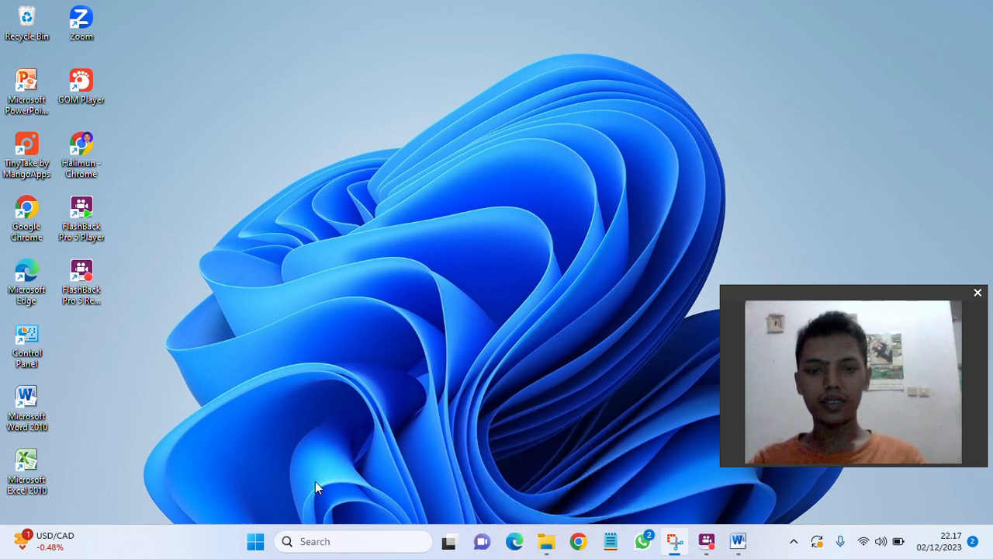
Step: Launch Word 2010 with a new blank document, maximize the window and show the Page Layout ribbon
double_click(26, 398)
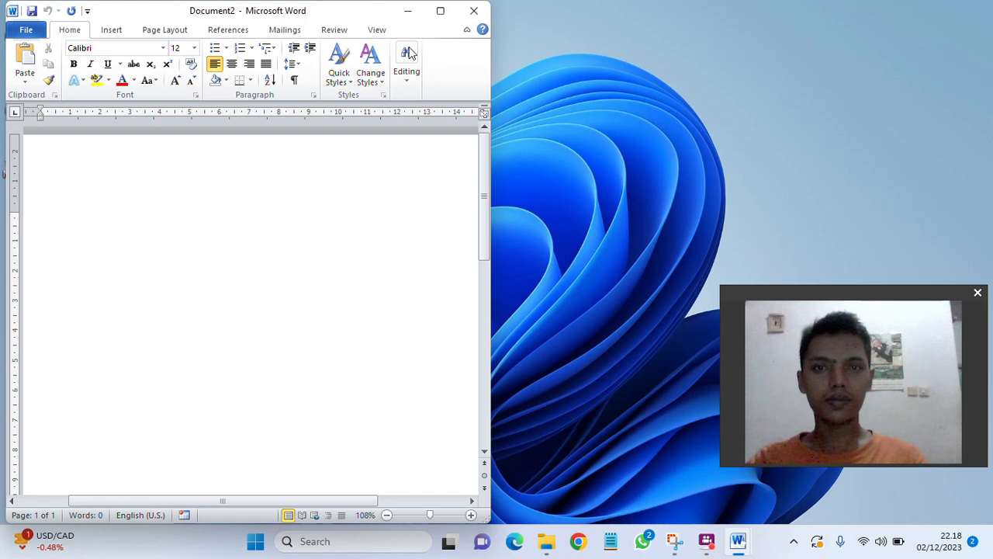
drag(361, 15, 384, 97)
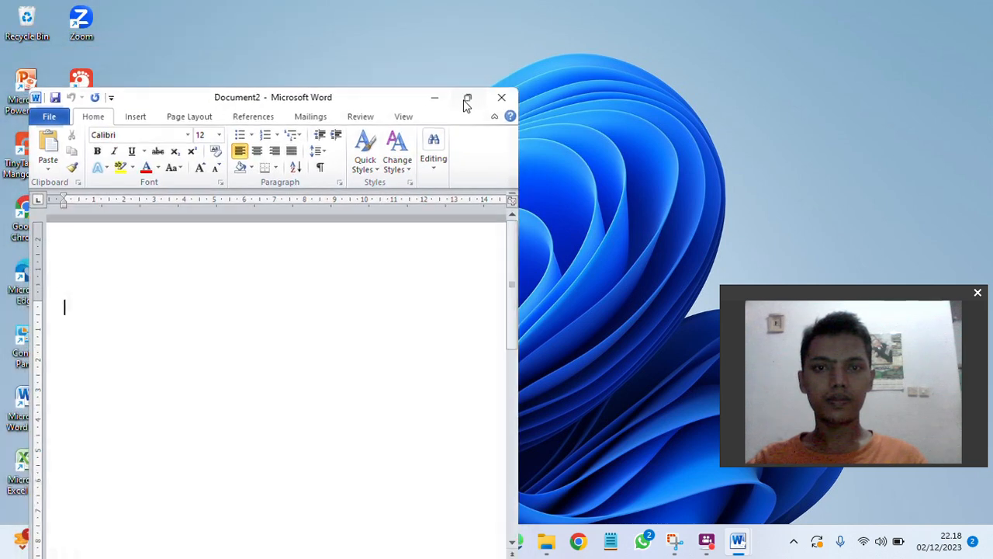
click(464, 100)
scroll(430, 225, down, 5)
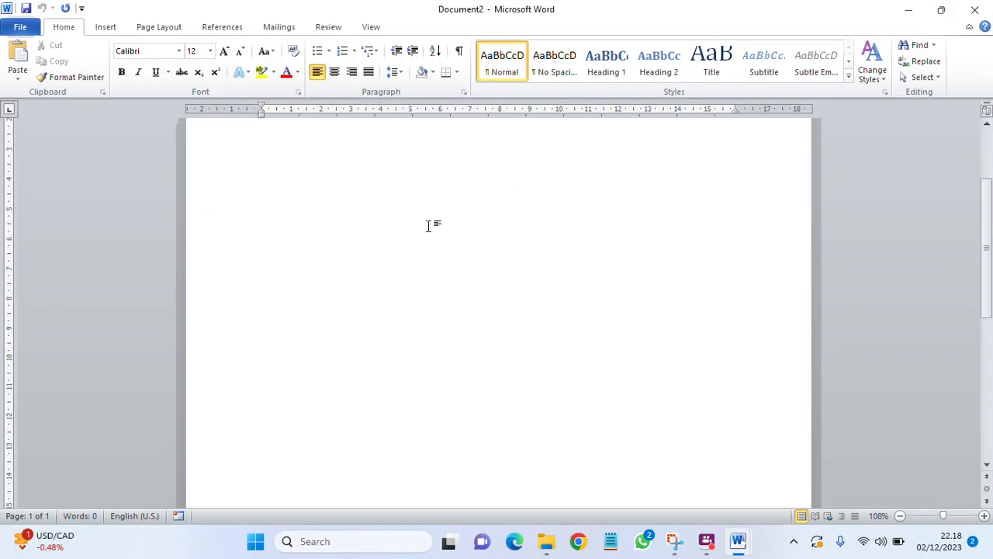
scroll(428, 226, up, 5)
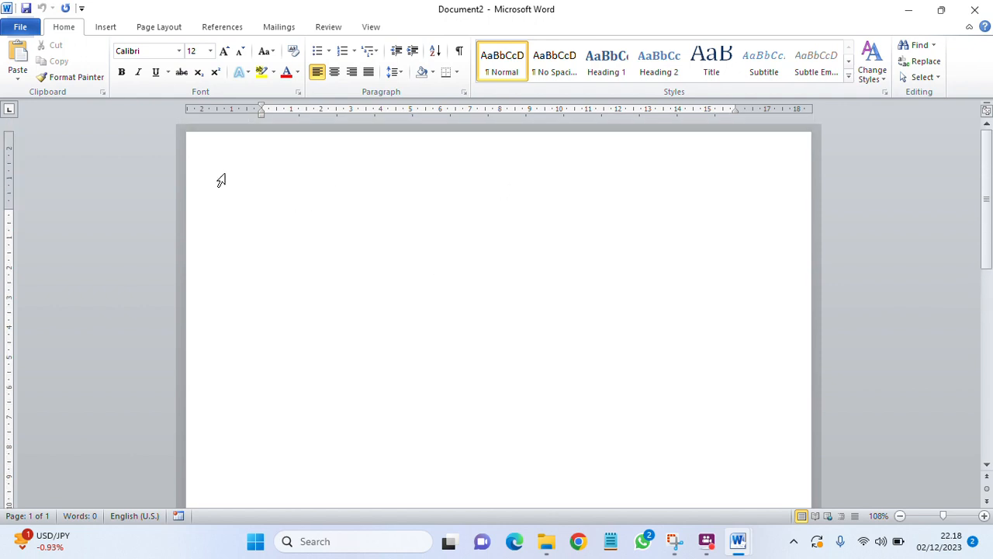
click(174, 31)
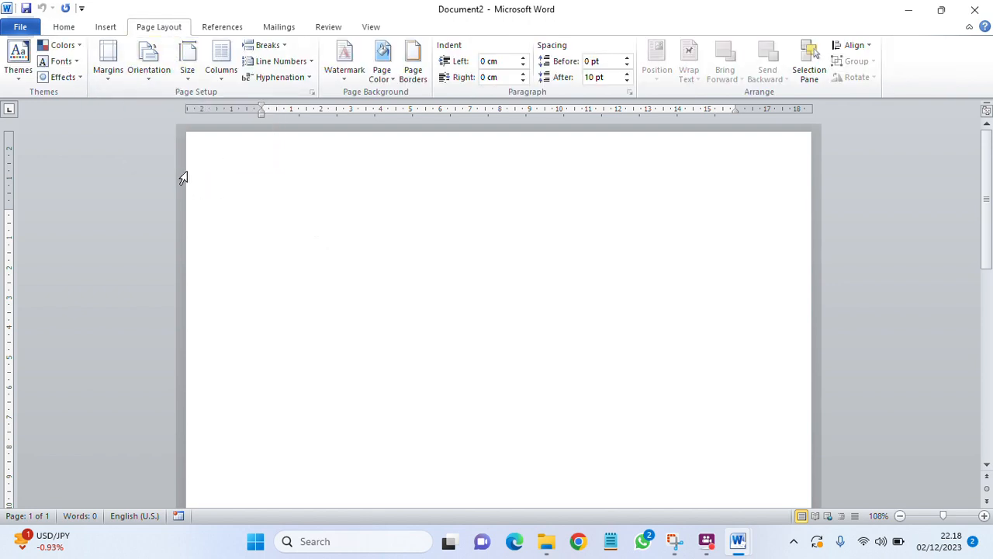
Step: Set the page orientation to Landscape
click(158, 83)
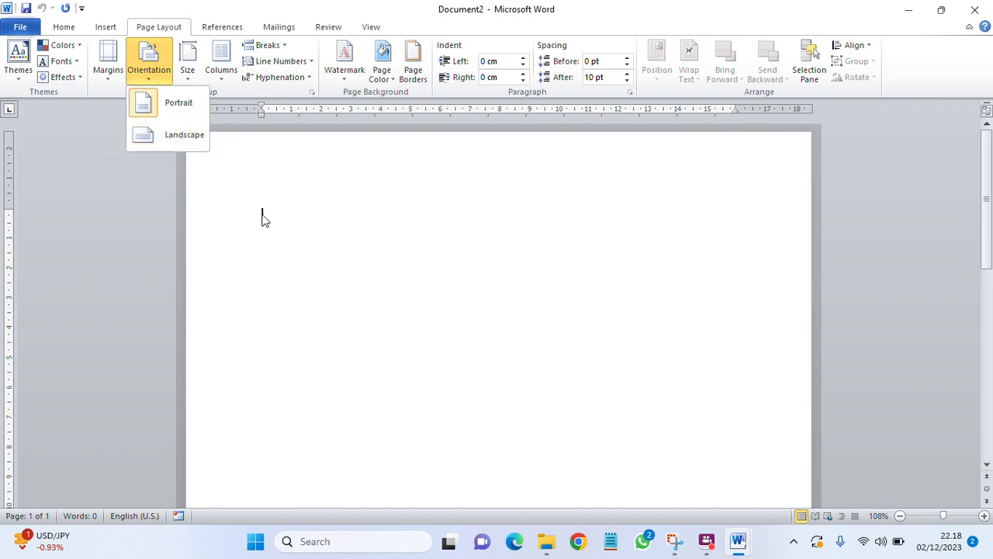
click(183, 139)
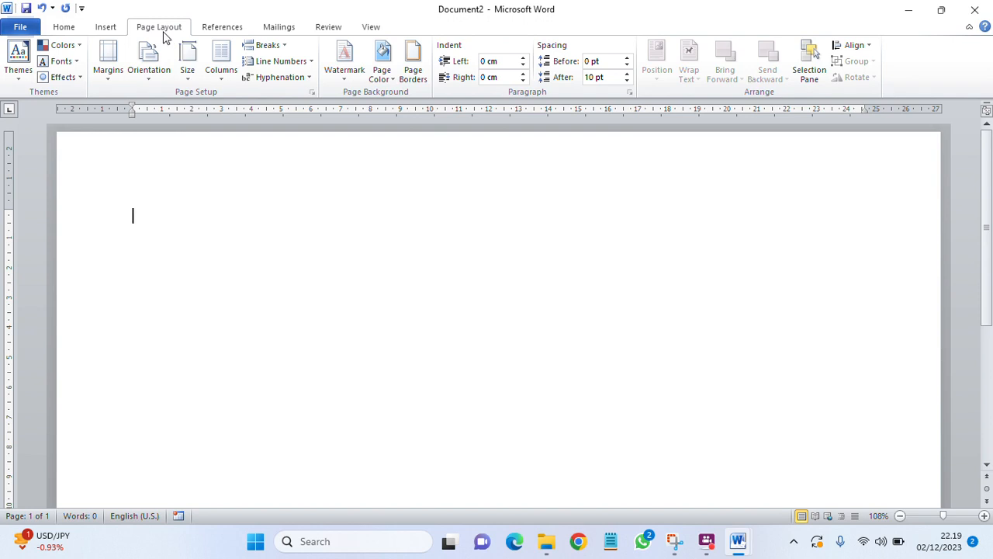
Step: Open Page Borders, dismiss a chat popup and turn Wi-Fi off, then expand the Art border list
click(411, 84)
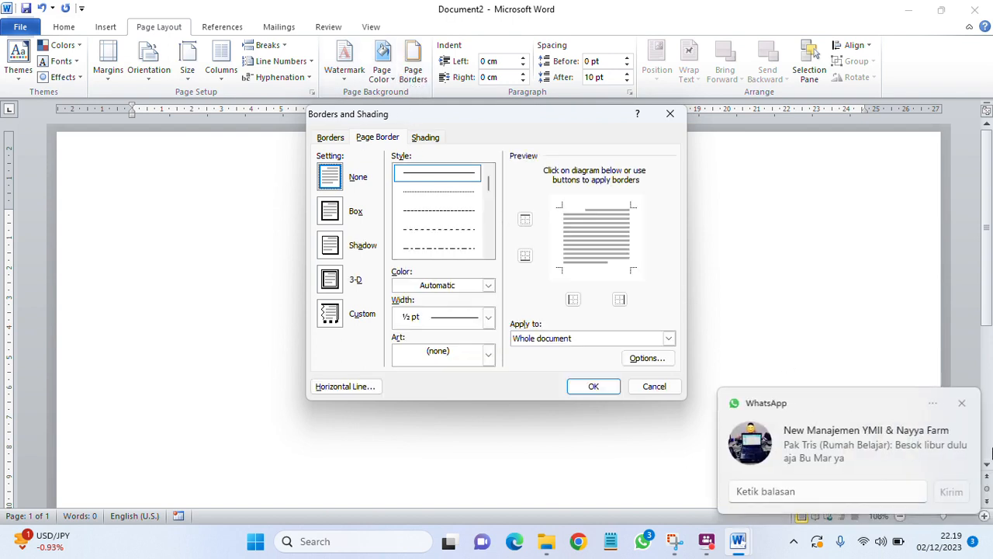
click(962, 403)
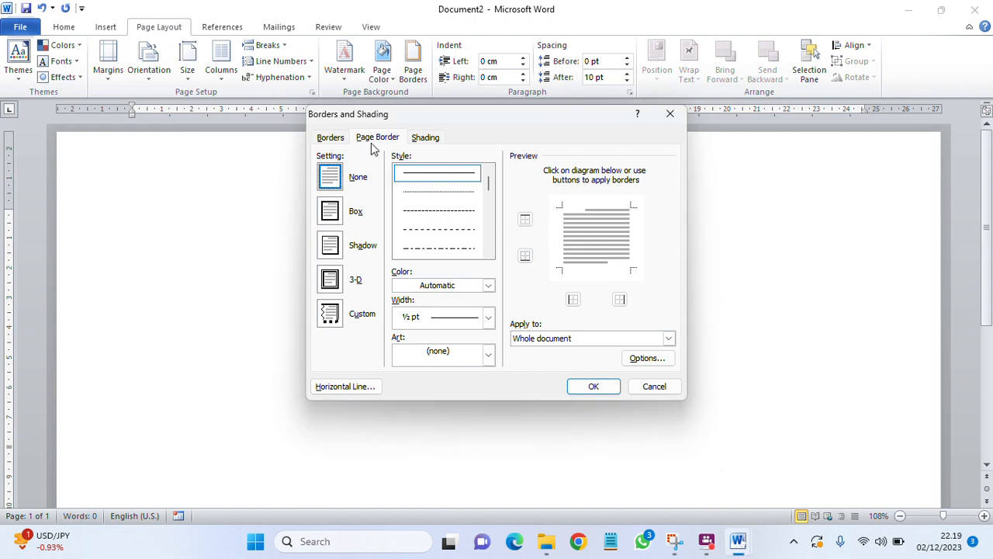
click(864, 540)
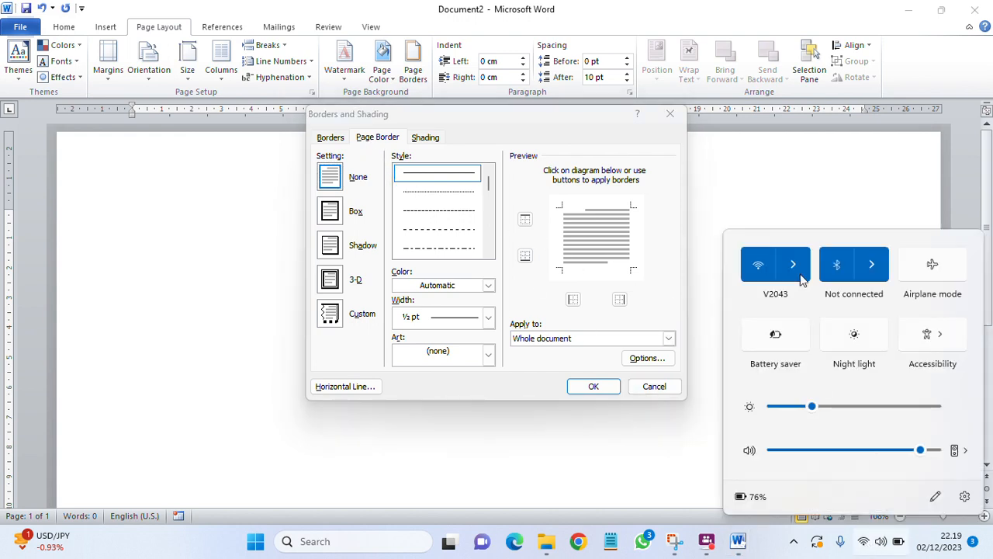
click(766, 268)
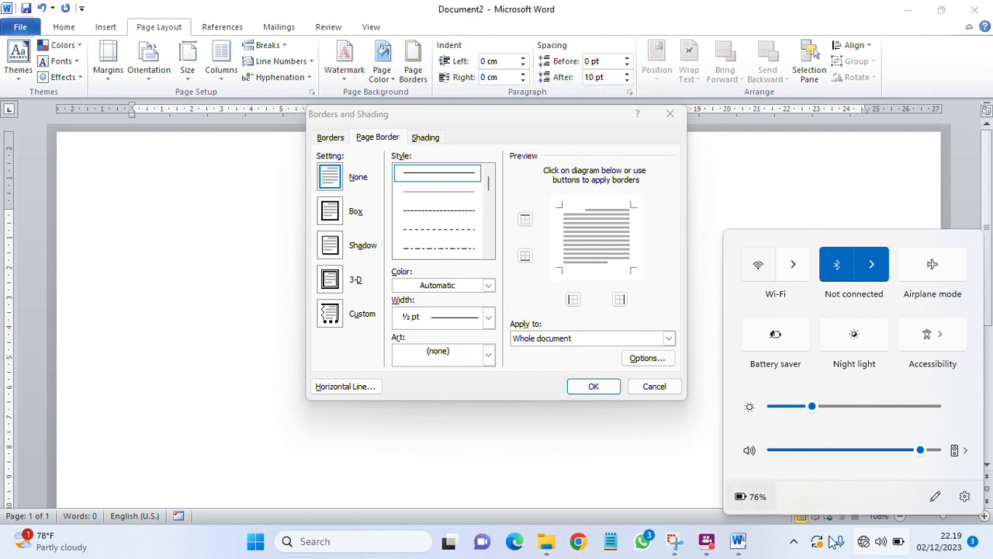
click(869, 544)
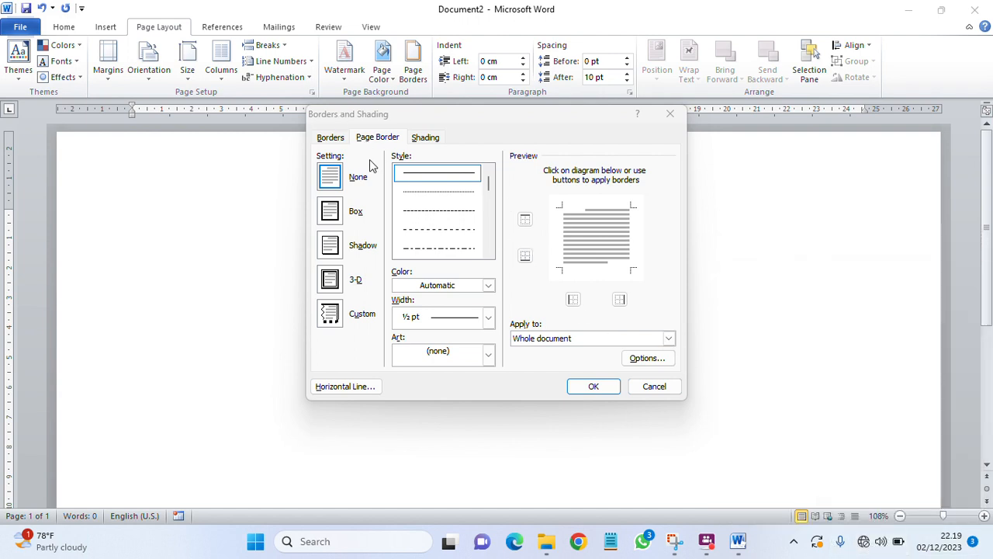
click(490, 181)
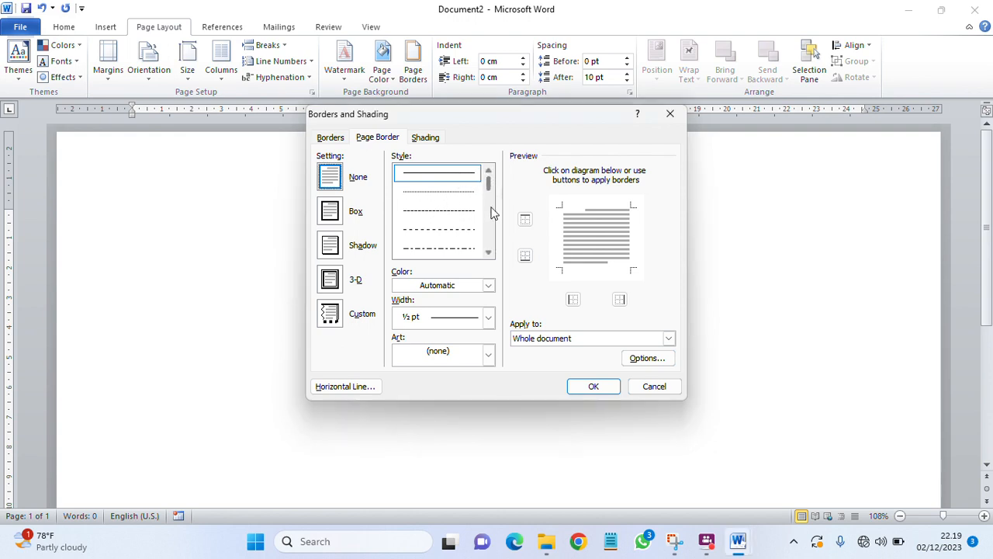
click(487, 360)
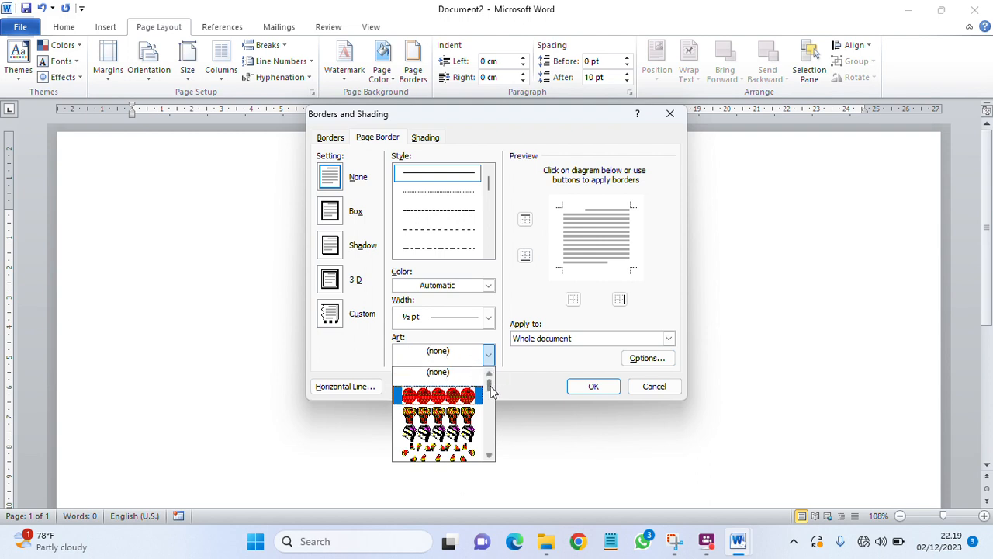
Step: Pick the row-of-houses art from the Art list, giving a 31 pt Box border
scroll(490, 392, down, 5)
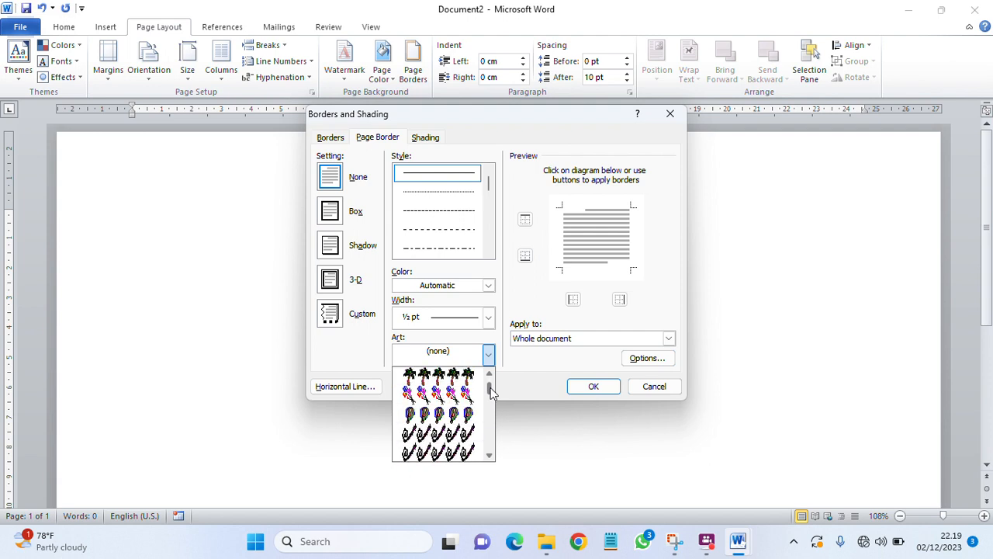
scroll(490, 392, down, 5)
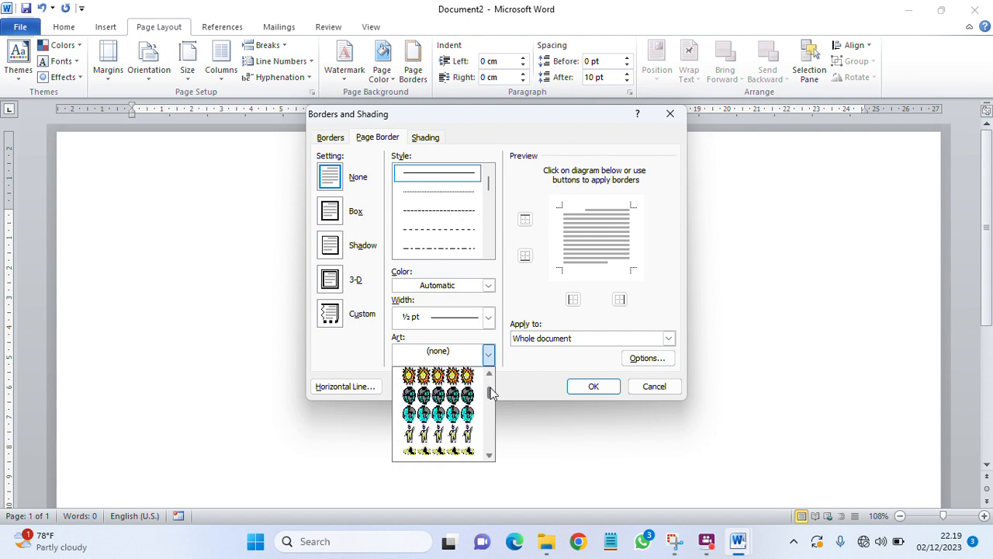
scroll(490, 391, down, 5)
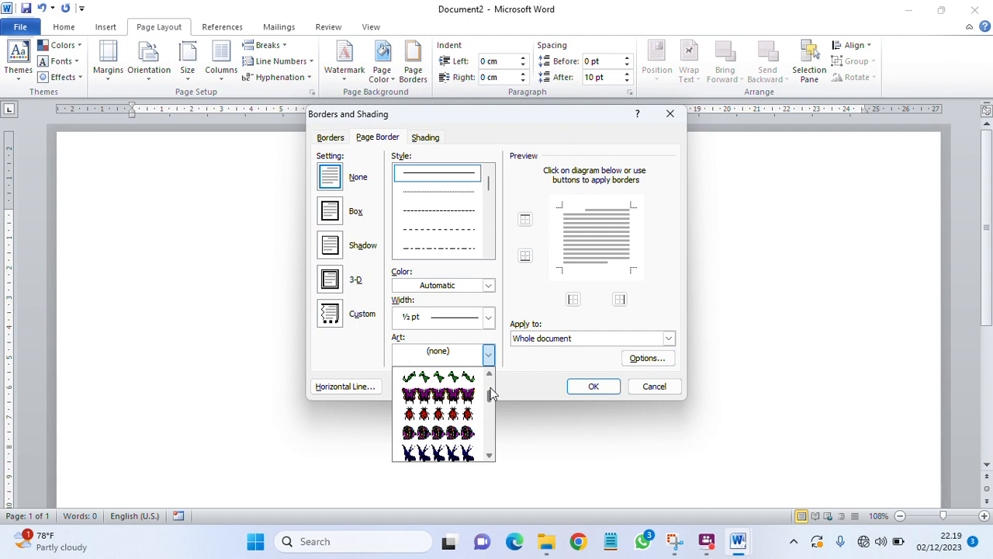
scroll(490, 392, down, 5)
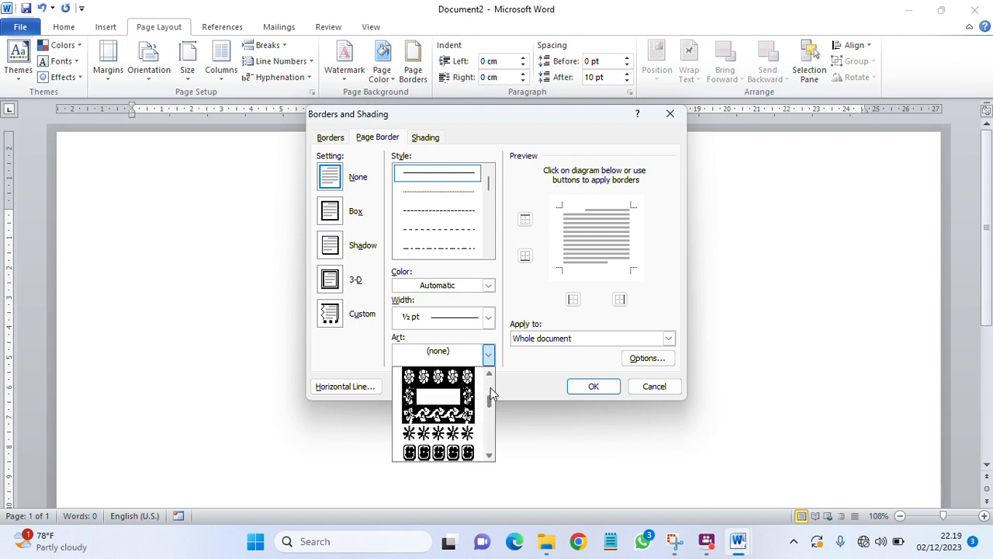
scroll(490, 387, down, 5)
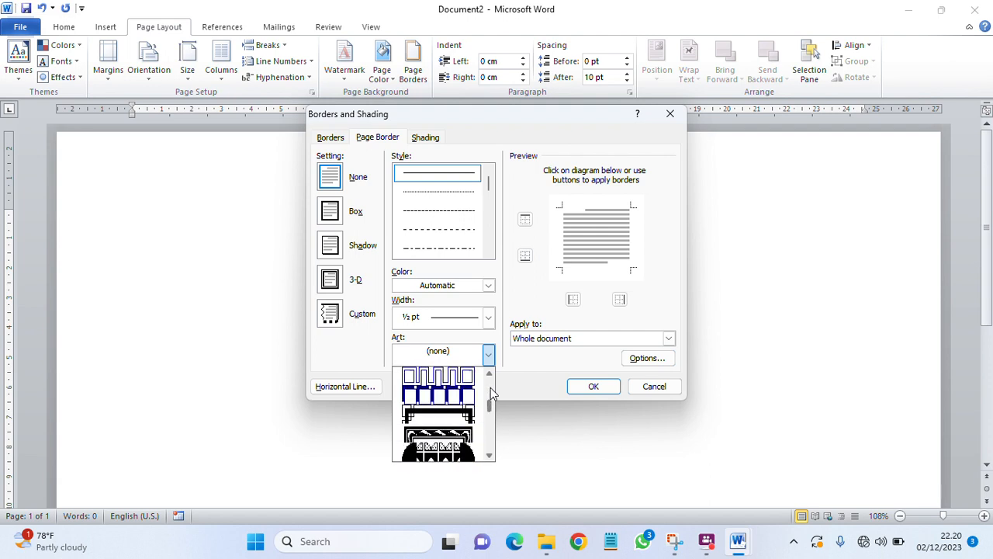
scroll(491, 387, down, 5)
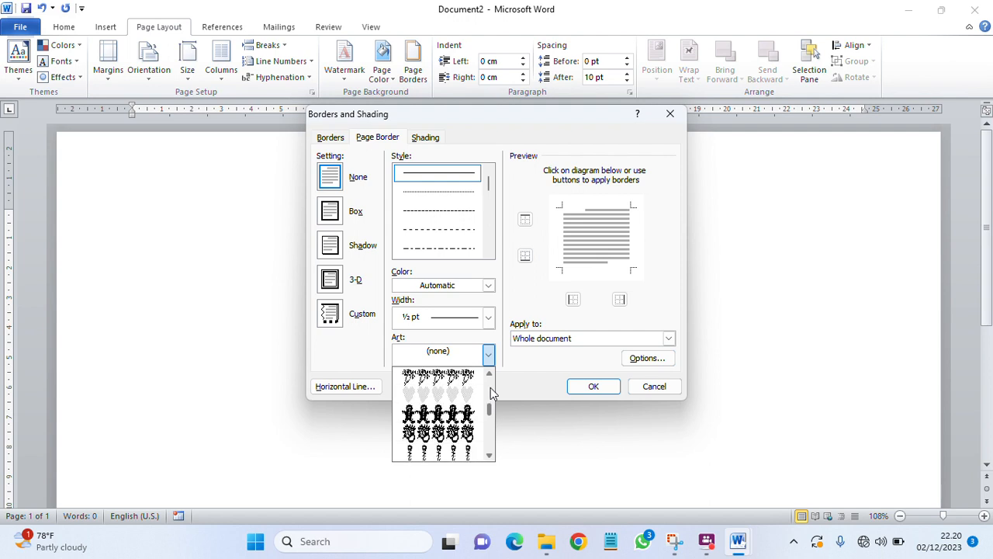
scroll(491, 387, down, 5)
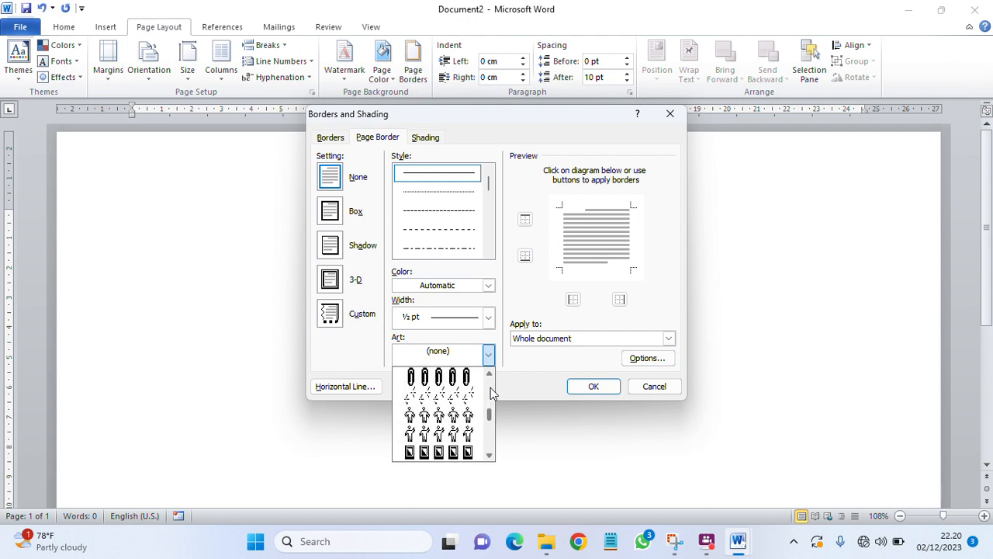
scroll(490, 387, down, 4)
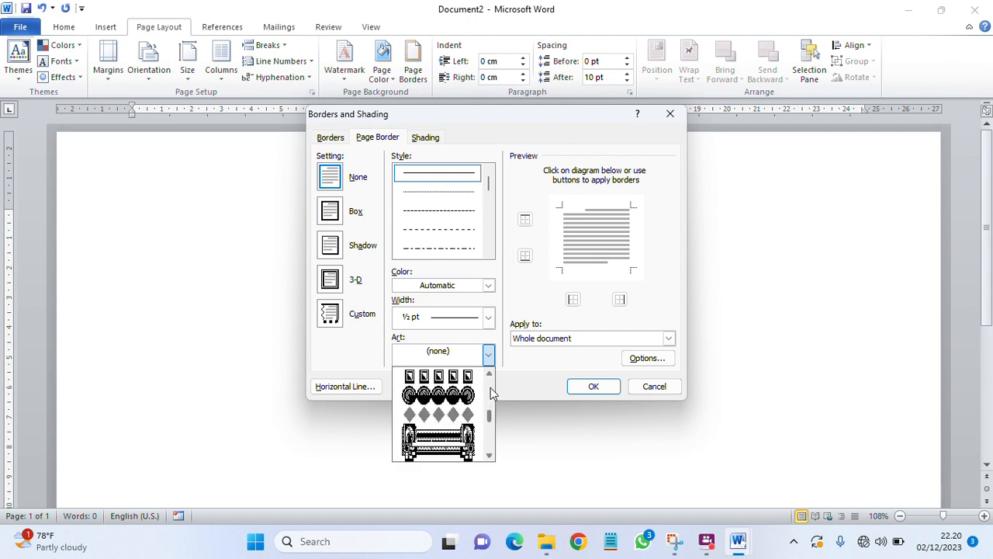
scroll(490, 387, down, 4)
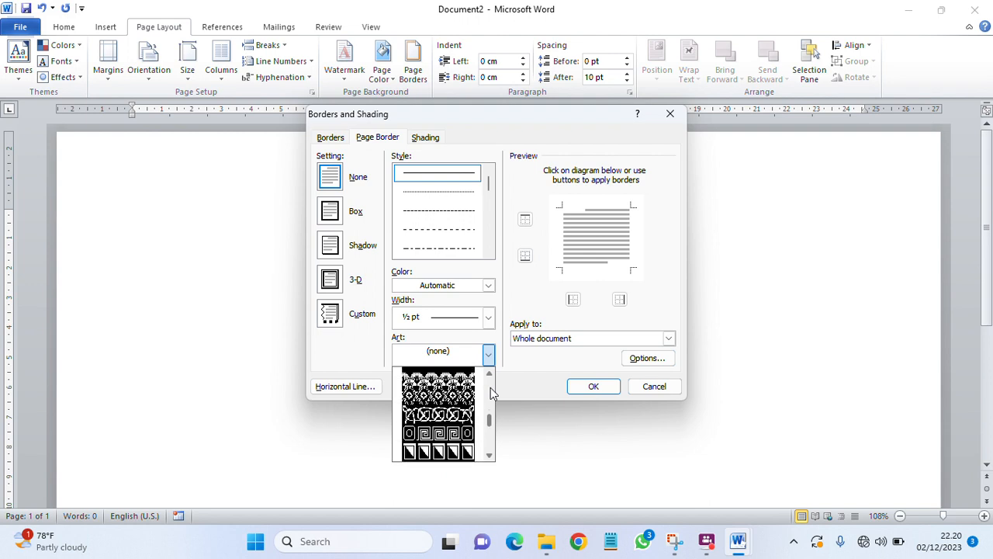
scroll(491, 392, down, 3)
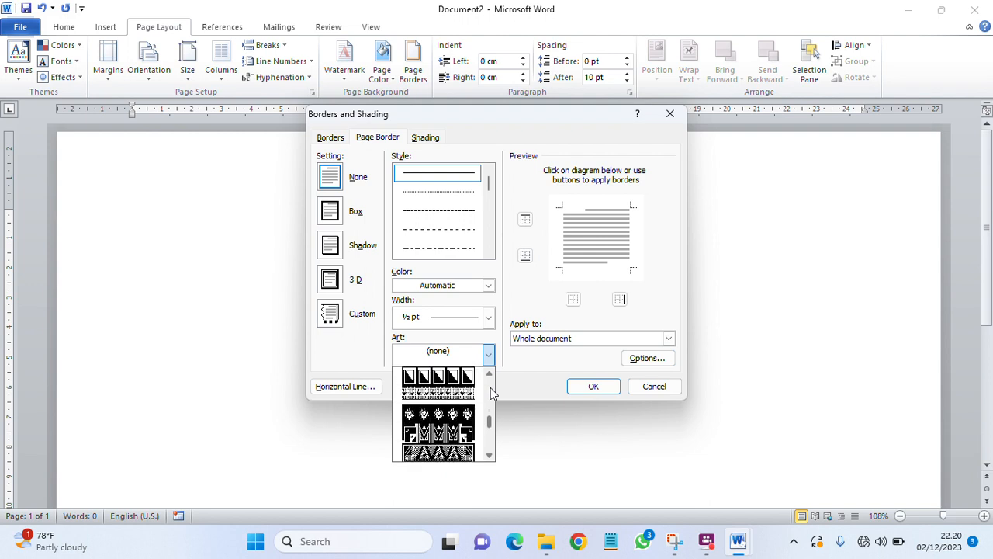
scroll(490, 392, down, 4)
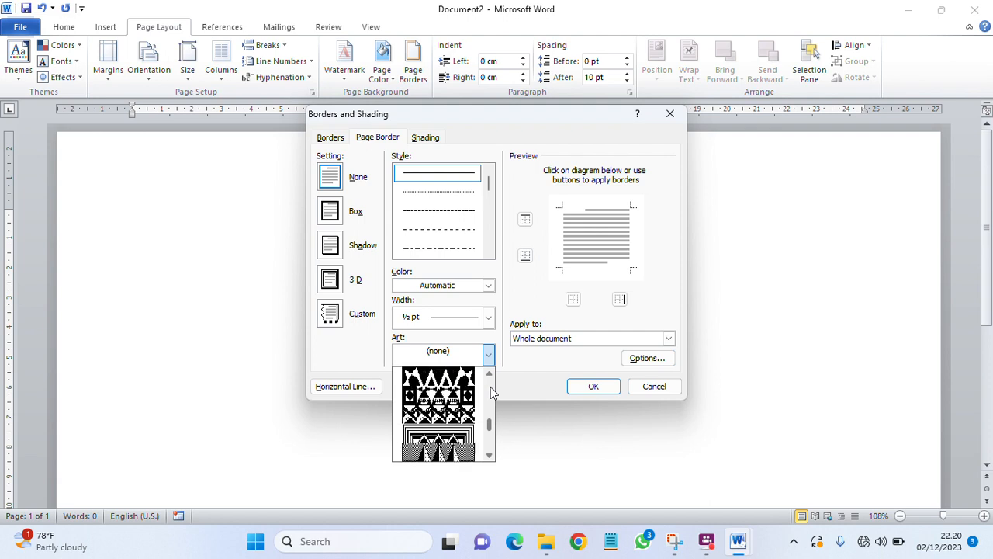
scroll(490, 392, up, 4)
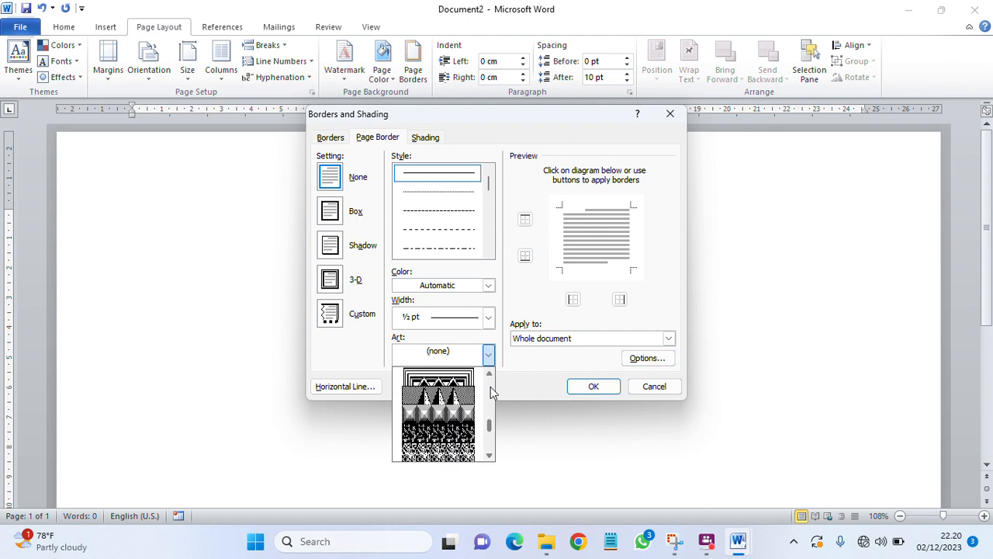
scroll(490, 392, up, 4)
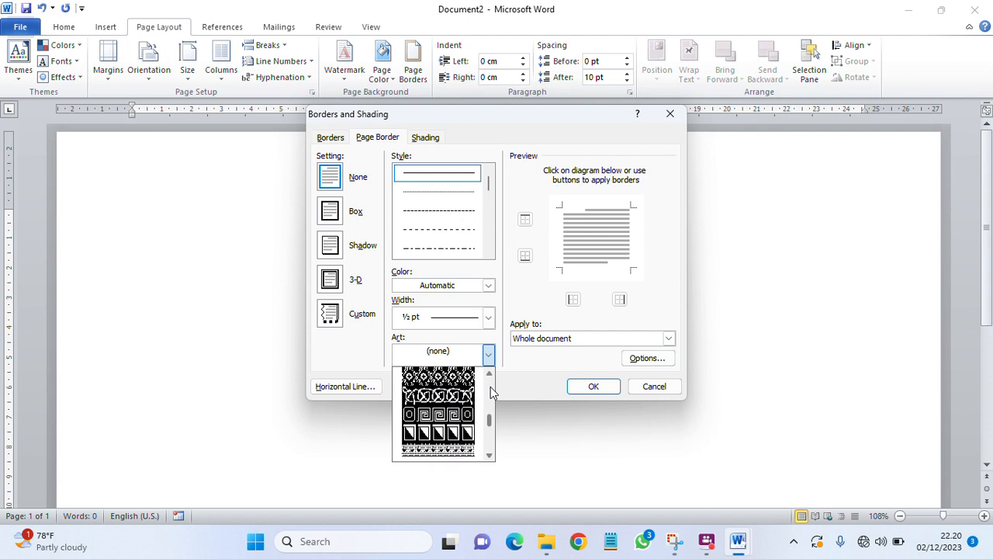
scroll(490, 388, up, 4)
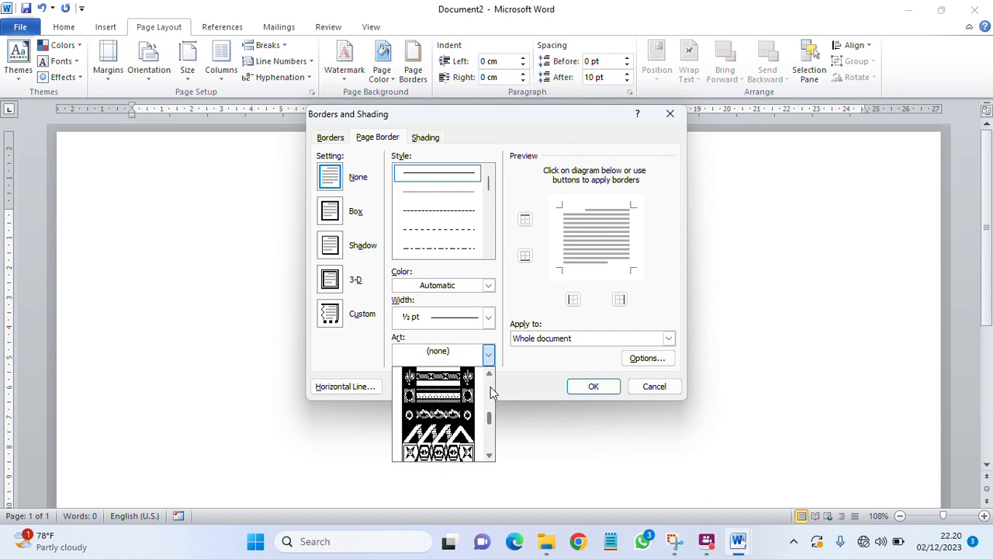
scroll(491, 392, up, 4)
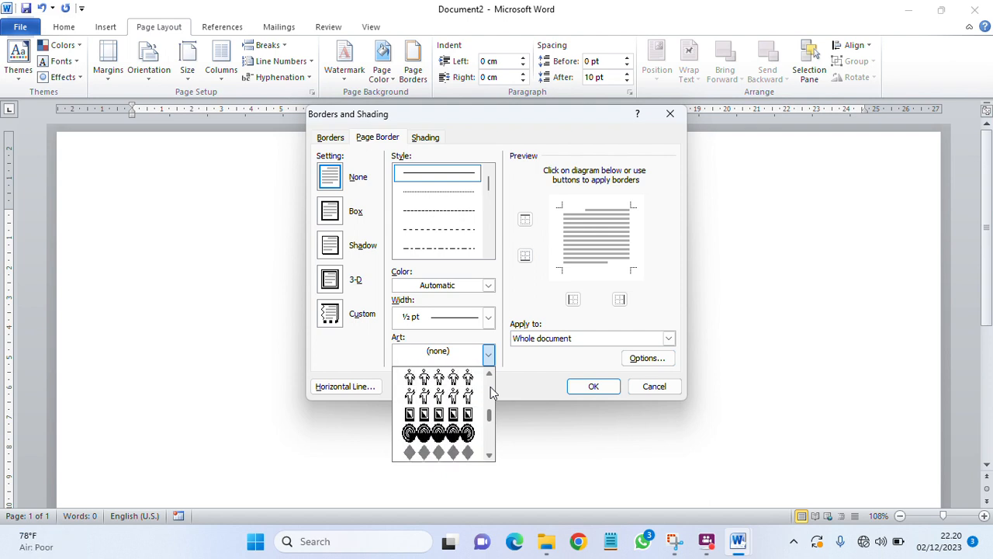
scroll(490, 387, up, 3)
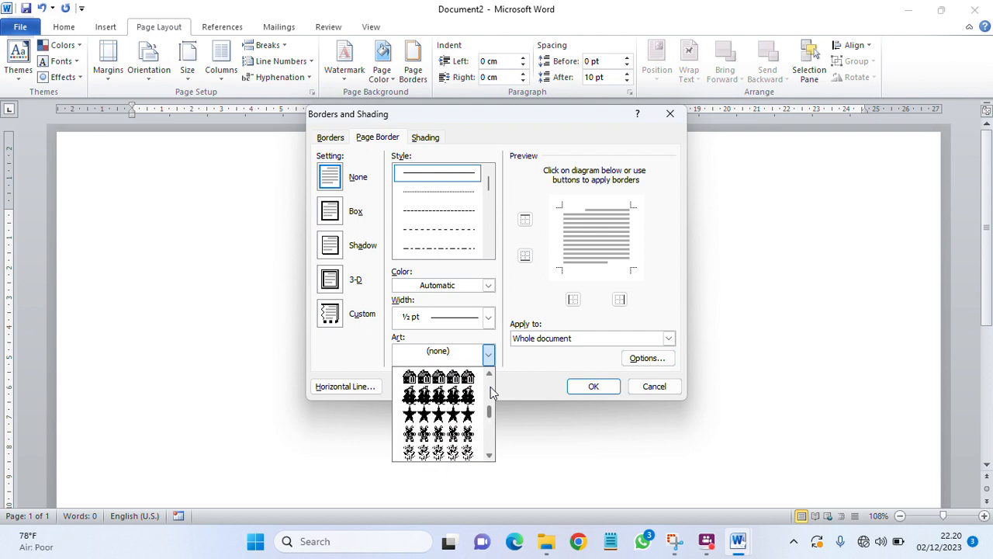
click(457, 377)
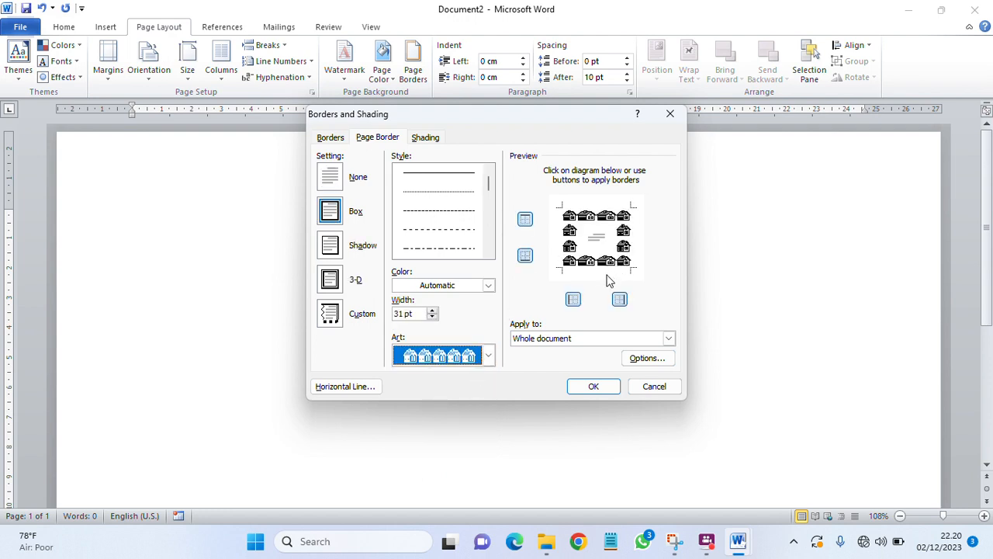
Step: Narrow the houses border to 20 pt, color it dark blue, and apply it to the page
click(432, 317)
click(432, 316)
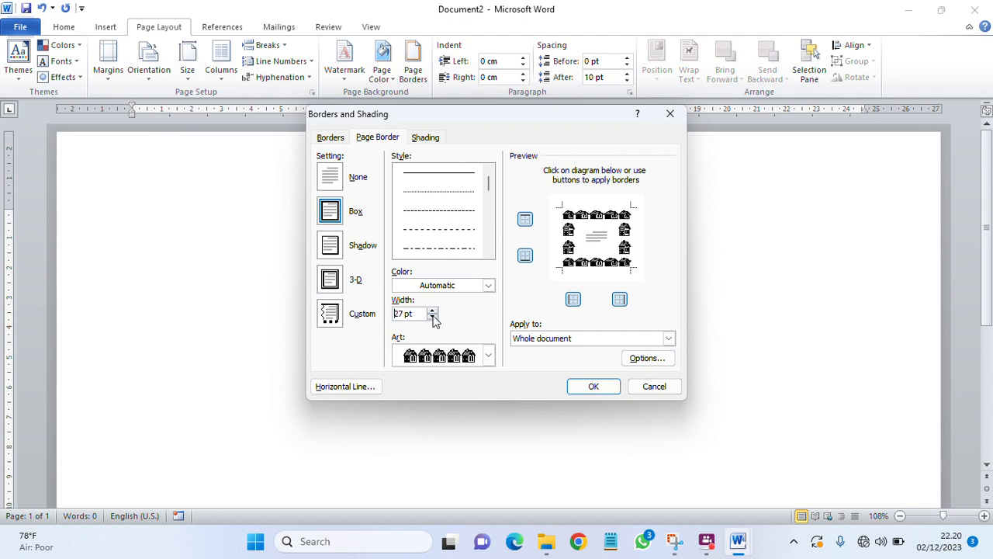
click(432, 316)
click(432, 316)
click(432, 317)
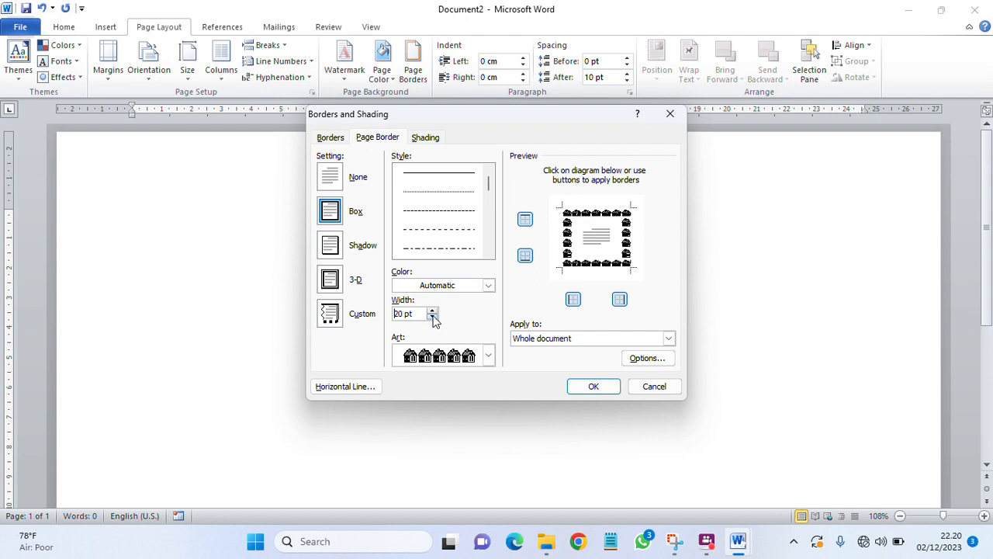
click(488, 284)
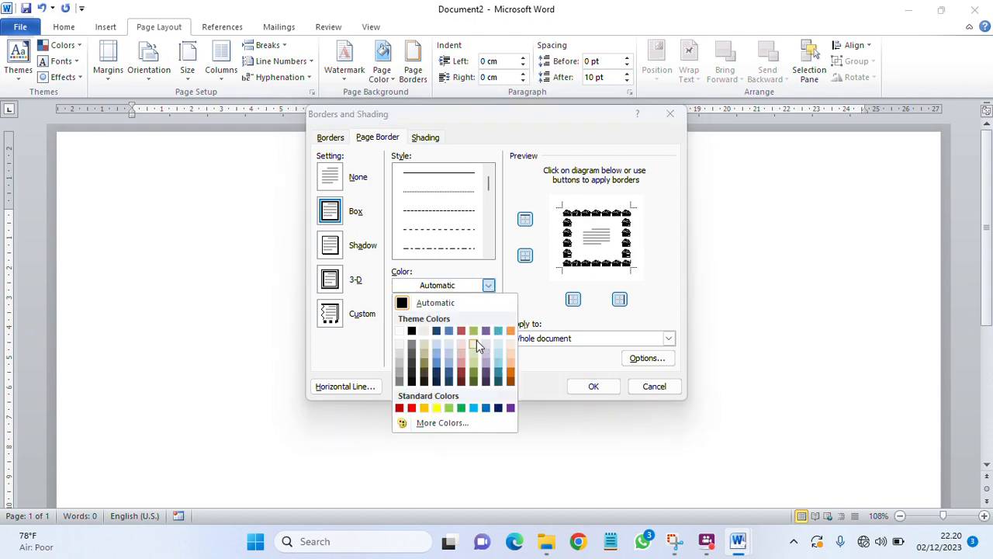
click(497, 407)
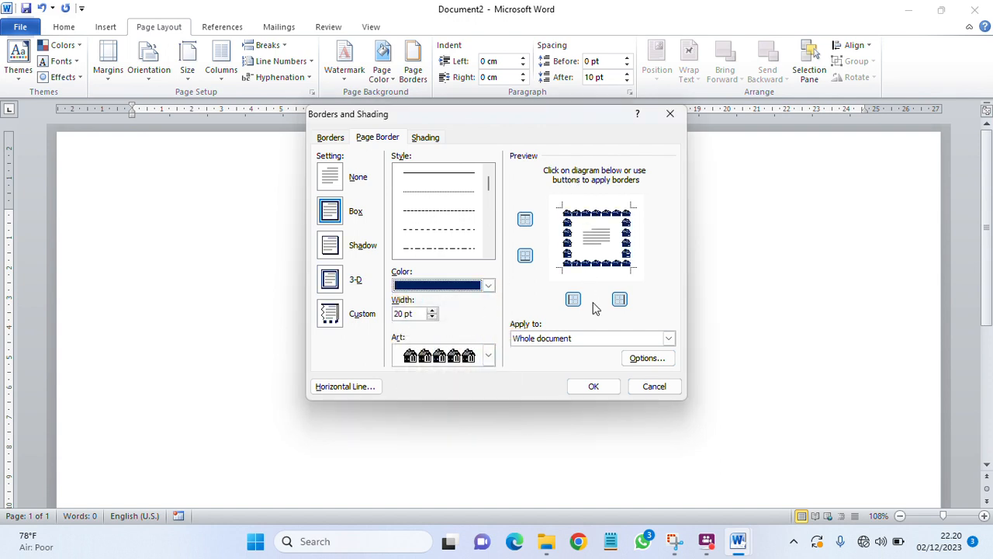
click(592, 386)
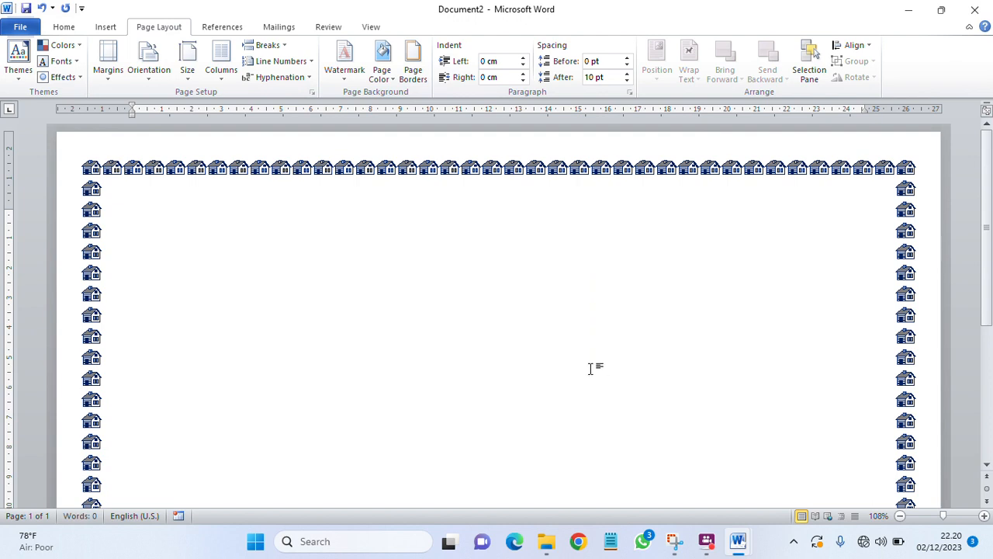
Step: Center-align and paste the 'Sertifikat' certificate text, removing the extra trailing paragraph and page
scroll(591, 327, down, 3)
scroll(593, 327, up, 4)
click(69, 31)
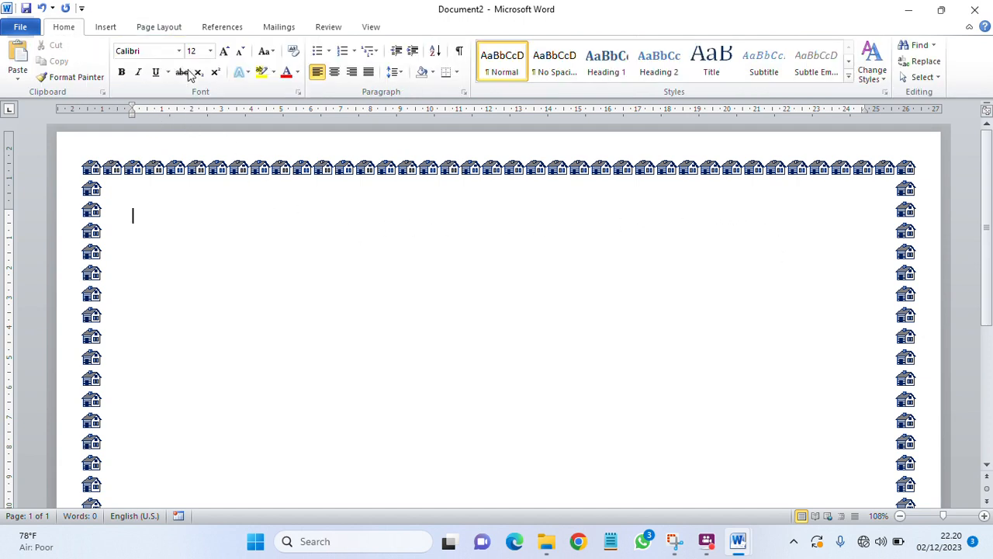
click(332, 74)
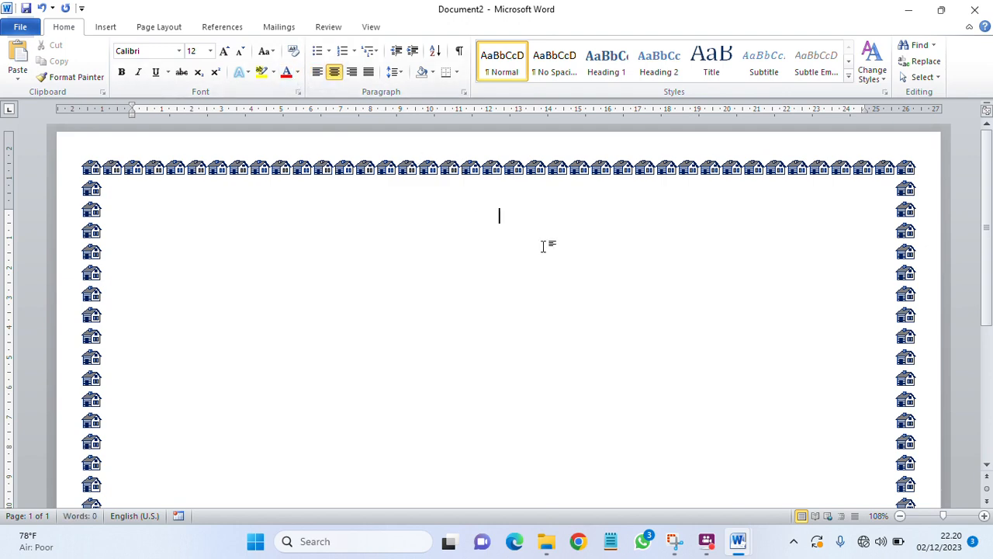
key(ctrl+v)
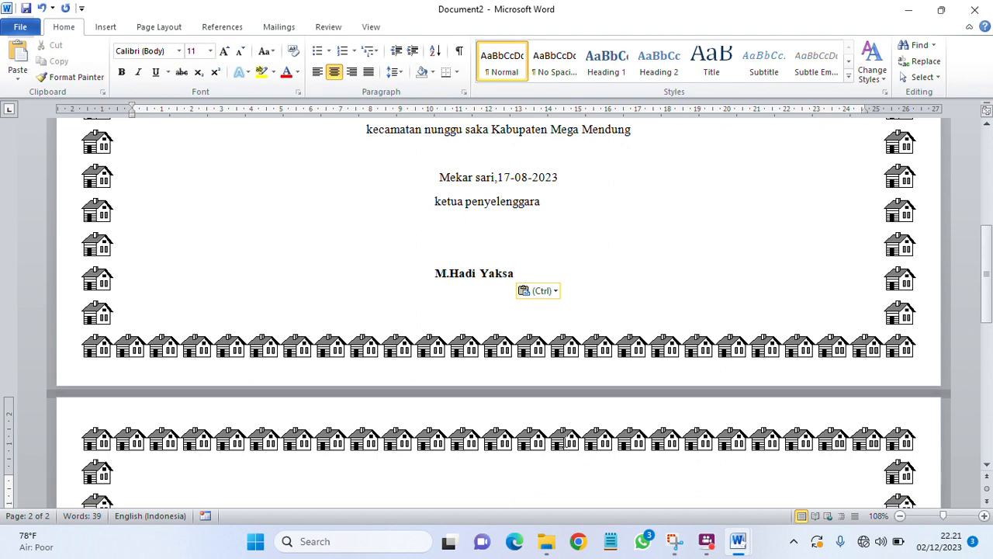
key(BackSpace)
key(BackSpace)
scroll(558, 422, up, 5)
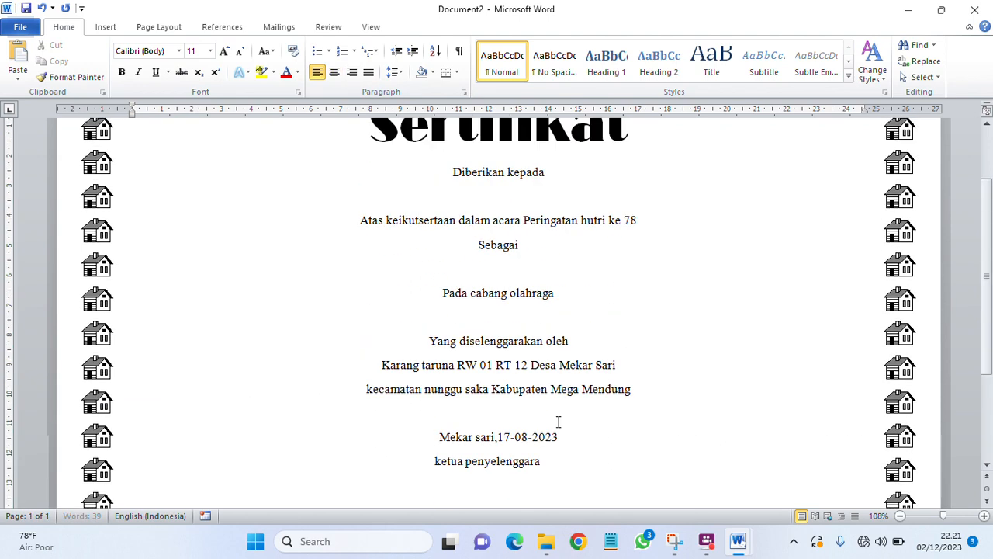
scroll(558, 421, up, 3)
Step: Replace 'hutri' with 'HUTRI' so the line reads 'Peringatan HUTRI ke 78'
scroll(477, 269, down, 6)
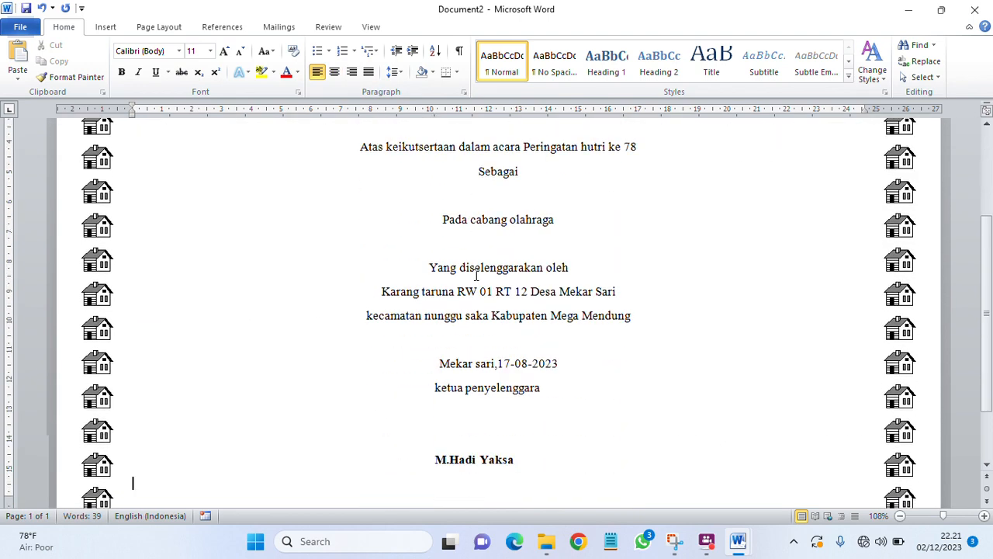
scroll(476, 273, up, 6)
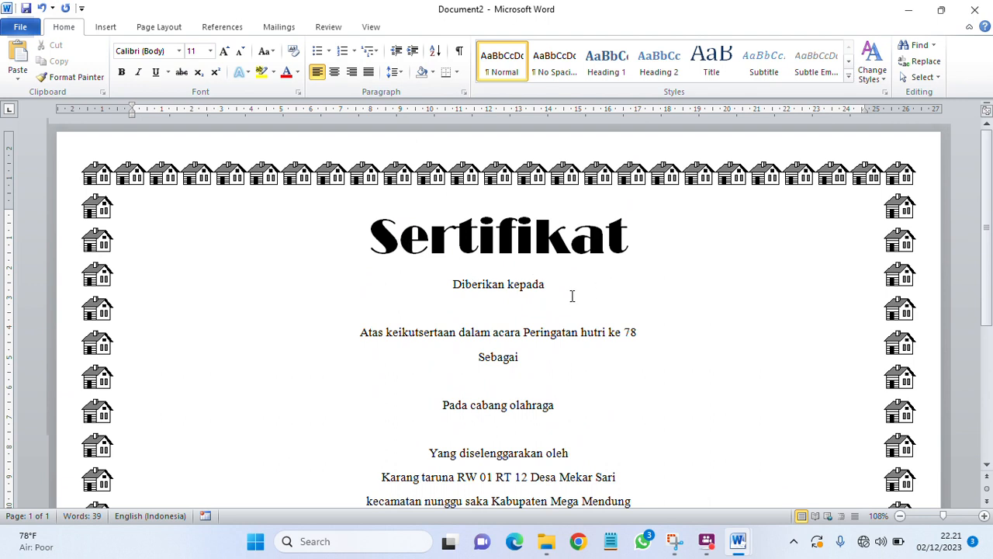
scroll(572, 295, down, 1)
scroll(571, 296, up, 1)
scroll(572, 295, down, 3)
scroll(572, 295, up, 3)
scroll(572, 295, down, 1)
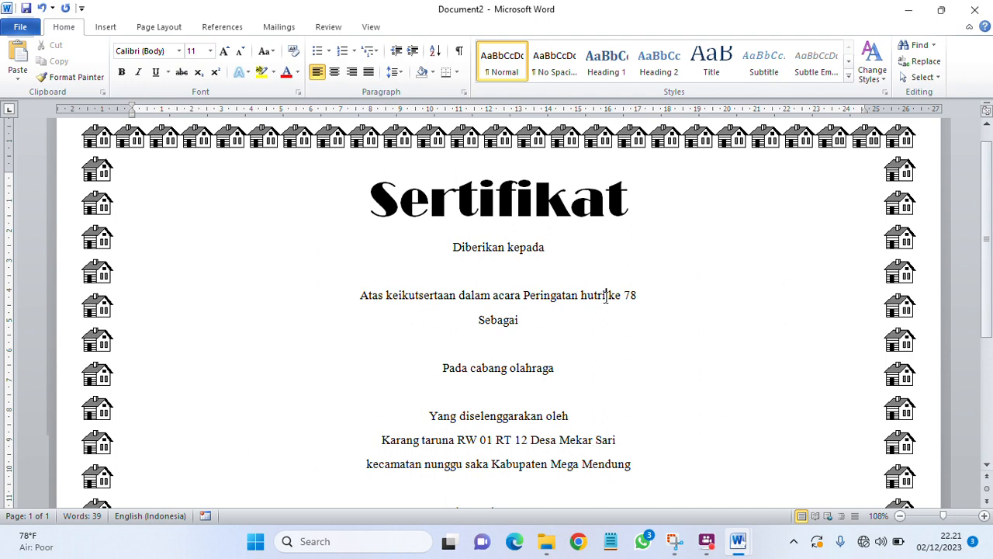
click(606, 295)
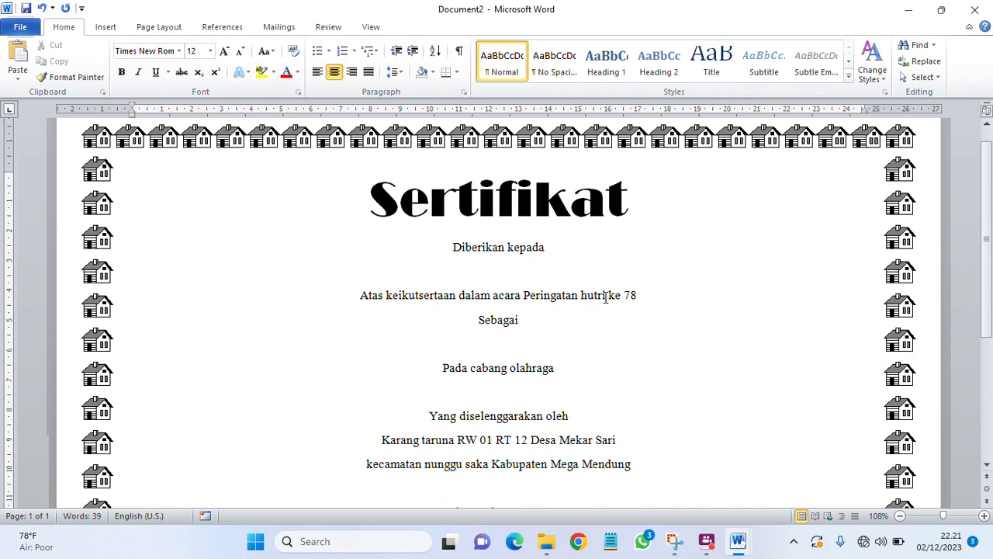
key(BackSpace)
key(BackSpace)
key(BackSpace)
key(BackSpace)
key(BackSpace)
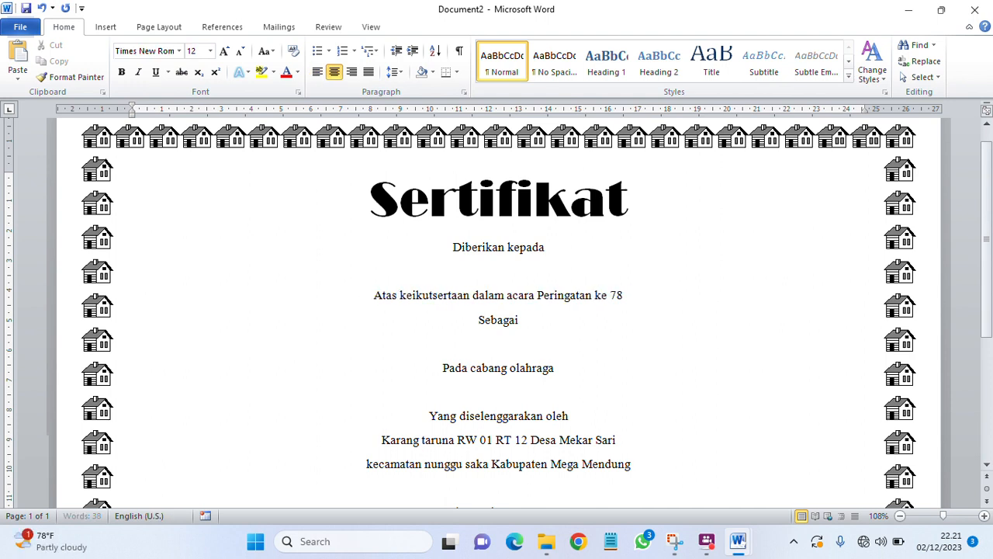
text(HU)
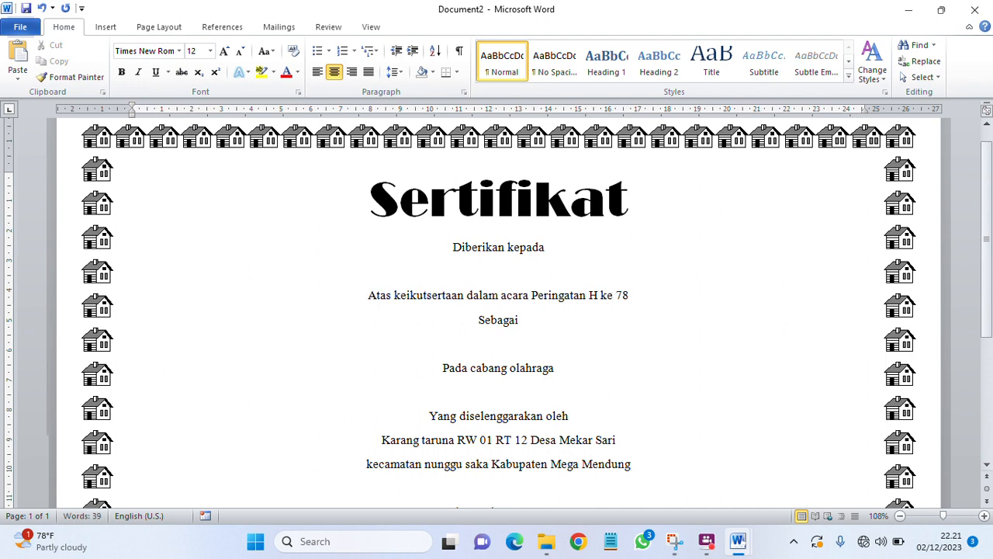
text(TRI)
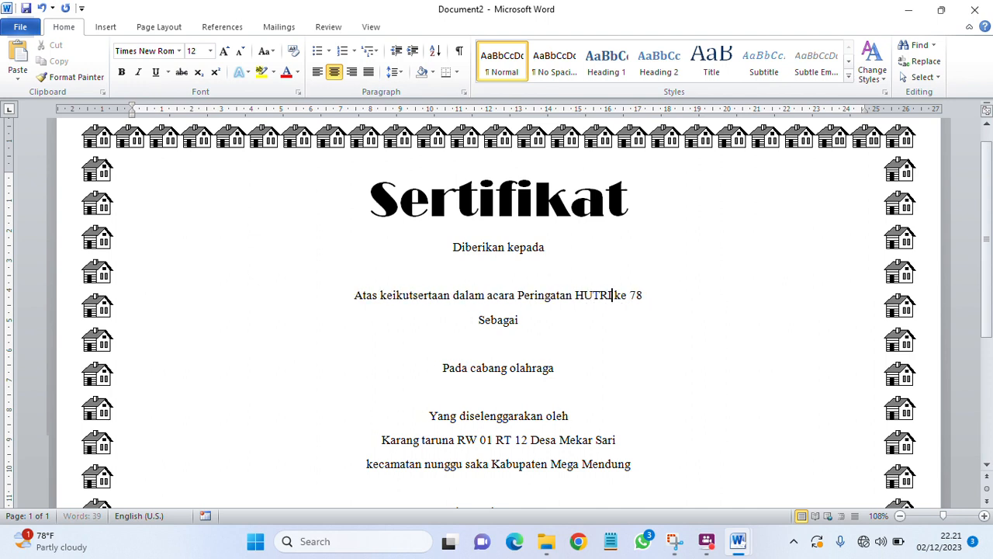
click(552, 326)
click(553, 250)
scroll(538, 271, down, 5)
scroll(519, 281, up, 2)
scroll(519, 281, down, 3)
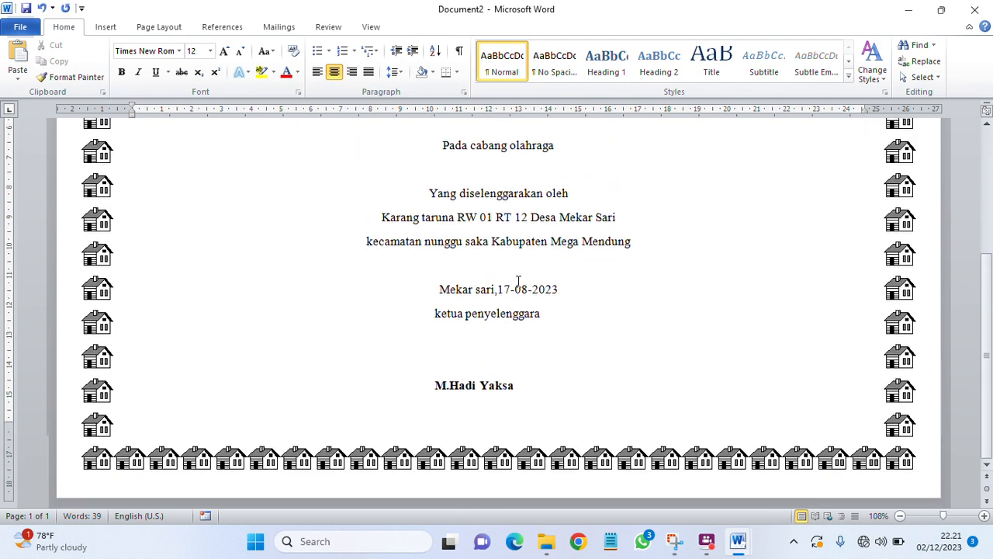
scroll(518, 281, up, 5)
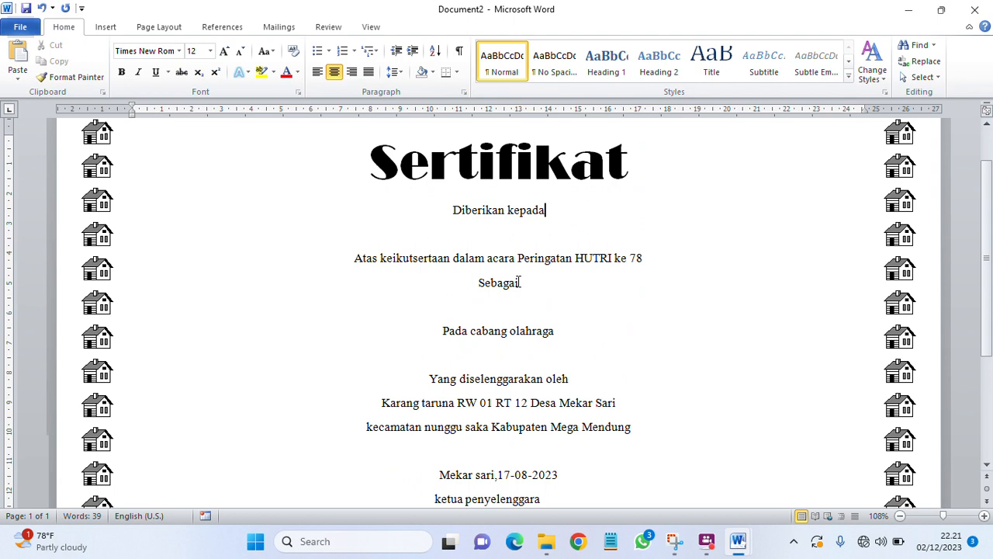
scroll(520, 283, up, 2)
scroll(519, 283, down, 2)
click(477, 223)
click(493, 232)
click(500, 304)
click(521, 350)
scroll(512, 354, down, 3)
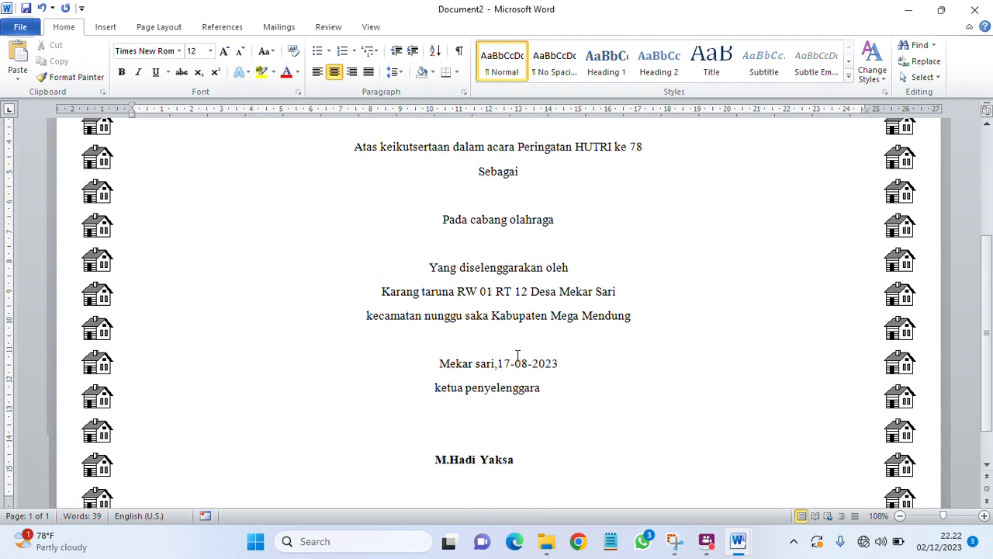
scroll(518, 355, up, 3)
click(506, 243)
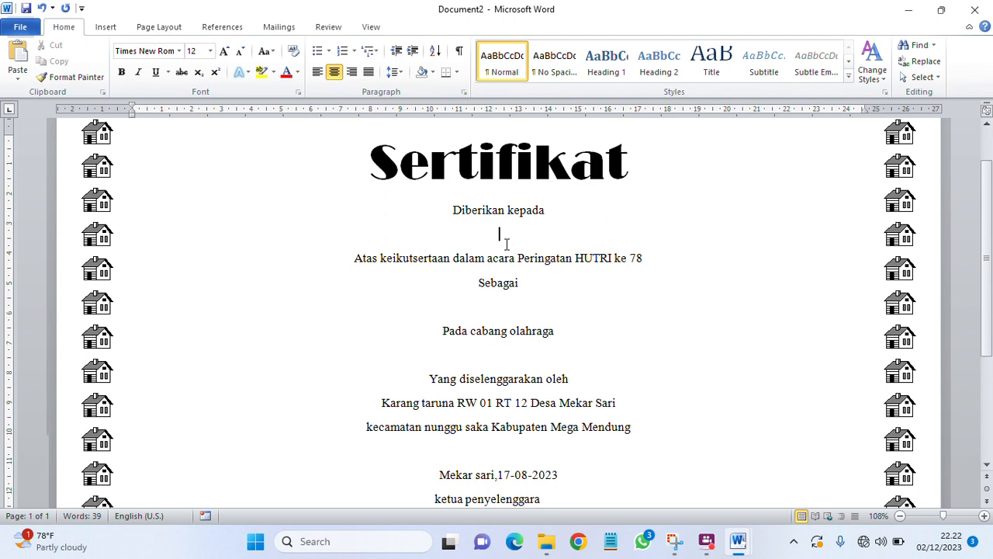
click(525, 352)
scroll(522, 350, up, 1)
scroll(521, 348, down, 4)
scroll(521, 347, up, 3)
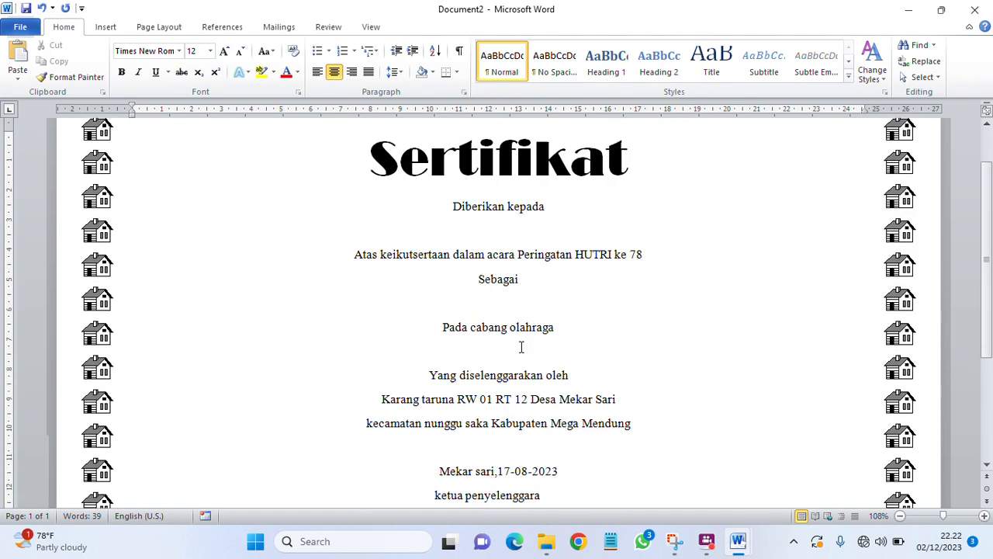
scroll(521, 347, up, 1)
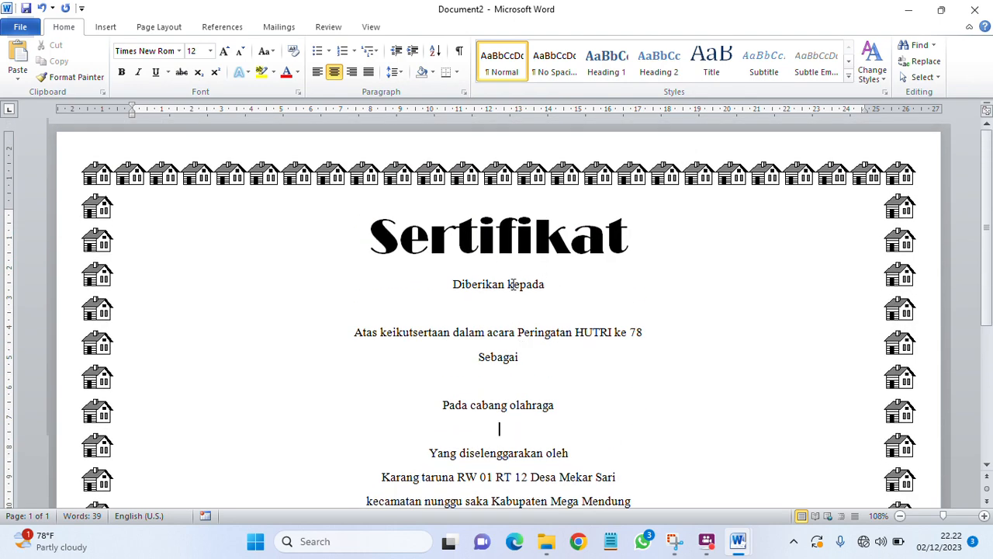
scroll(518, 303, down, 4)
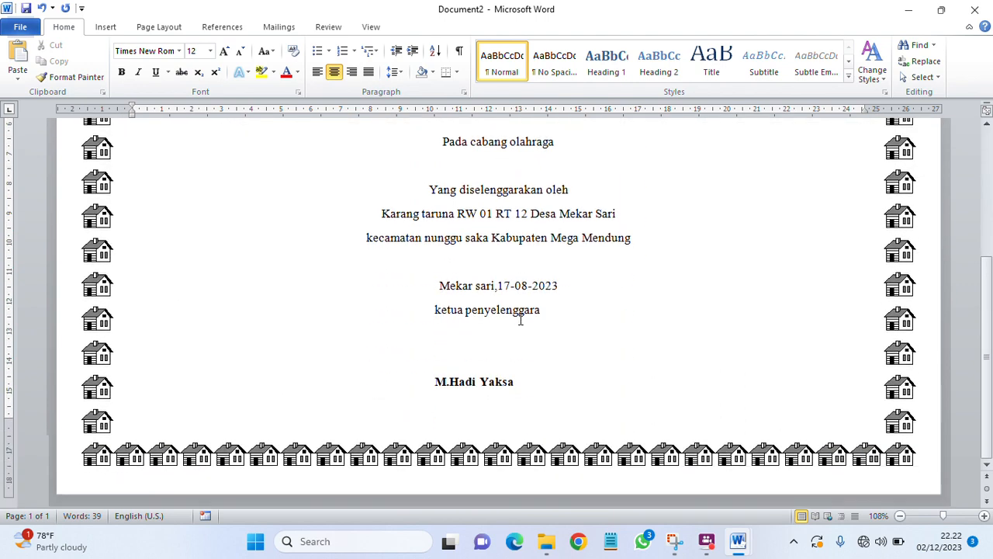
scroll(520, 320, up, 4)
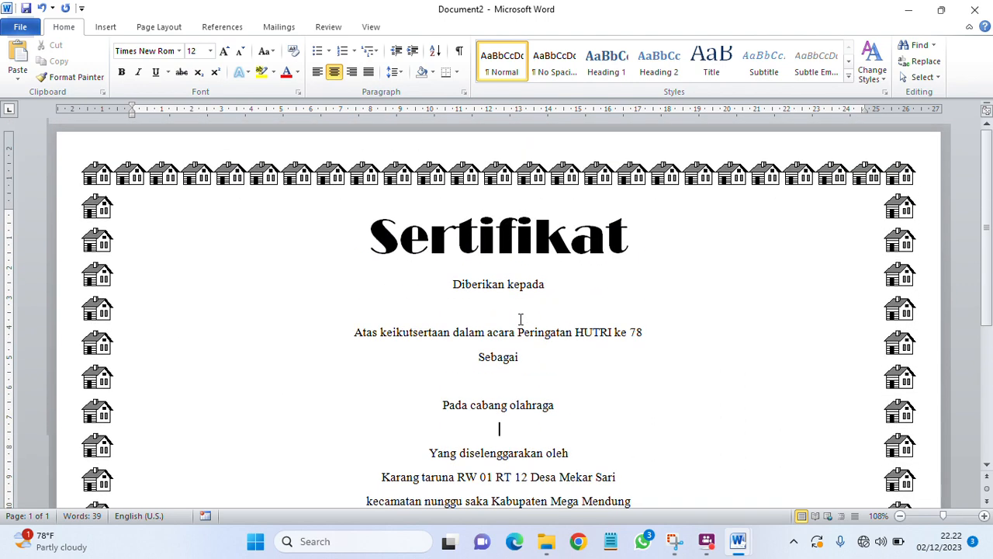
scroll(502, 271, down, 3)
scroll(443, 277, up, 2)
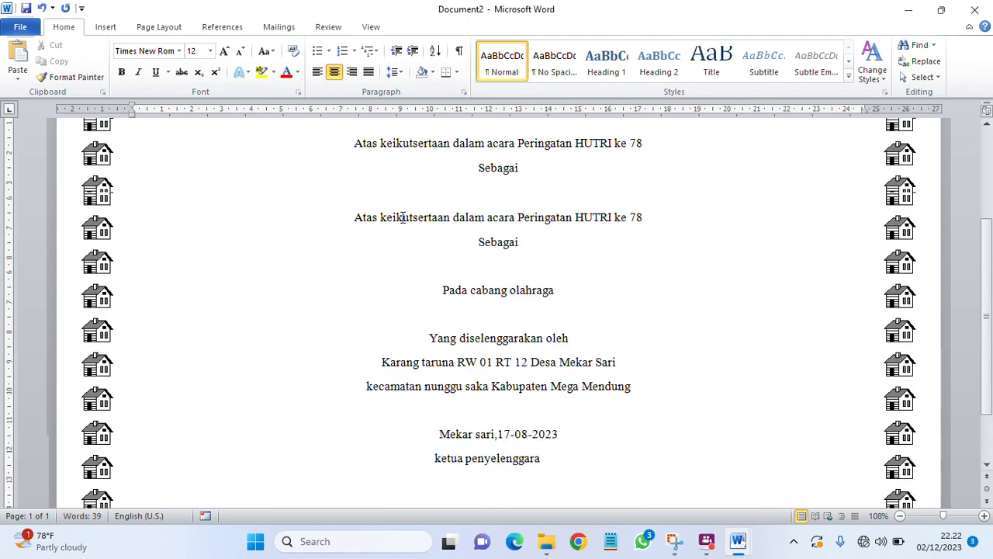
scroll(402, 217, up, 2)
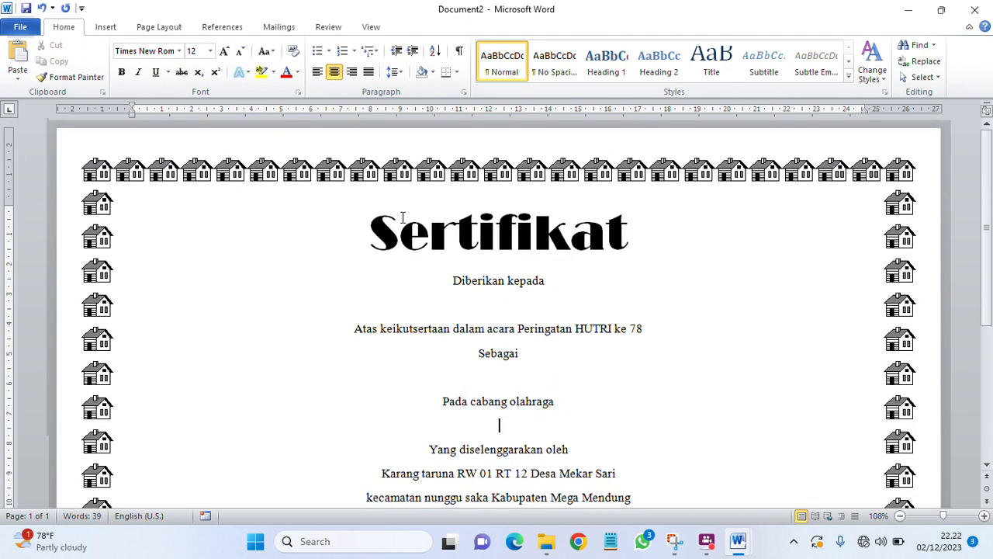
Step: Start a new list via Mailings > Select Recipients > Type New List and reposition its dialog
click(280, 28)
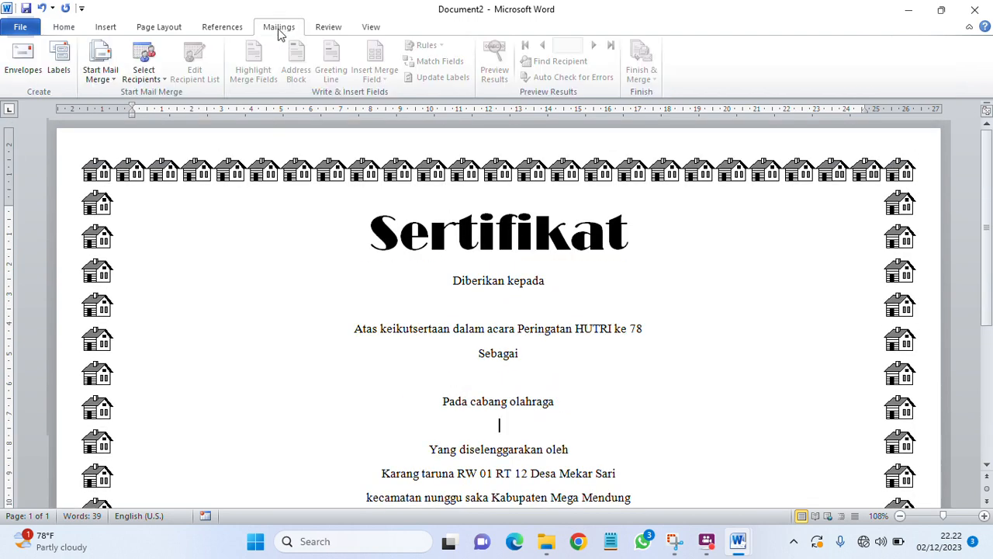
click(158, 80)
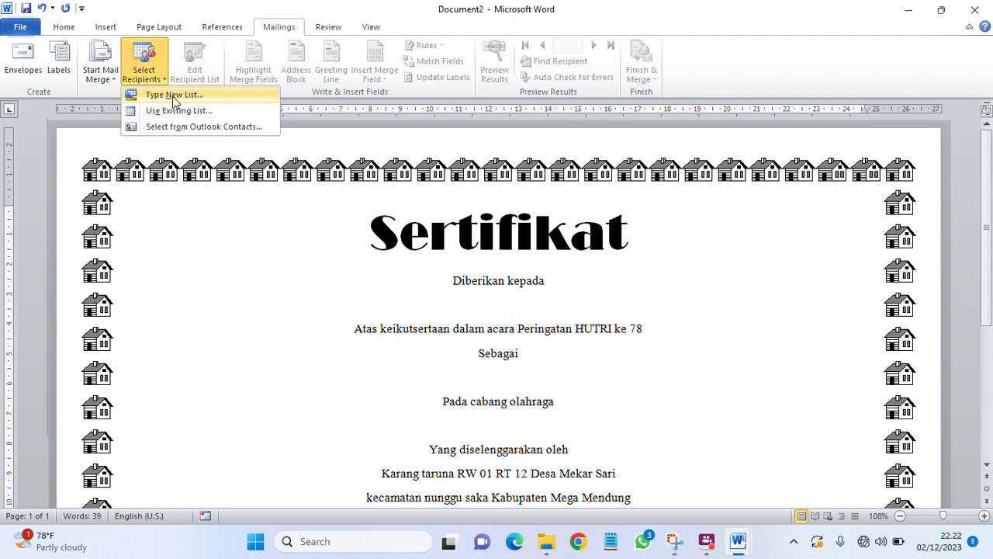
click(174, 95)
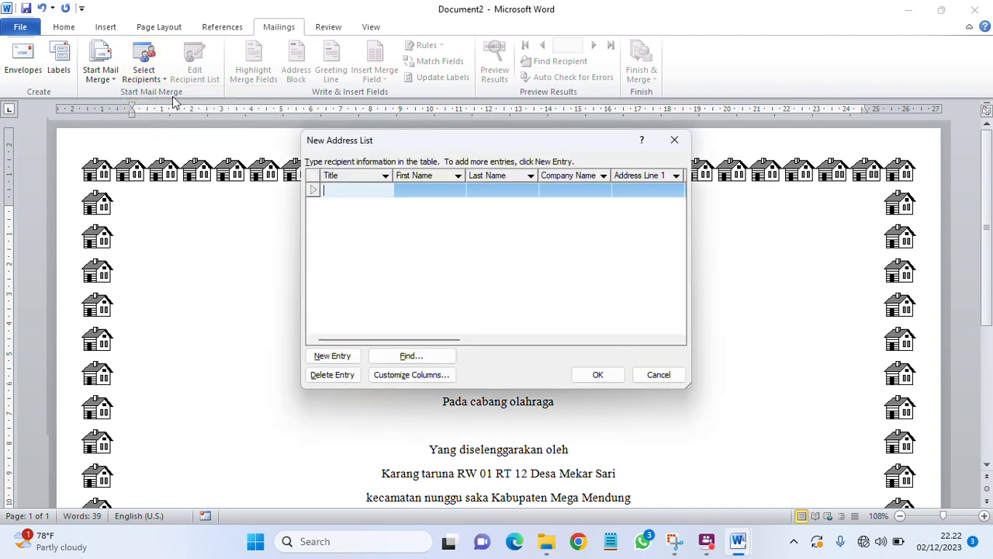
drag(558, 144, 626, 75)
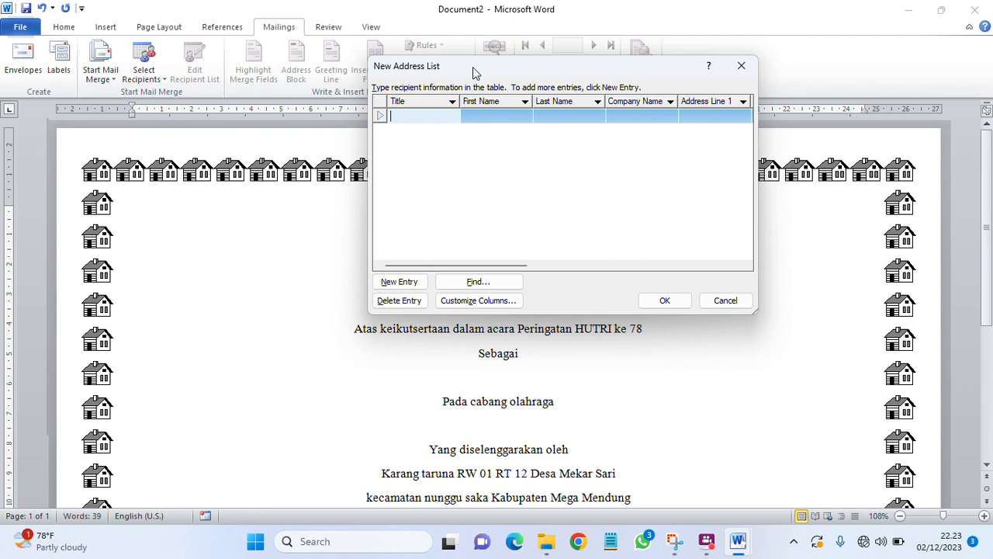
drag(471, 60, 688, 29)
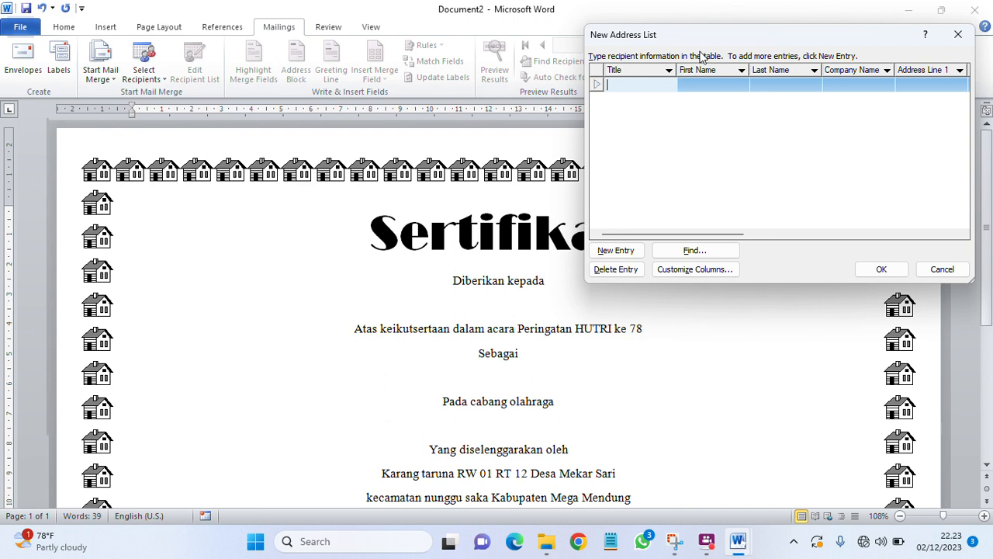
drag(685, 45, 661, 102)
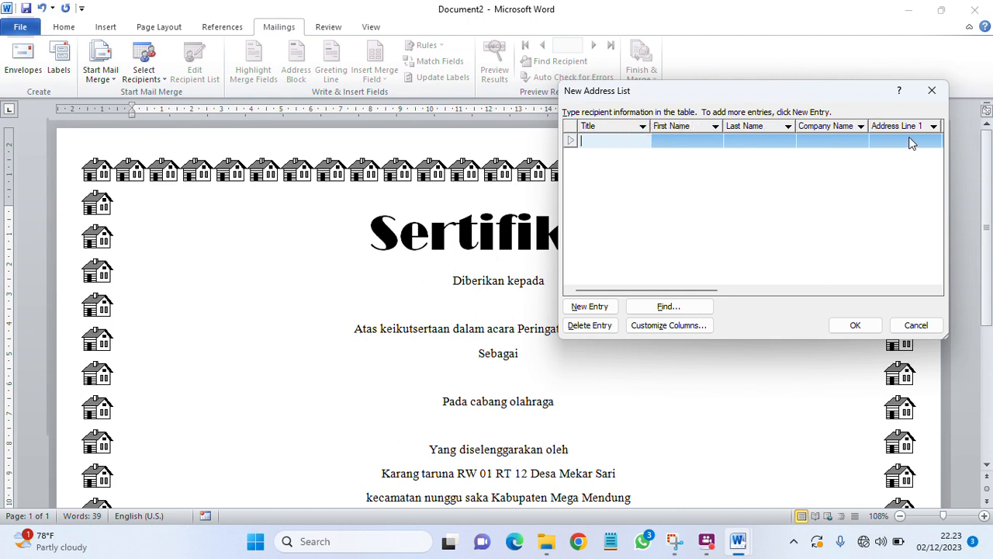
Step: Open Customize Columns and rename the Title field to NAMA PESERTA
click(647, 327)
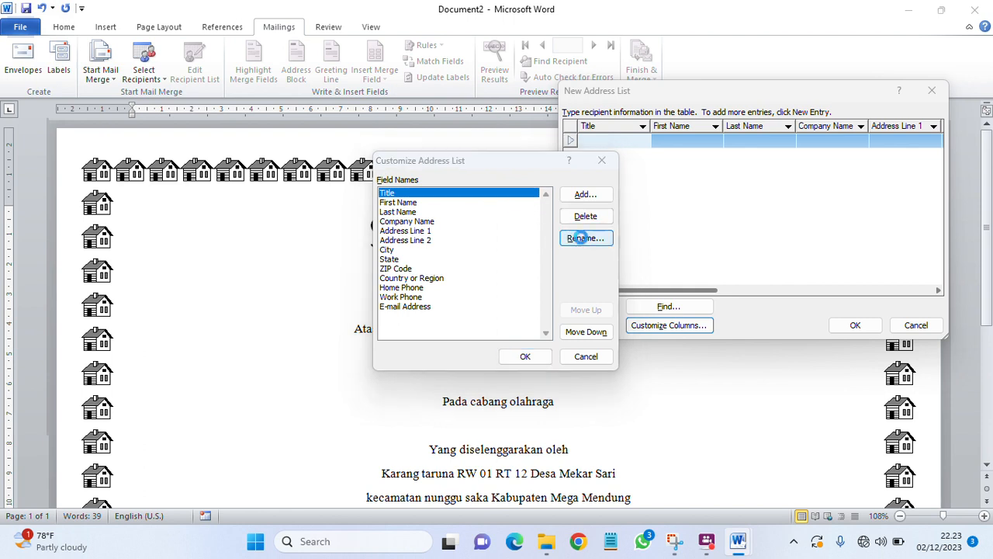
click(583, 239)
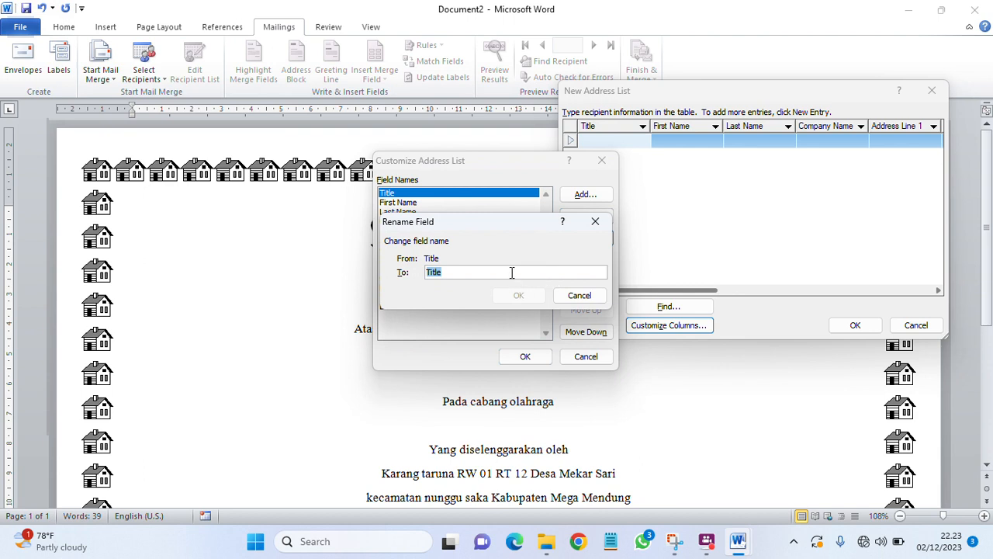
text(na)
key(BackSpace)
key(BackSpace)
text(NAMA PESER)
click(526, 295)
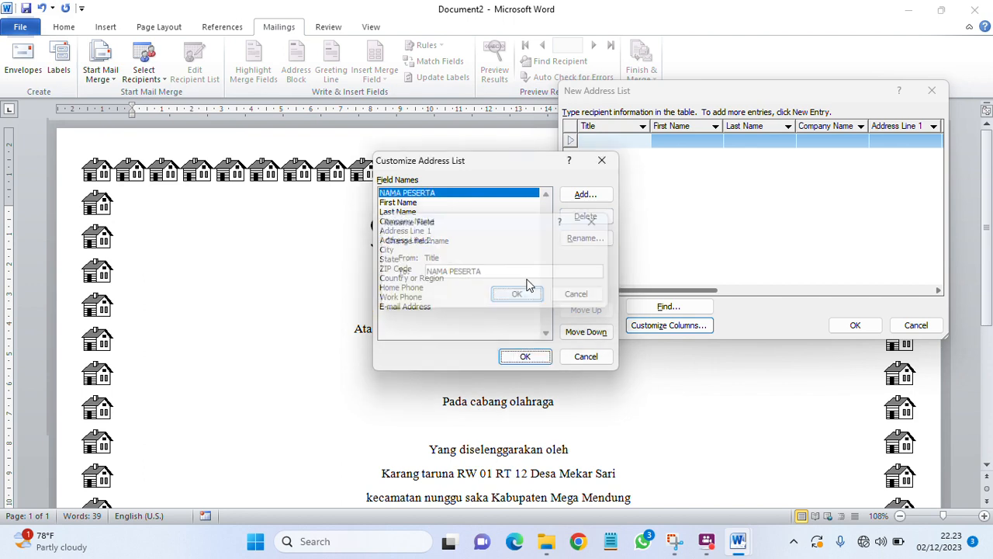
Step: Rename the First Name field to Juara
click(417, 203)
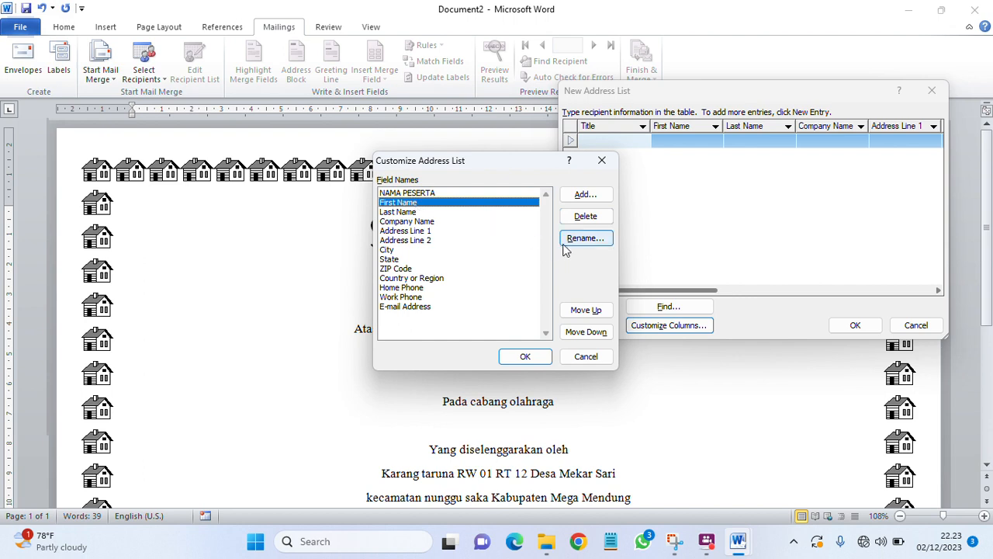
click(566, 243)
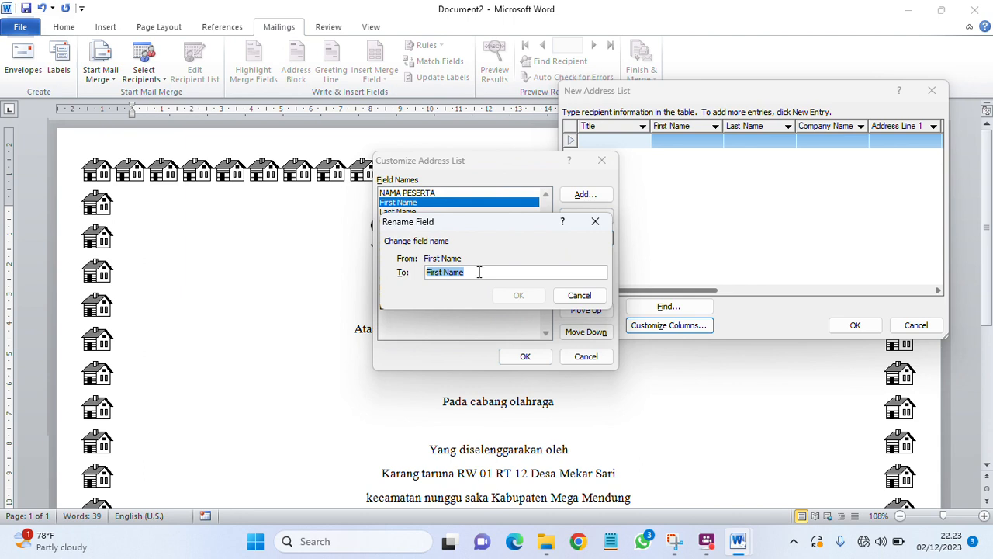
click(478, 271)
key(BackSpace)
key(BackSpace)
key(BackSpace)
key(BackSpace)
key(BackSpace)
key(BackSpace)
key(BackSpace)
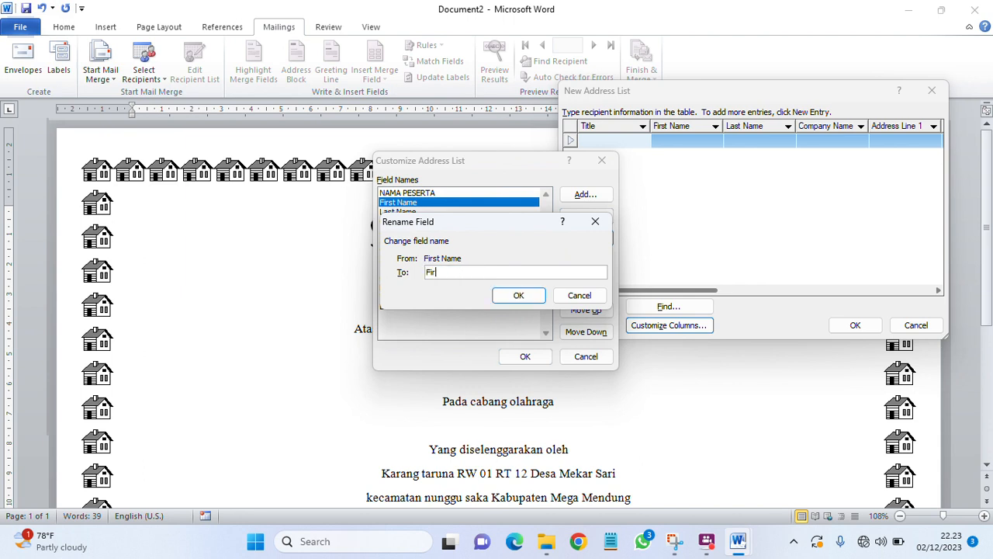
key(BackSpace)
text(j)
key(BackSpace)
text(Juara)
click(512, 295)
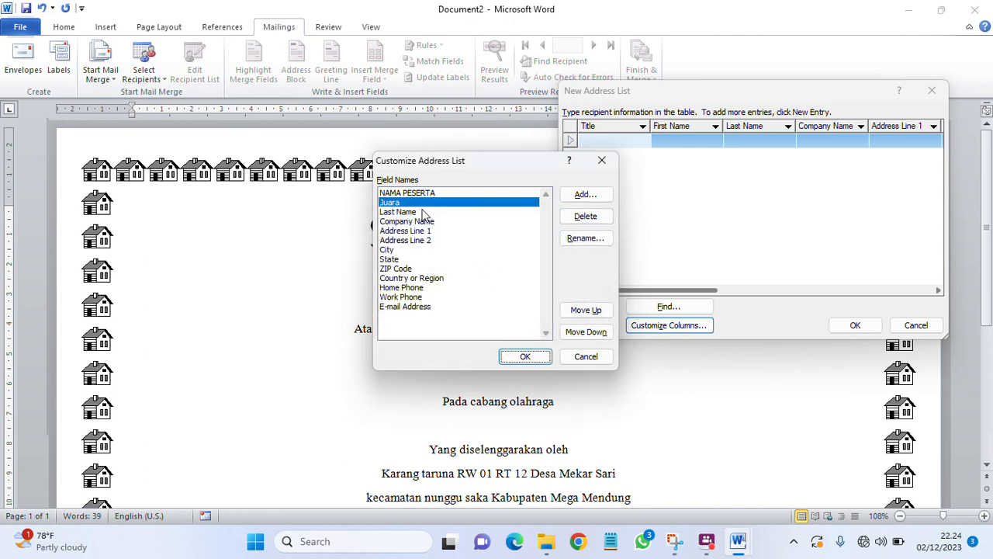
Step: Rename the Last Name field to Cabang Olahraga
click(425, 211)
click(569, 238)
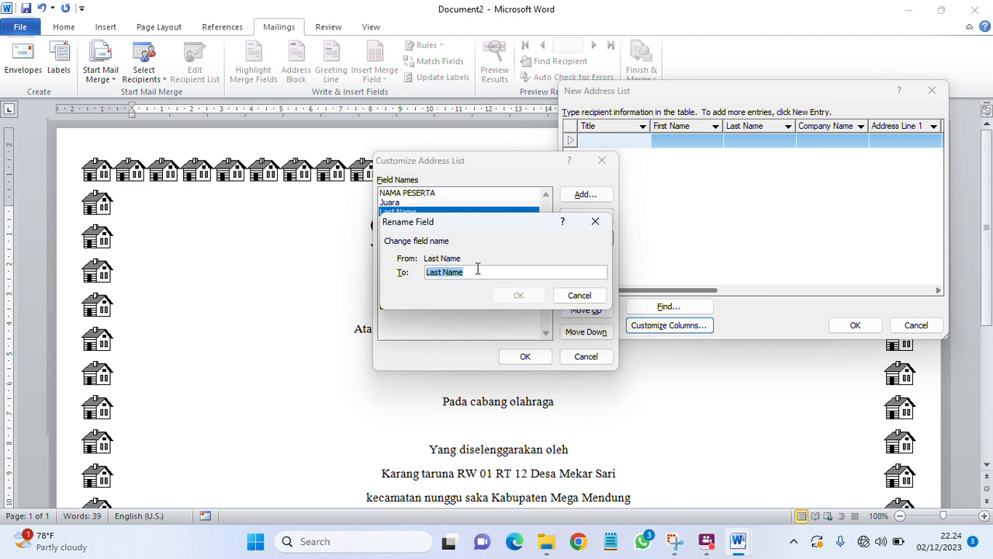
key(BackSpace)
text(Cabang Olahraga)
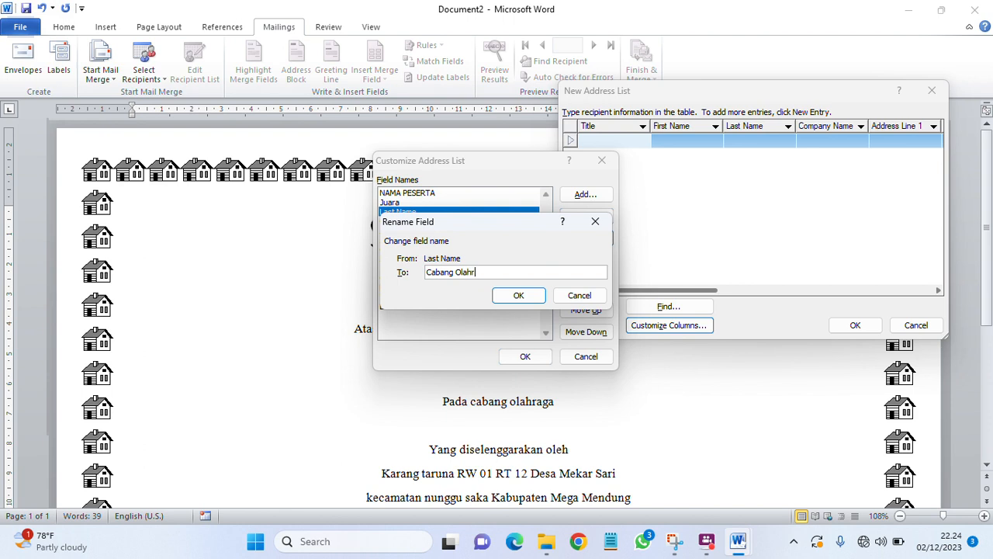
click(518, 295)
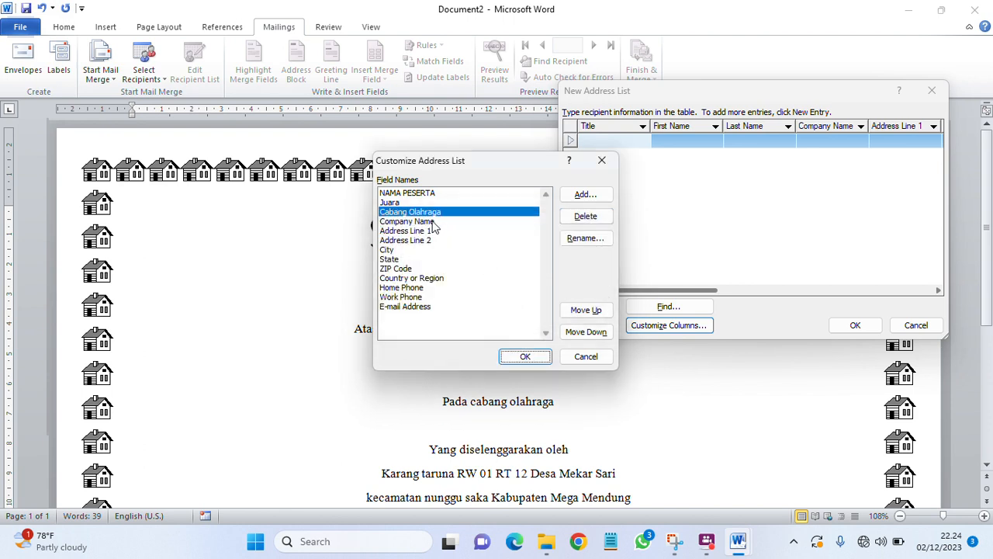
click(410, 193)
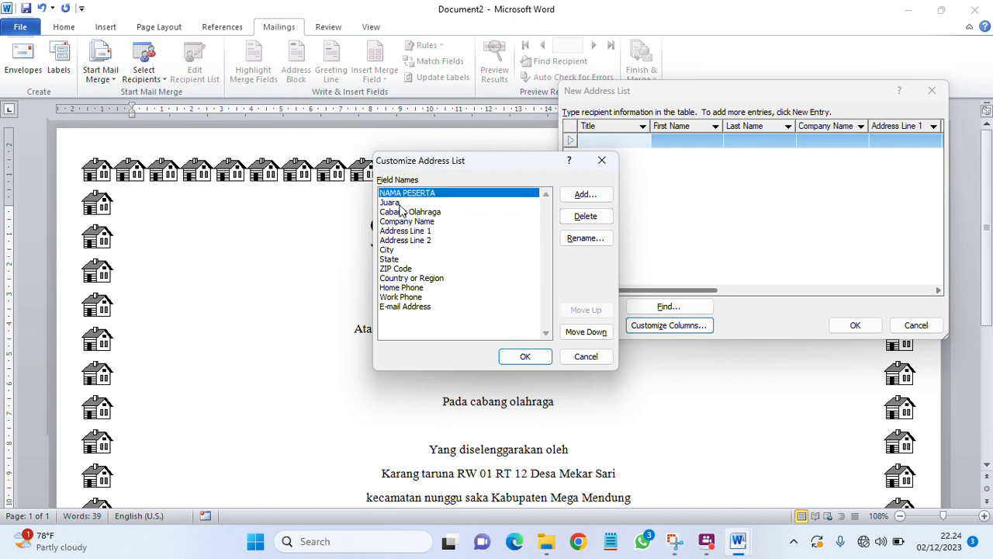
Step: Delete the Company Name, Address Line 1, Address Line 2, City and State fields
click(408, 223)
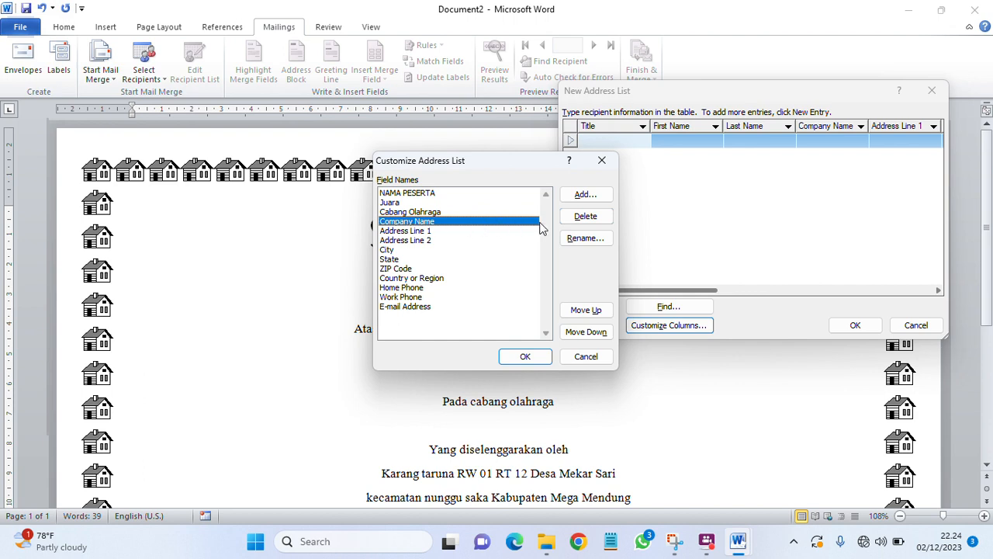
click(574, 216)
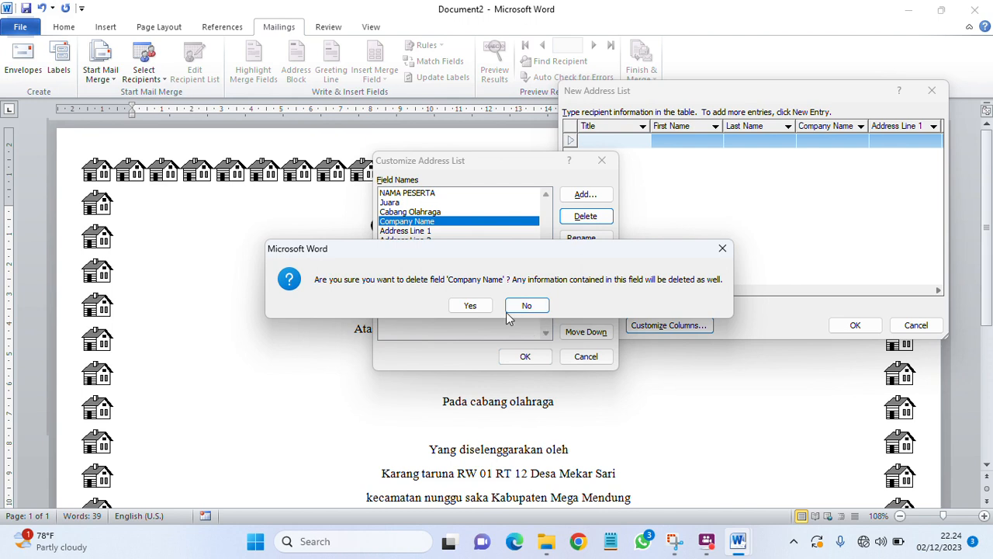
click(469, 305)
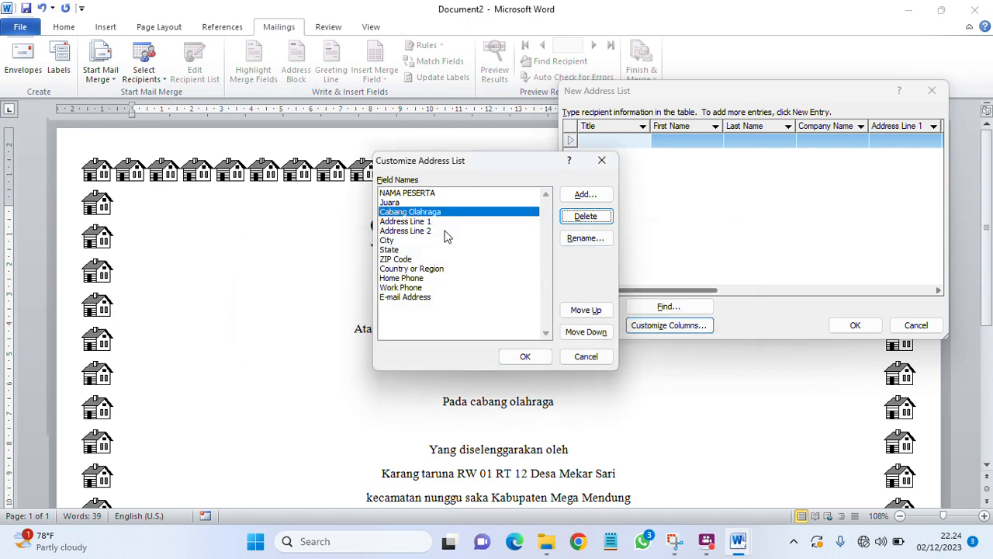
click(442, 222)
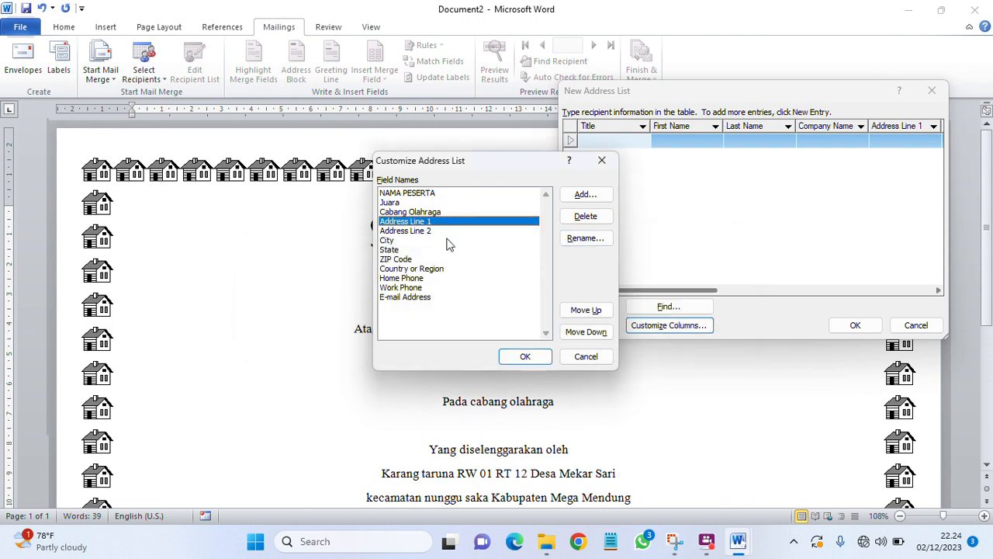
click(588, 218)
click(467, 305)
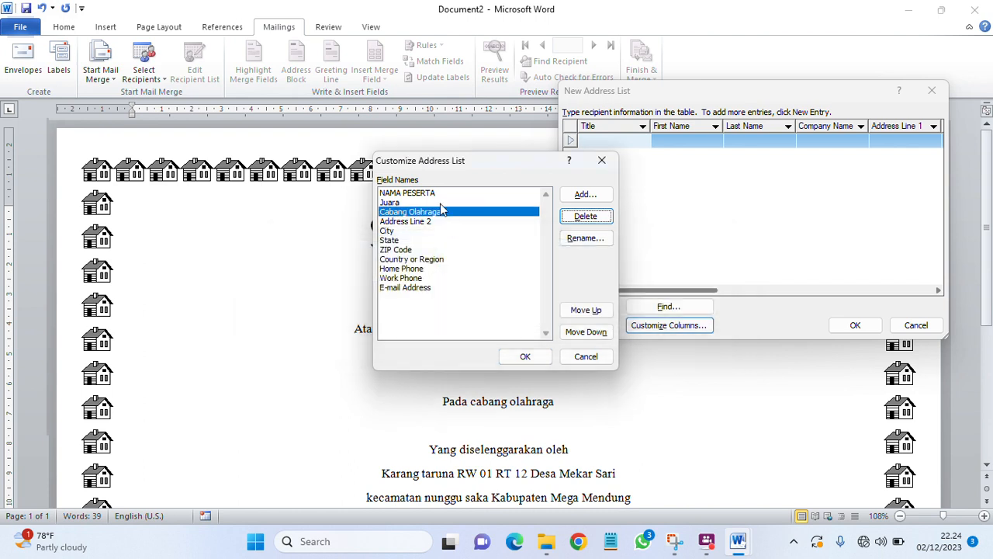
click(446, 224)
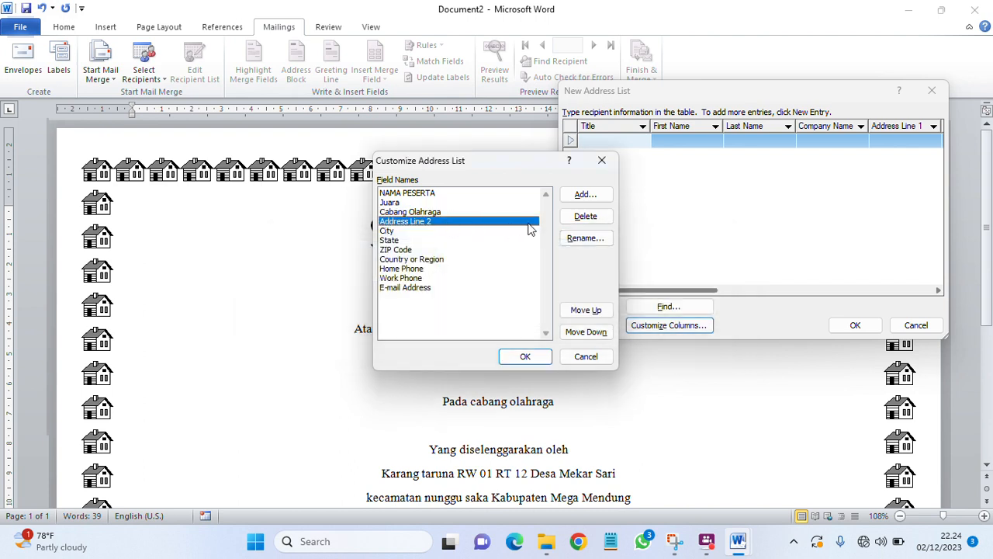
click(583, 217)
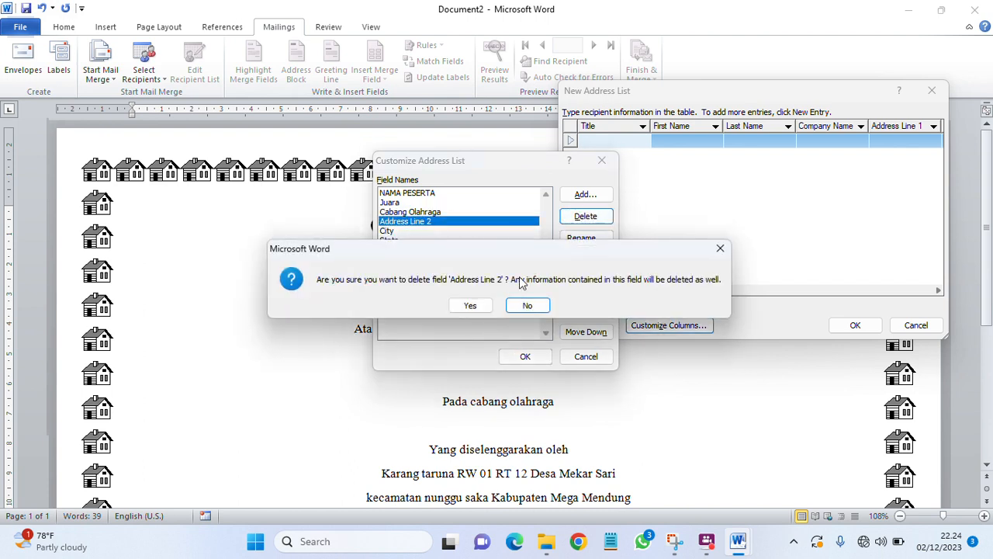
click(475, 305)
click(431, 224)
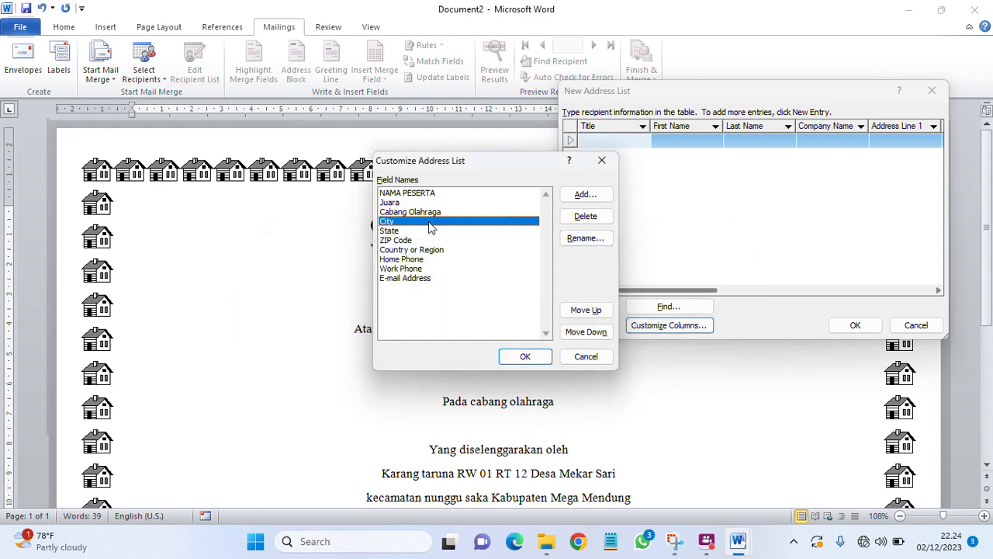
click(584, 217)
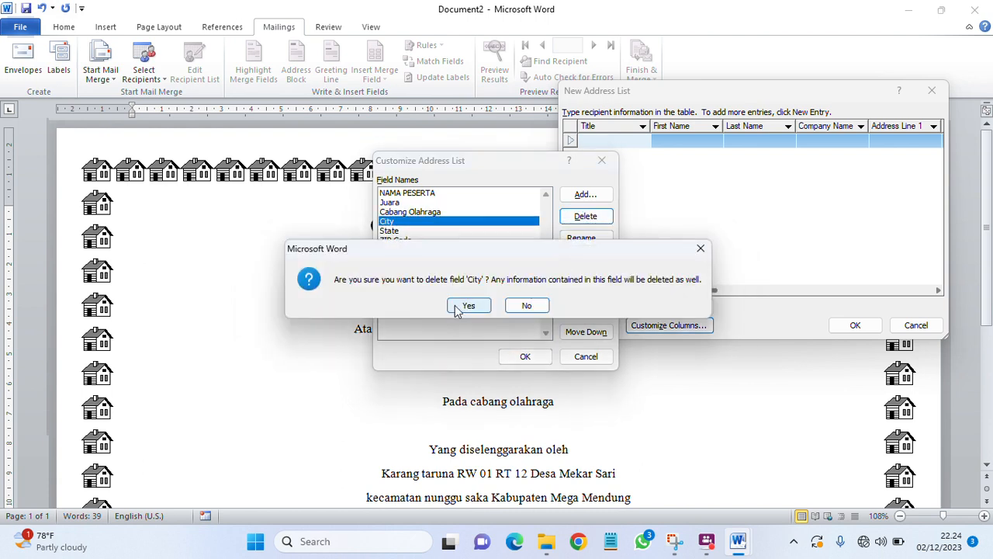
click(465, 305)
click(423, 223)
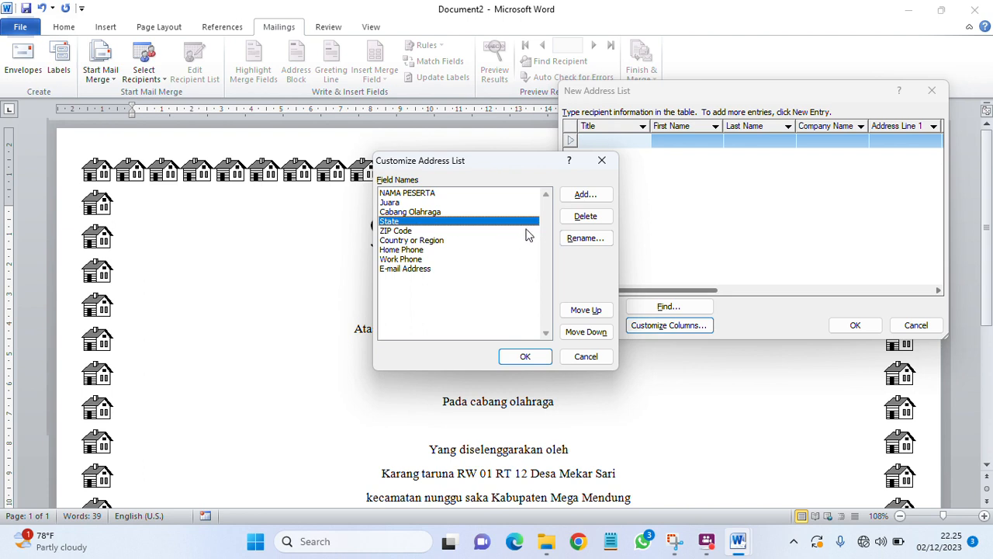
click(572, 220)
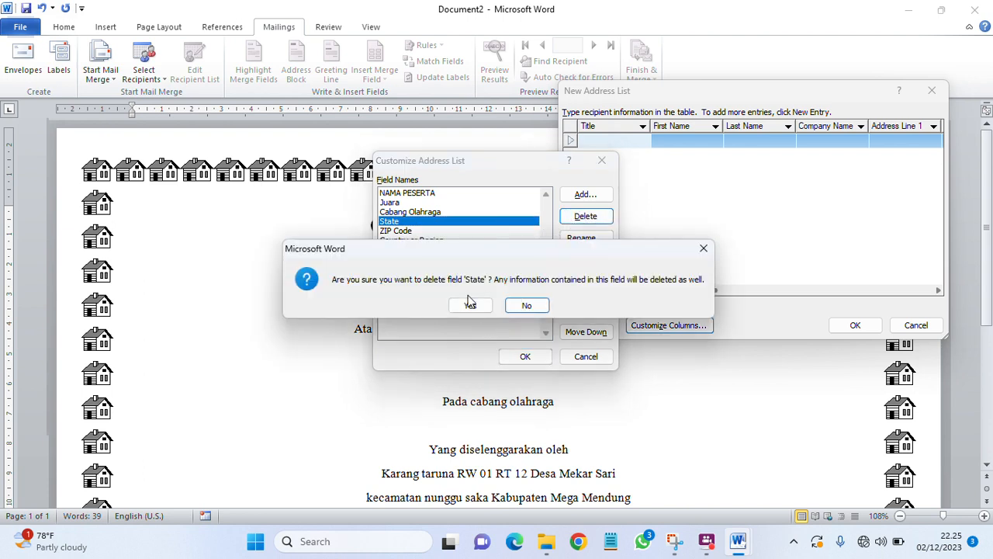
click(469, 304)
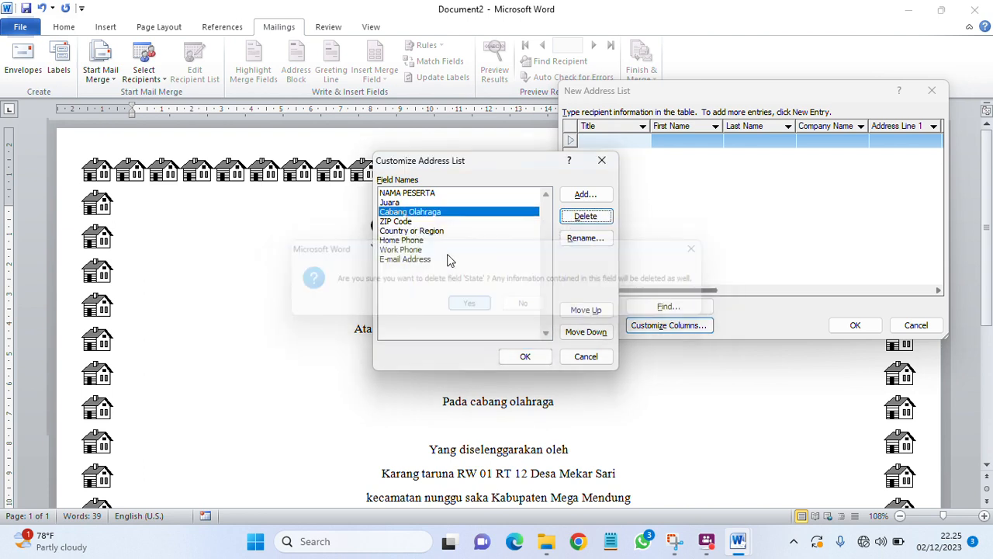
Step: Delete the ZIP Code, Country or Region, Home Phone, Work Phone and E-mail Address fields, then confirm the list
click(417, 225)
click(573, 217)
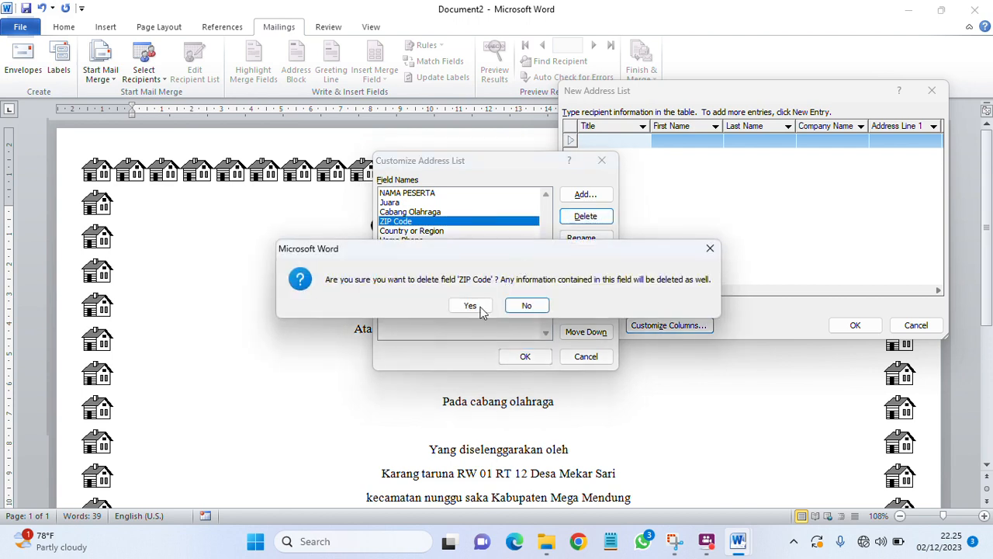
click(471, 304)
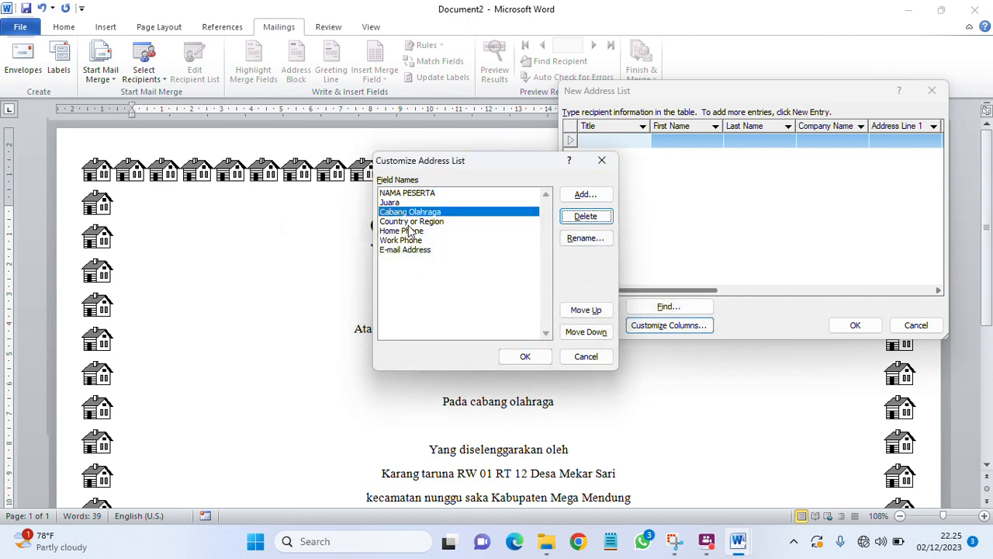
click(409, 224)
click(572, 221)
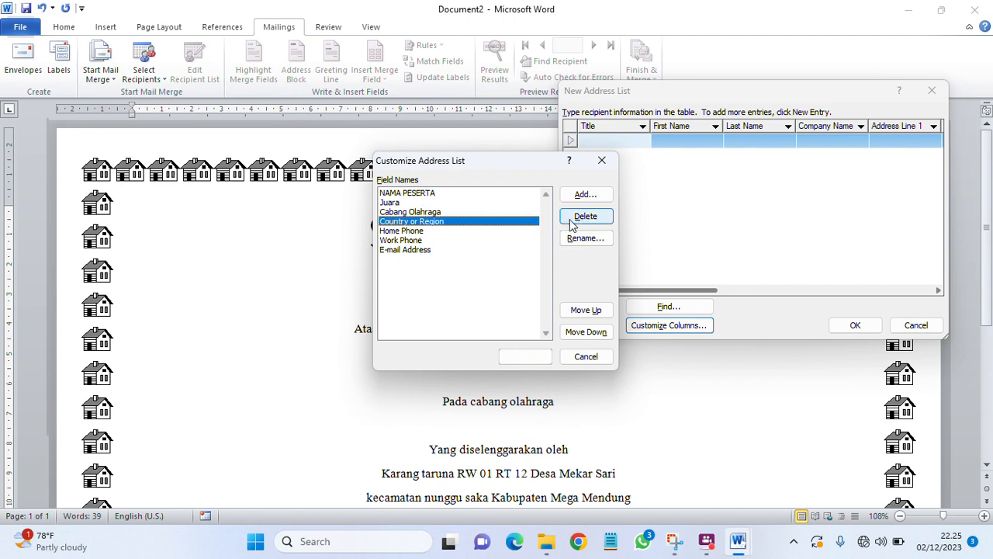
click(471, 305)
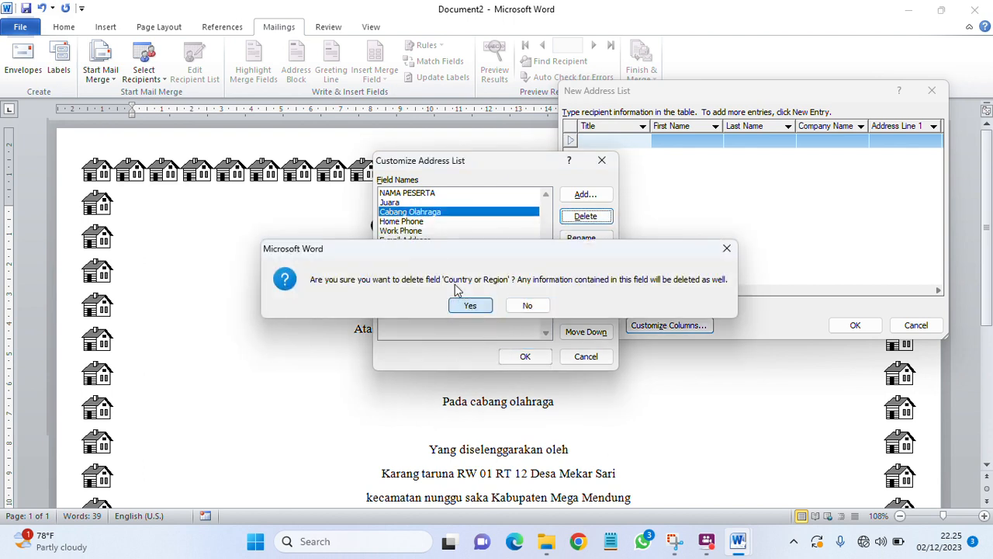
click(471, 304)
click(417, 224)
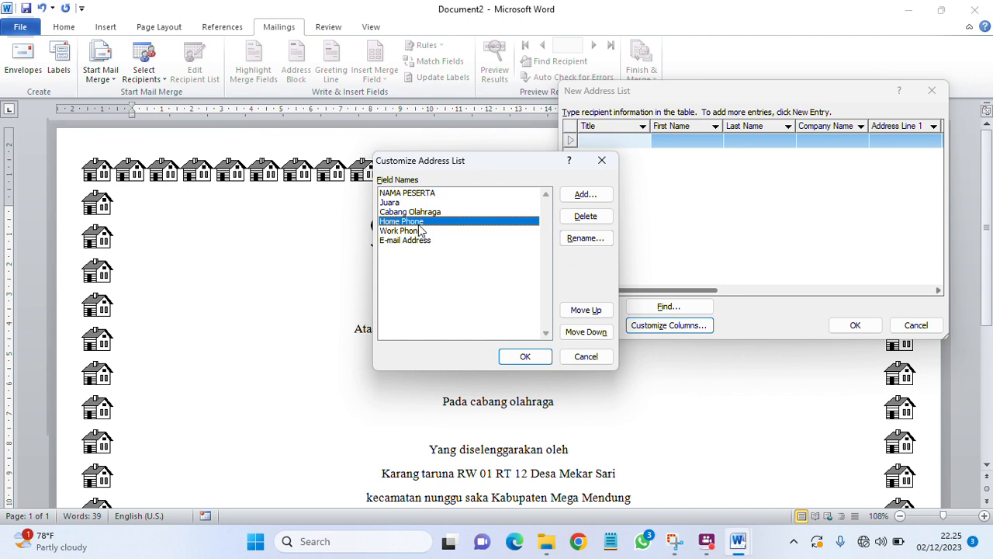
click(584, 216)
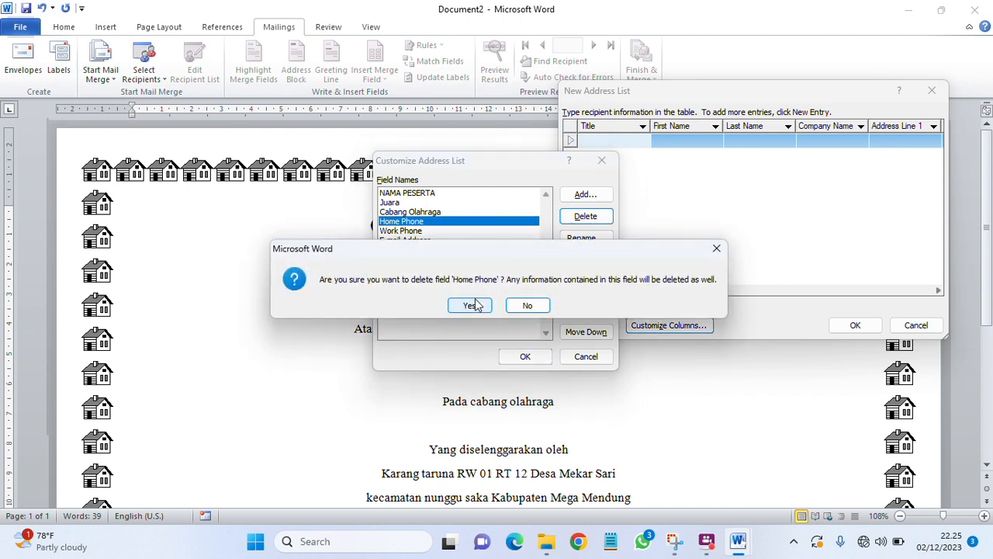
click(472, 305)
click(428, 224)
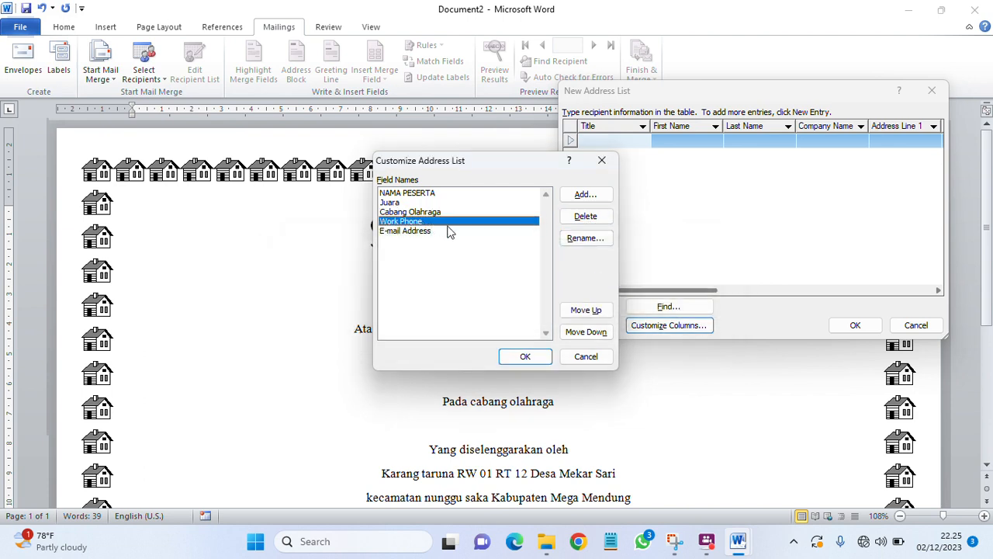
click(585, 217)
click(470, 304)
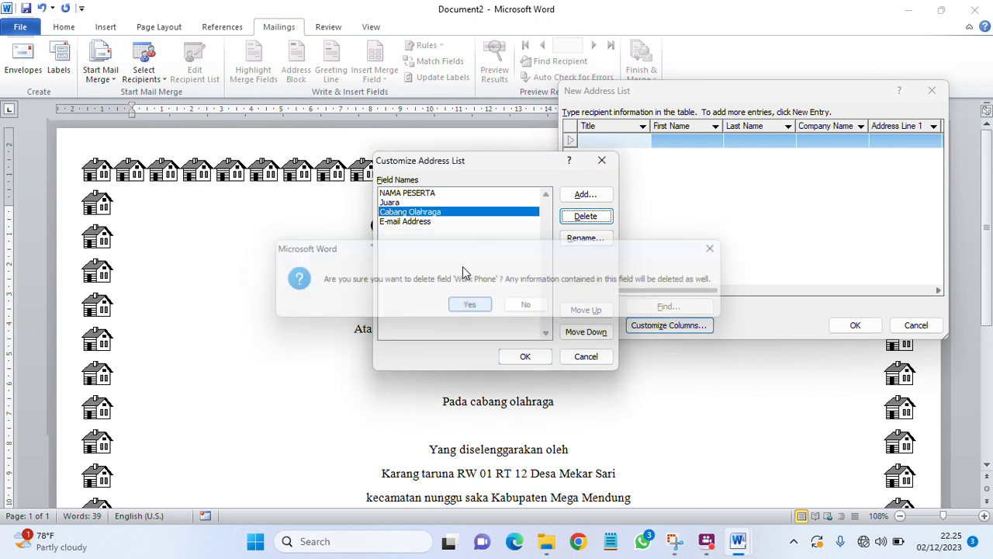
click(465, 223)
click(596, 223)
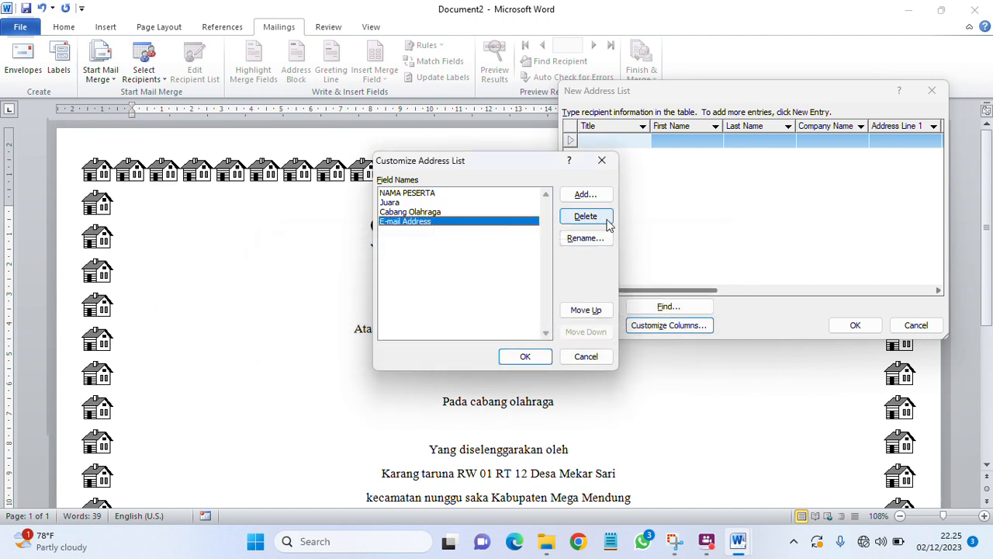
click(470, 305)
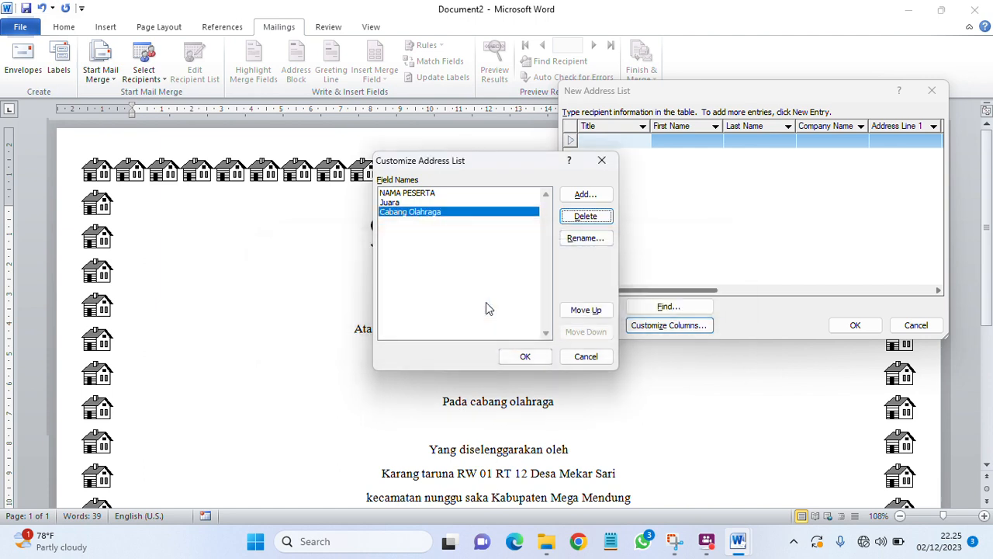
click(525, 356)
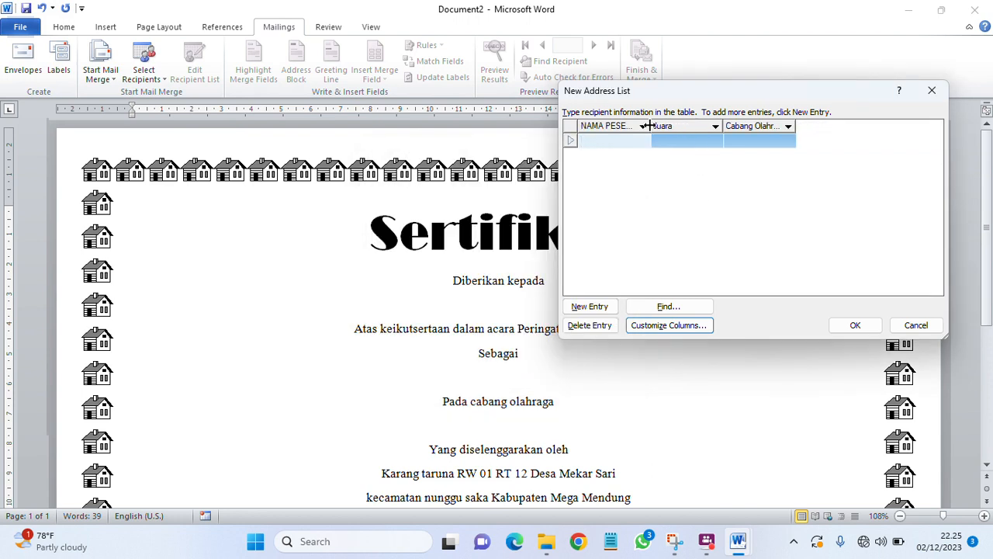
Step: Widen the NAMA PESERTA, Juara and Cabang Olahraga columns until their headers show fully
drag(651, 126, 672, 125)
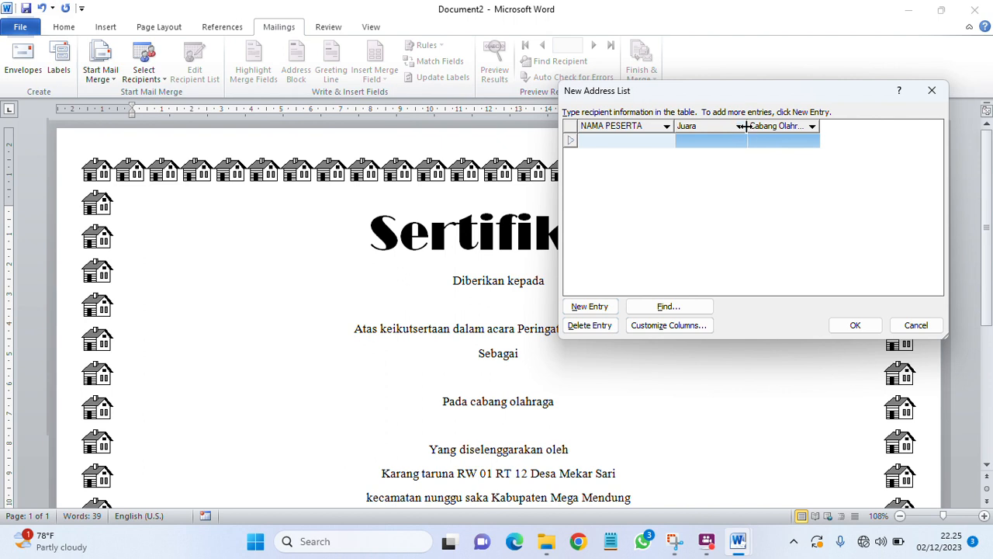
drag(747, 126, 777, 126)
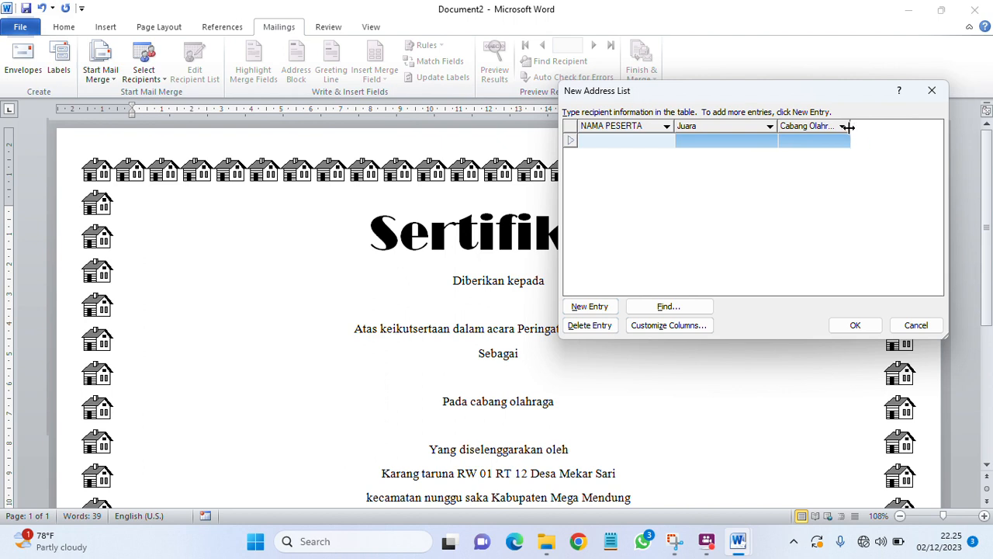
drag(853, 127, 917, 126)
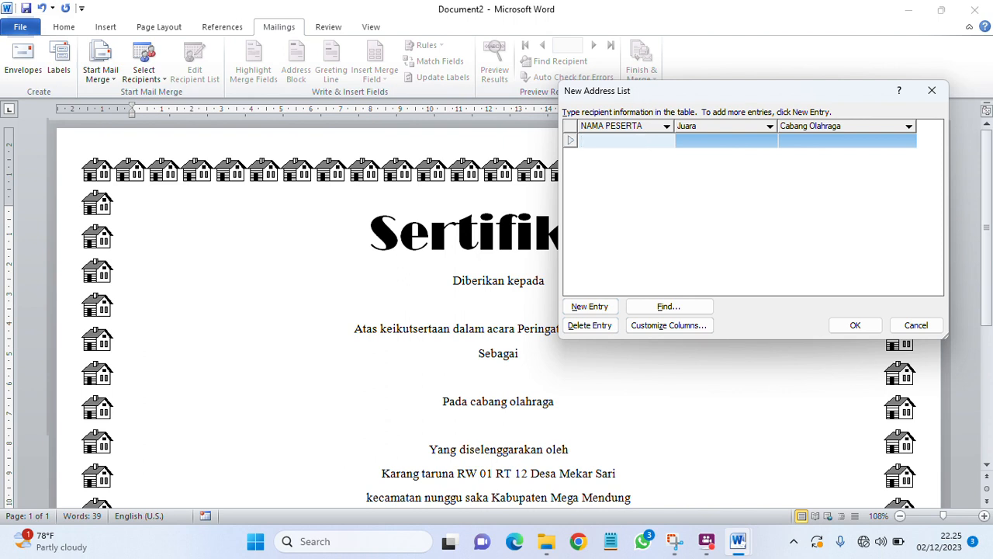
Step: Enter the first participant as rank 1 in BULU TANGKIS and start a new entry
text(NI)
click(749, 141)
text(1)
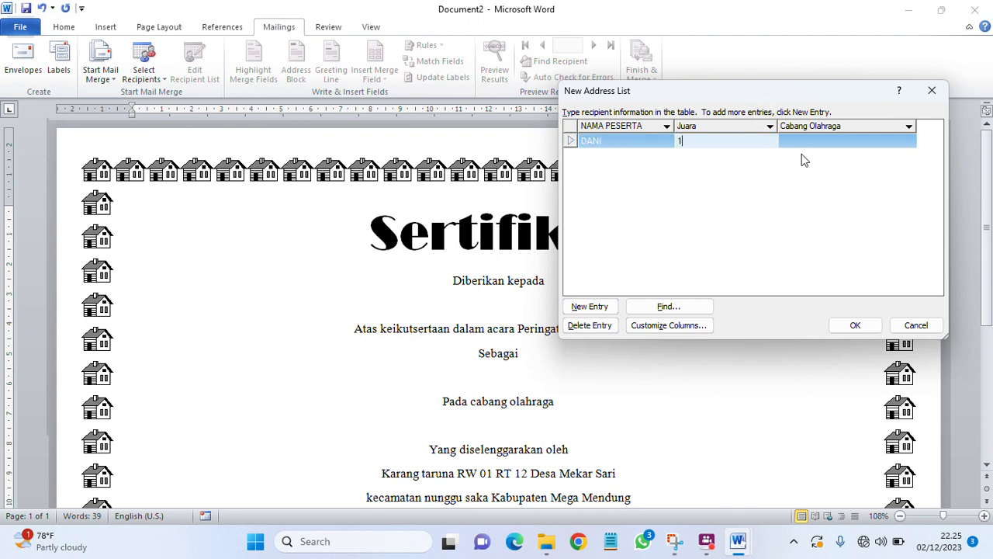
click(829, 139)
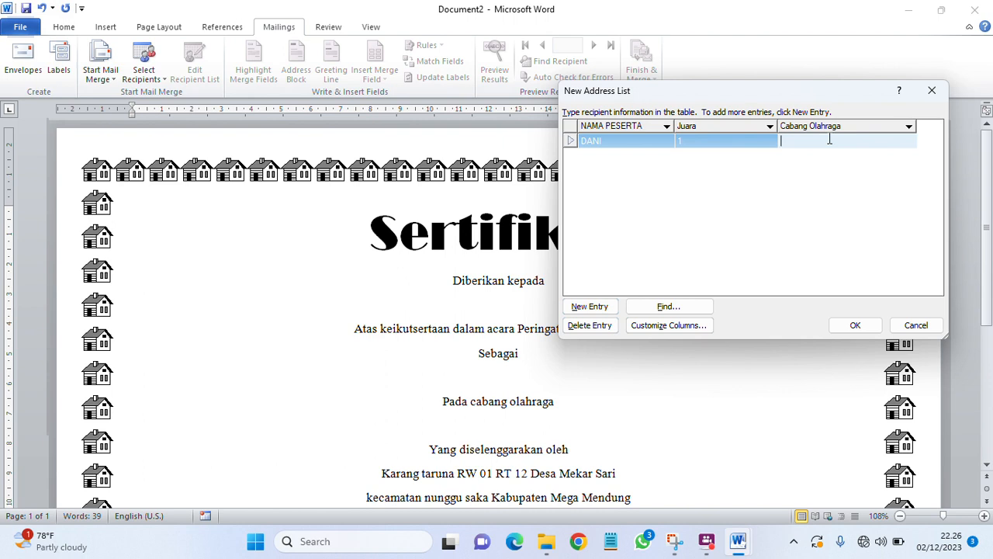
text(BULU TANGKIS)
click(587, 307)
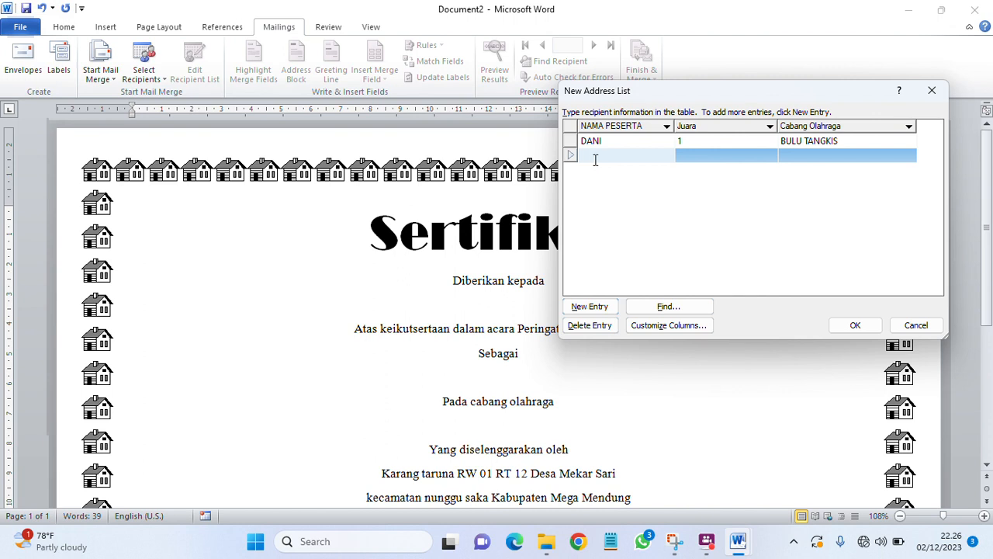
Step: Enter the second participant as rank 2 in BULU TANGKIS and start a new entry
text(ANJAS)
click(692, 156)
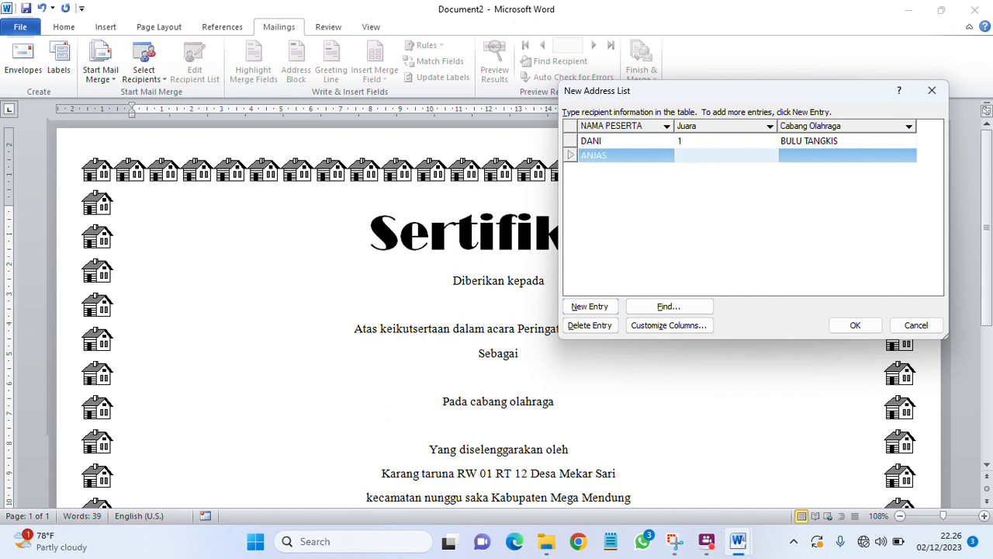
text(2)
click(807, 155)
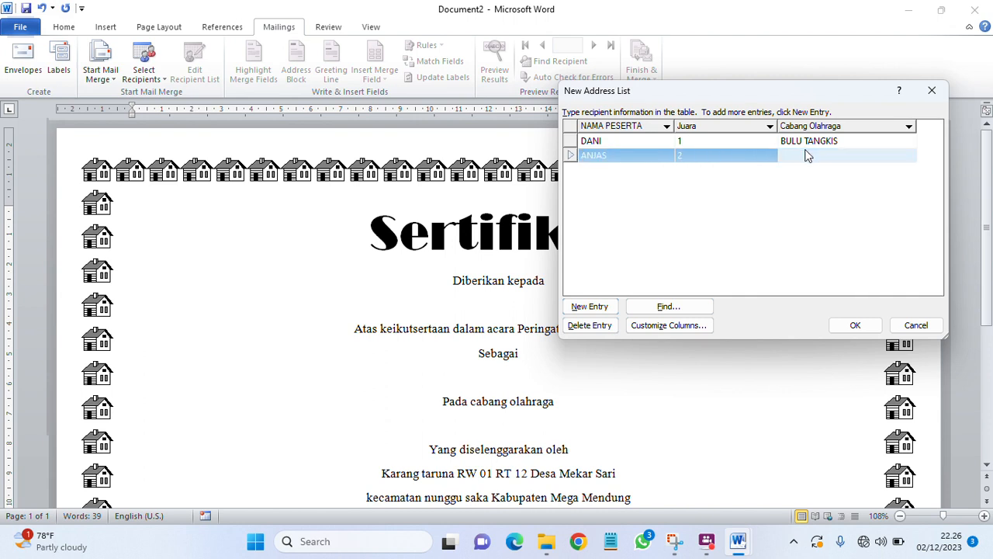
text(BULU TANGKIS)
click(603, 306)
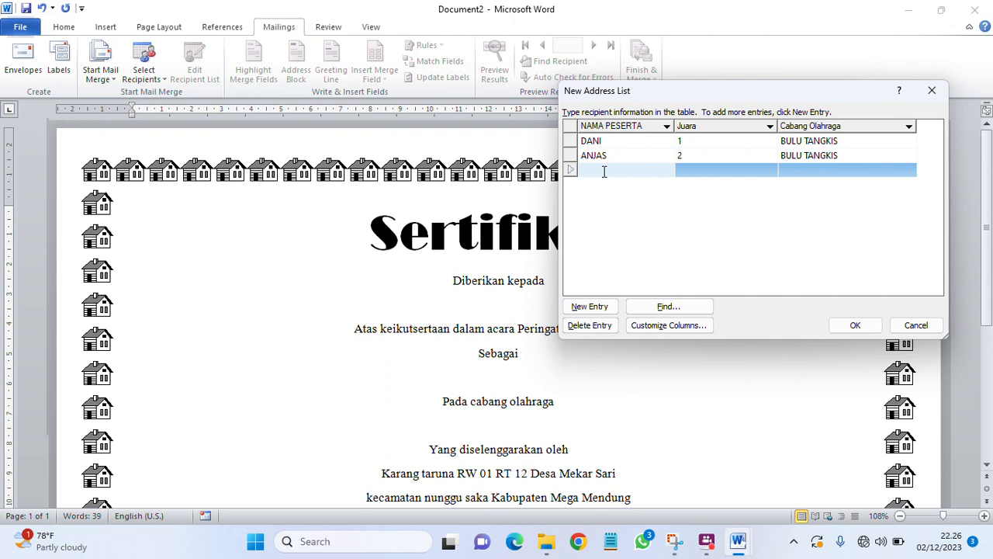
Step: Enter the third participant as rank 3 in BULU TANGKIS and start a new entry
text(RAFI)
click(728, 170)
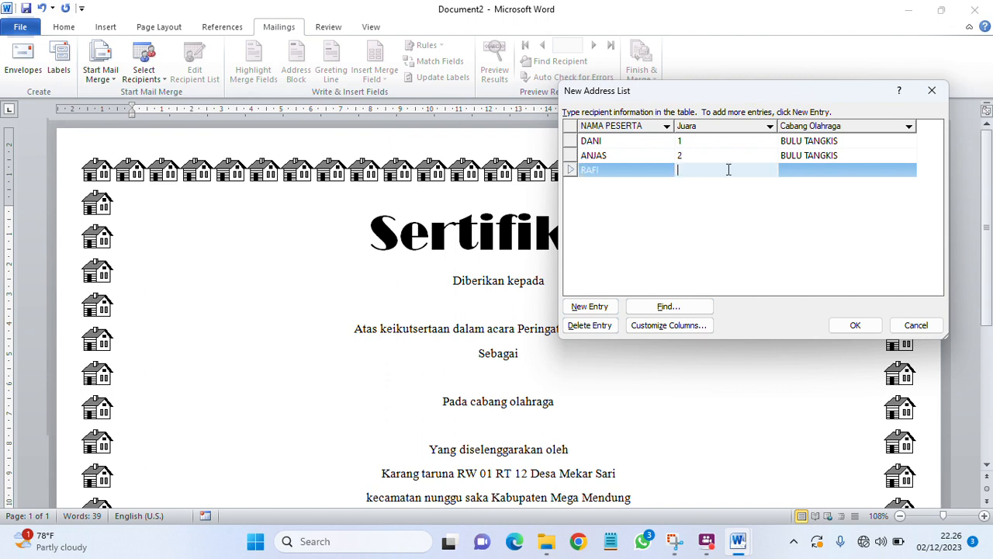
text(3)
click(795, 169)
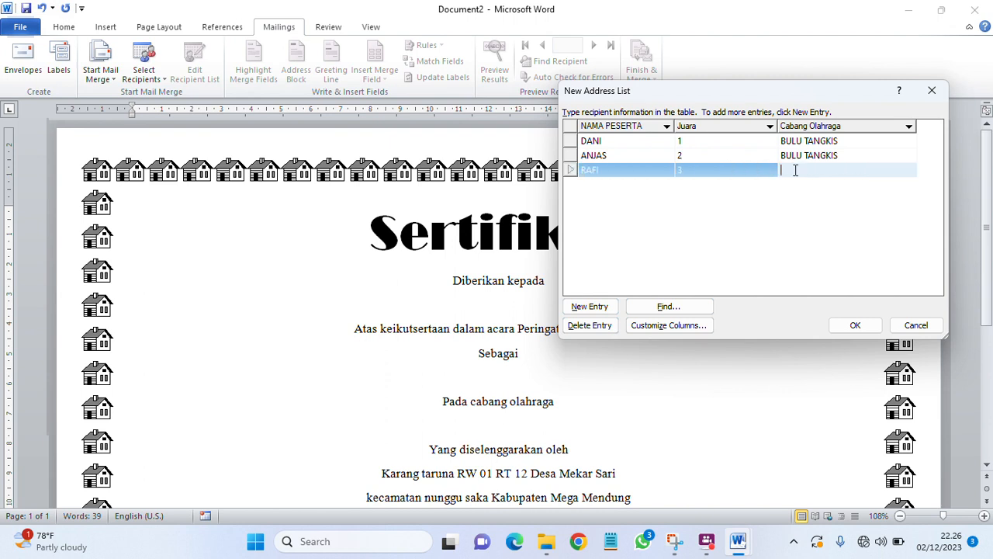
text(BULU TANGKIS)
click(595, 305)
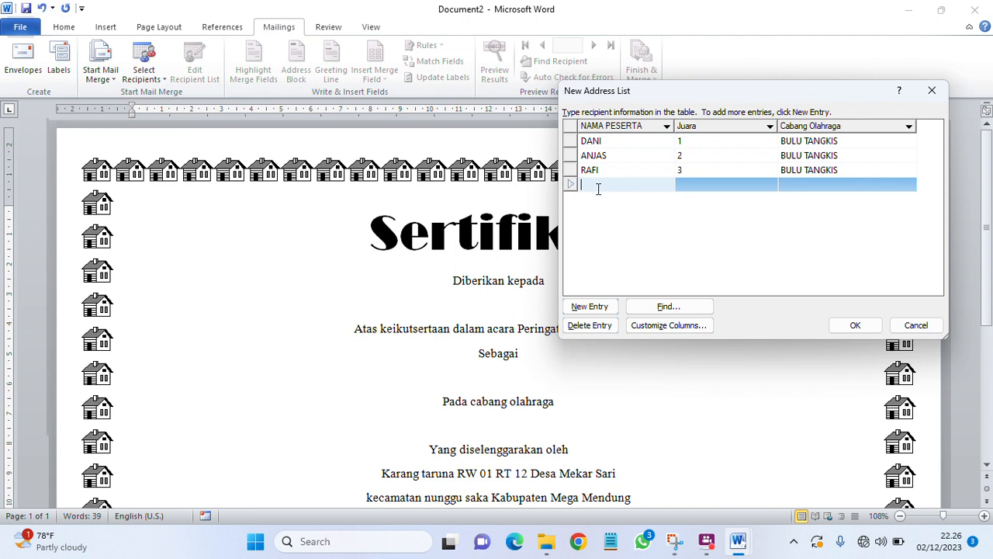
Step: Enter the fourth participant as rank 1 in LARI KARUNG and start a new entry
text(SITI)
click(688, 183)
text(1)
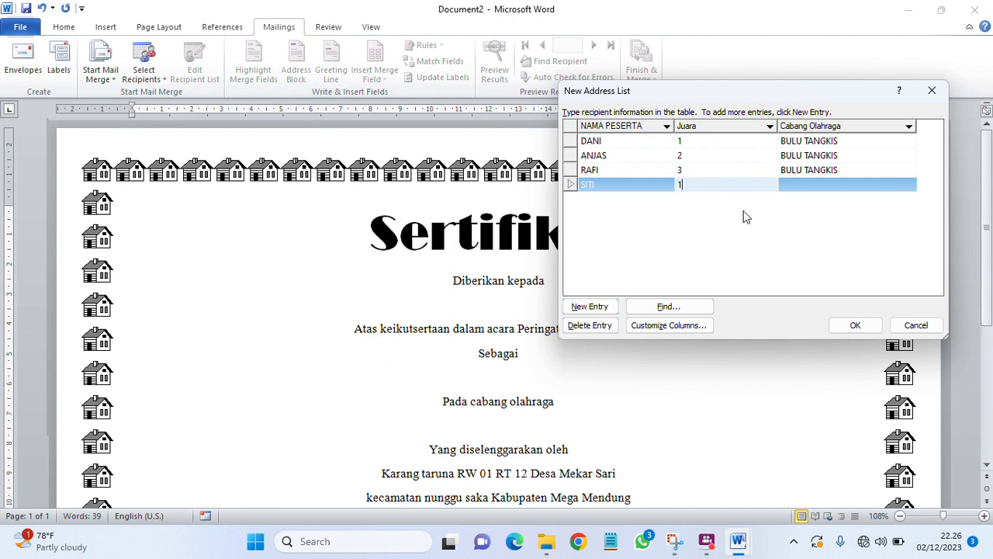
click(803, 185)
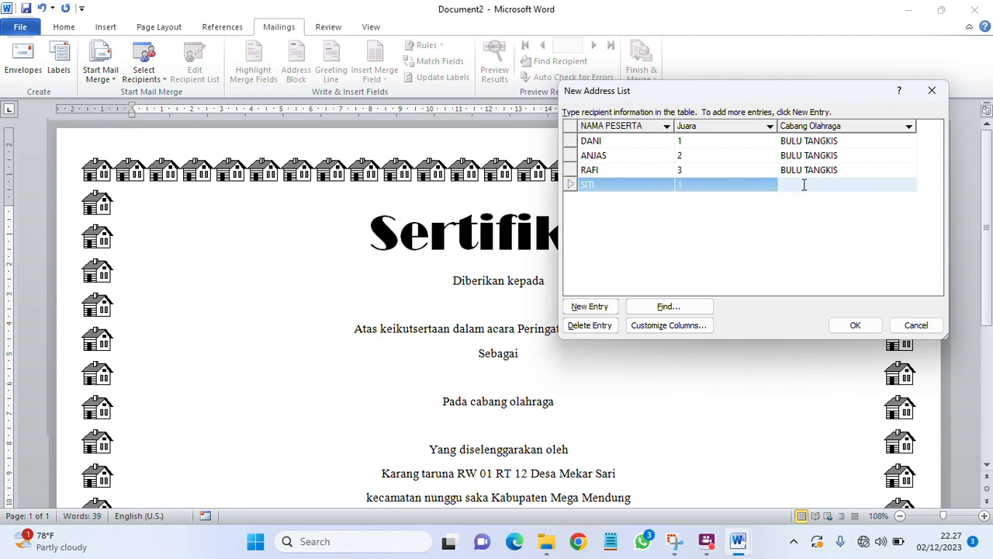
text(LARI KARUNG)
click(587, 306)
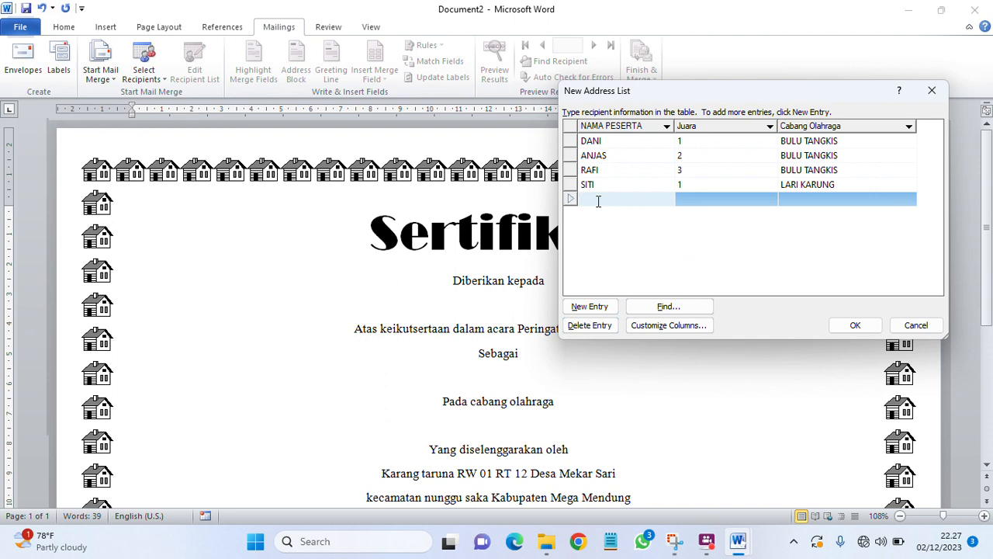
Step: Enter the fifth participant as rank 2 in LARI KARUNG and add another row
text(INDAH)
click(683, 198)
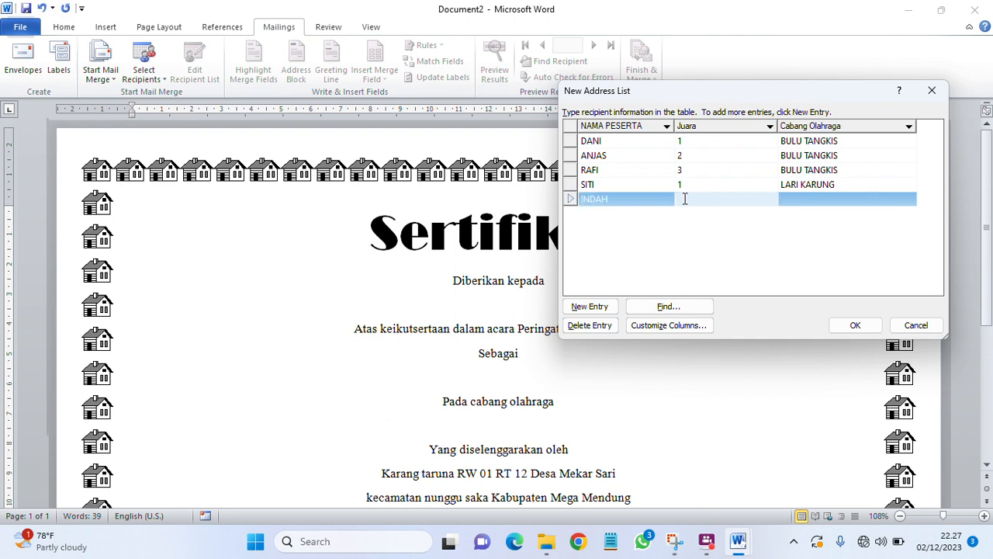
text(2)
click(799, 200)
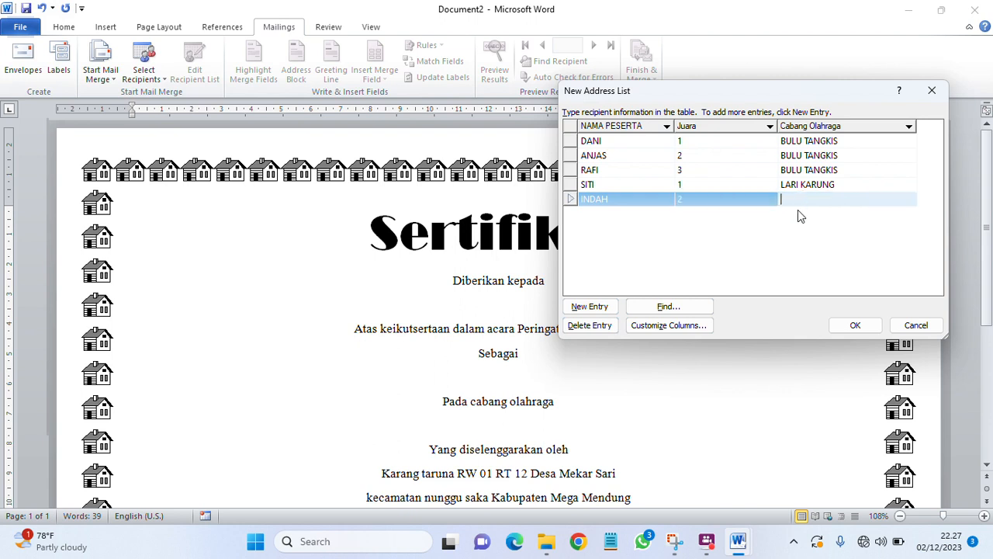
text(LARI KARUNG)
click(580, 308)
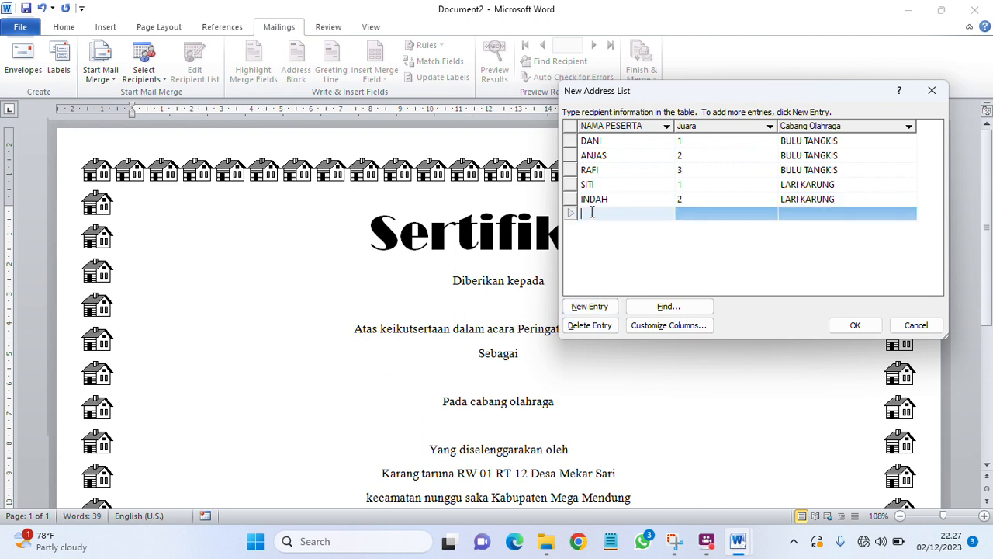
Step: Enter the sixth participant as rank 3 in LARI KARUNG and accept the list
text(ANA)
click(751, 212)
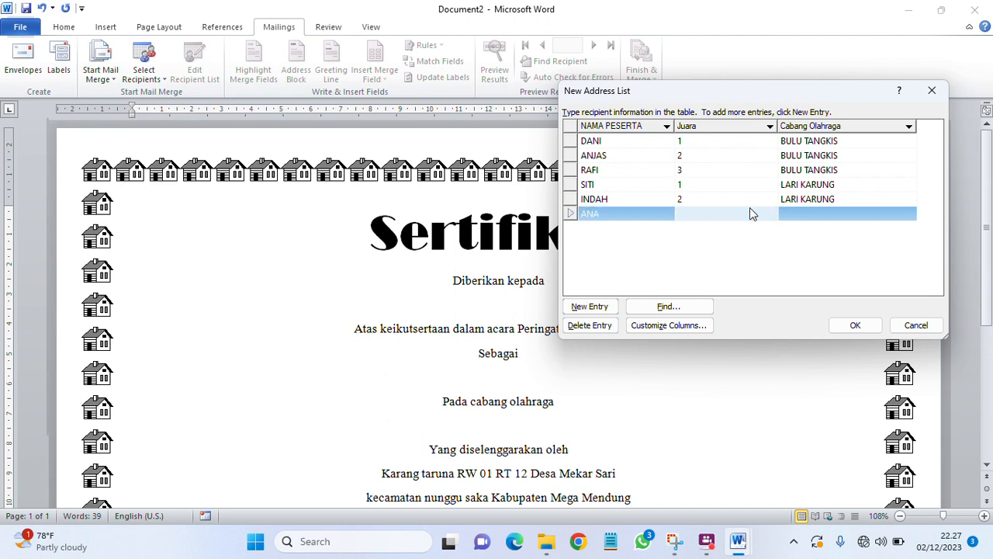
text(3)
click(810, 215)
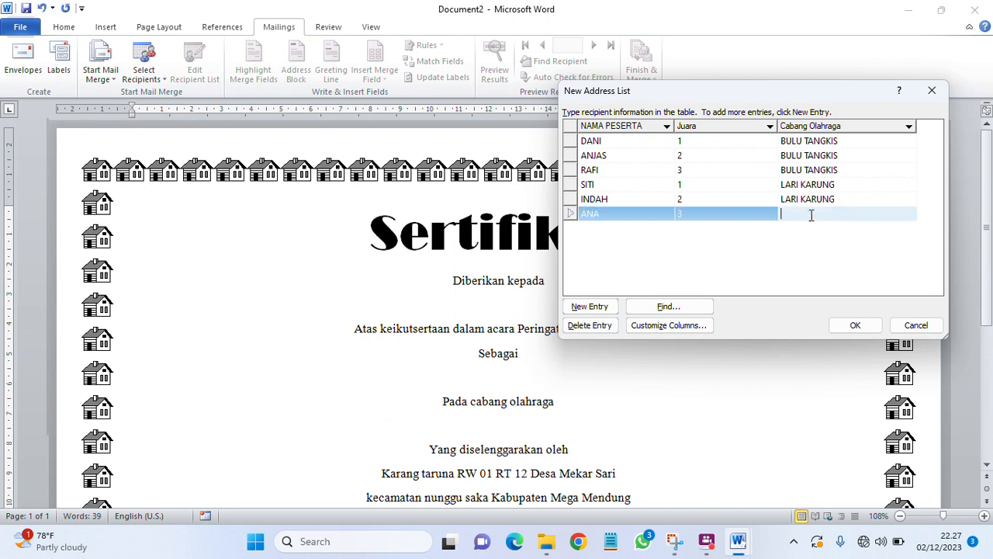
text(LARI KARUNG)
click(853, 325)
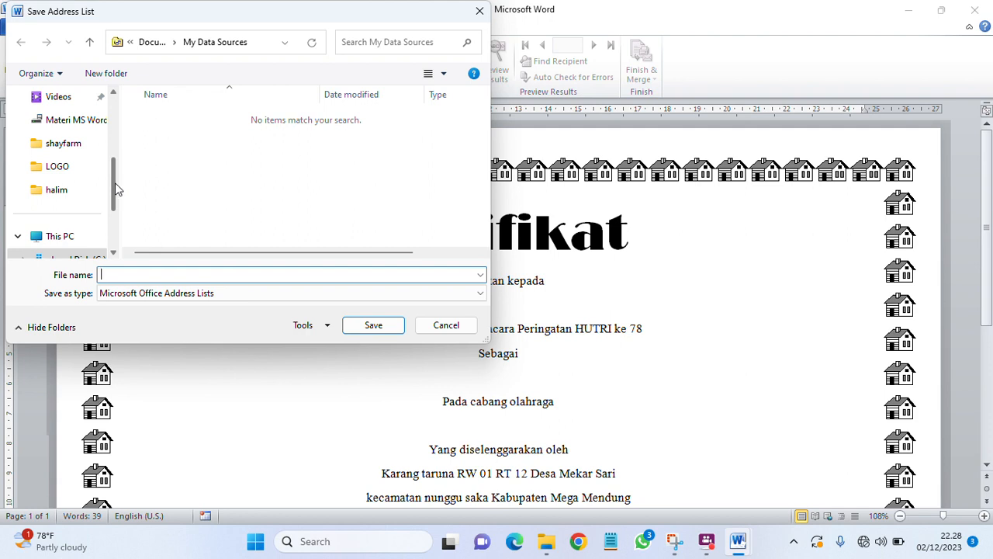
Step: Create and open a DATA SERTIFIKAT folder inside DATA (E:) > DATA UMUM
drag(116, 184, 121, 226)
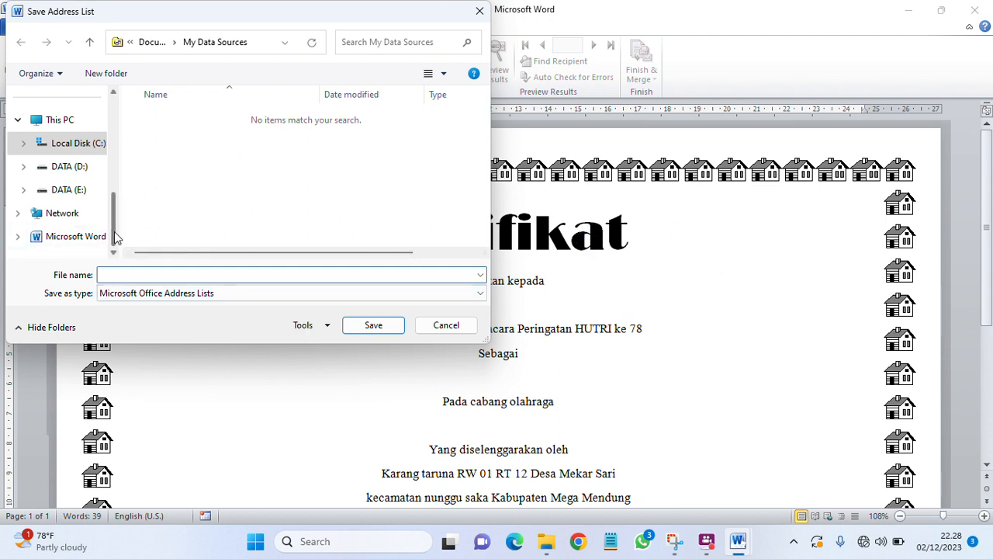
click(84, 194)
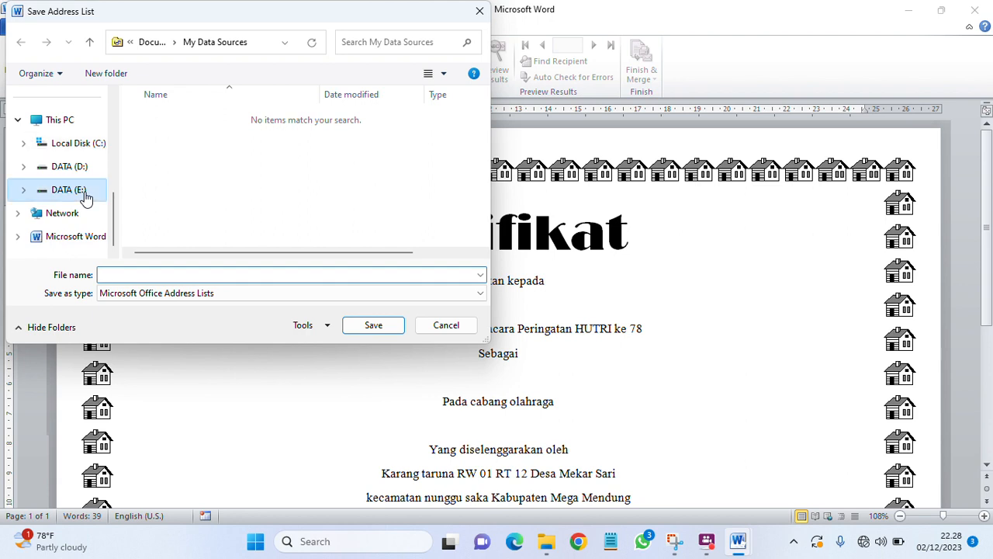
double_click(286, 156)
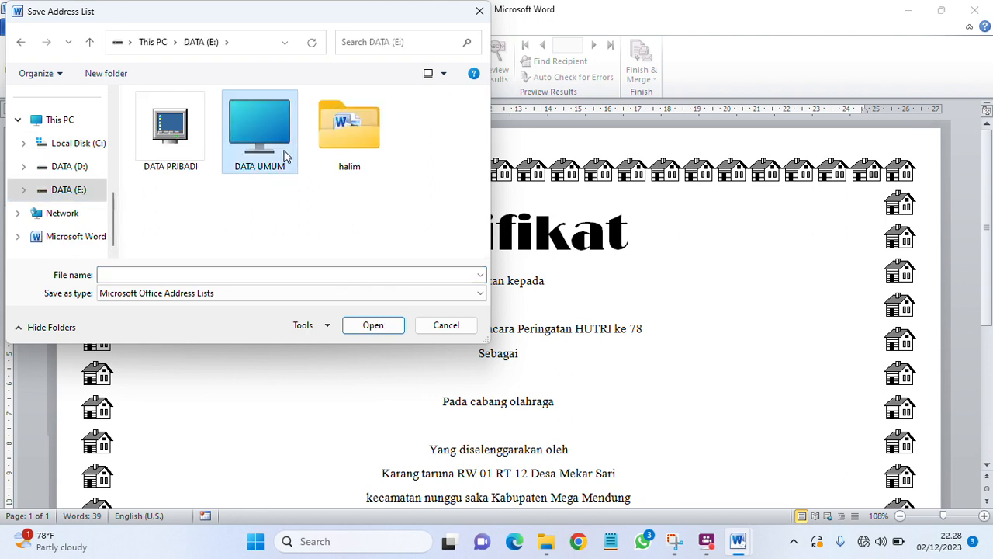
scroll(273, 206, down, 1)
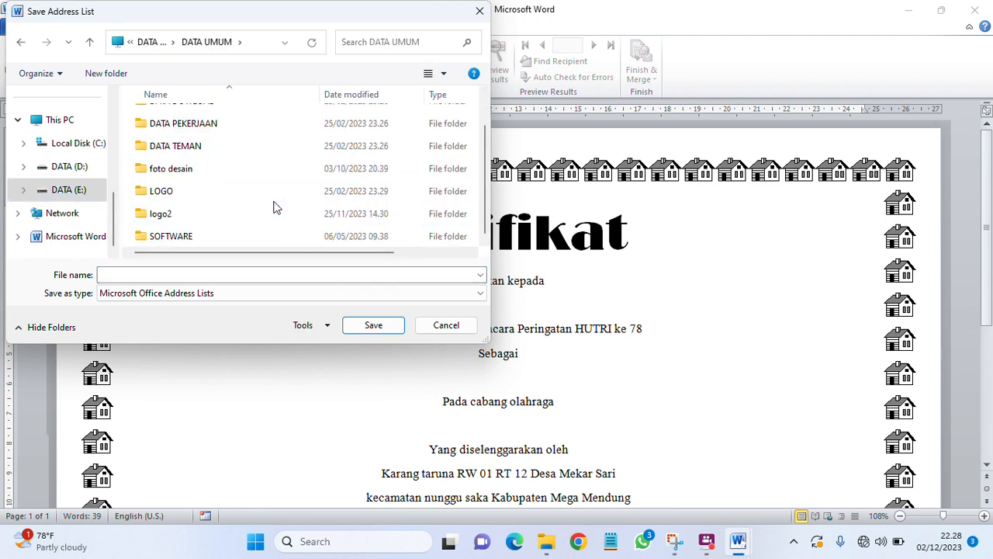
scroll(273, 206, up, 1)
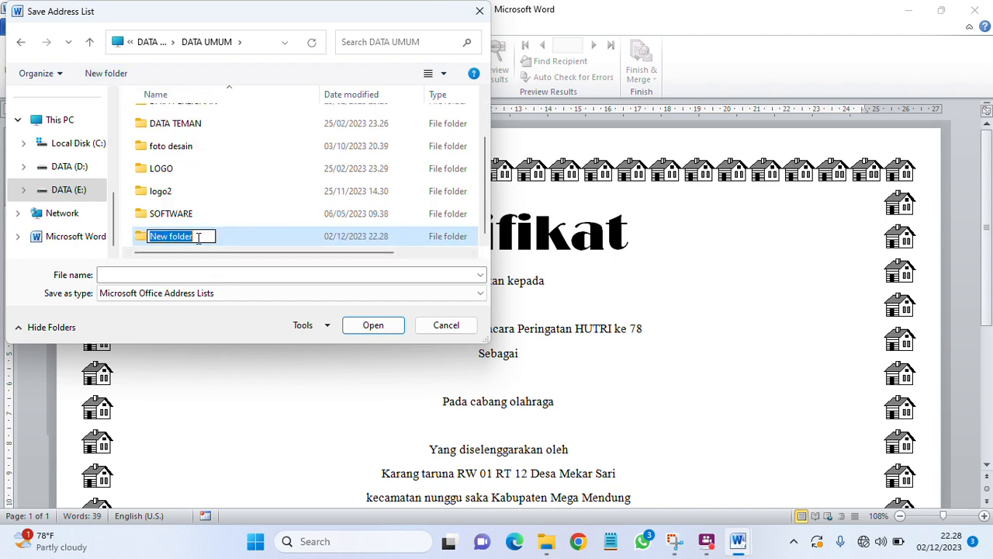
text(DATA)
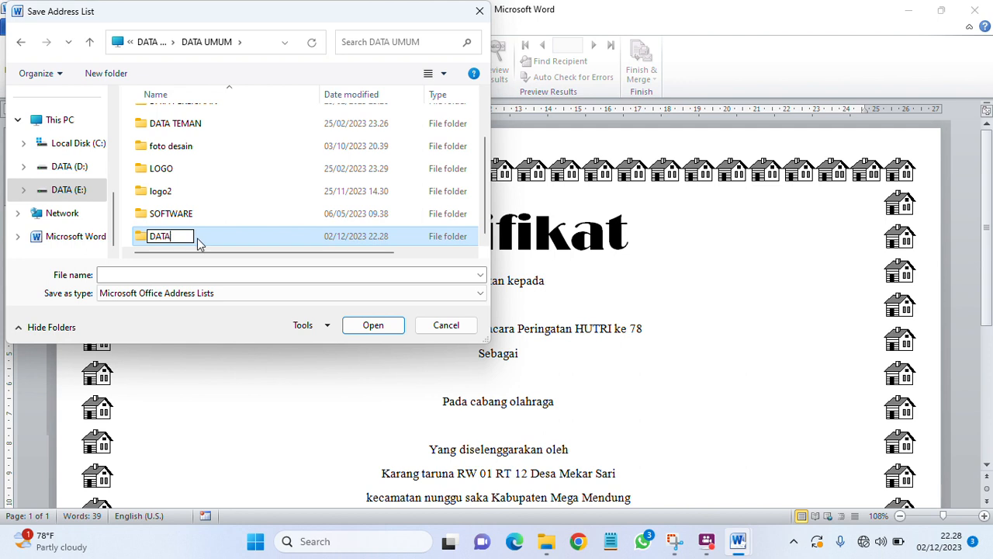
text( SER)
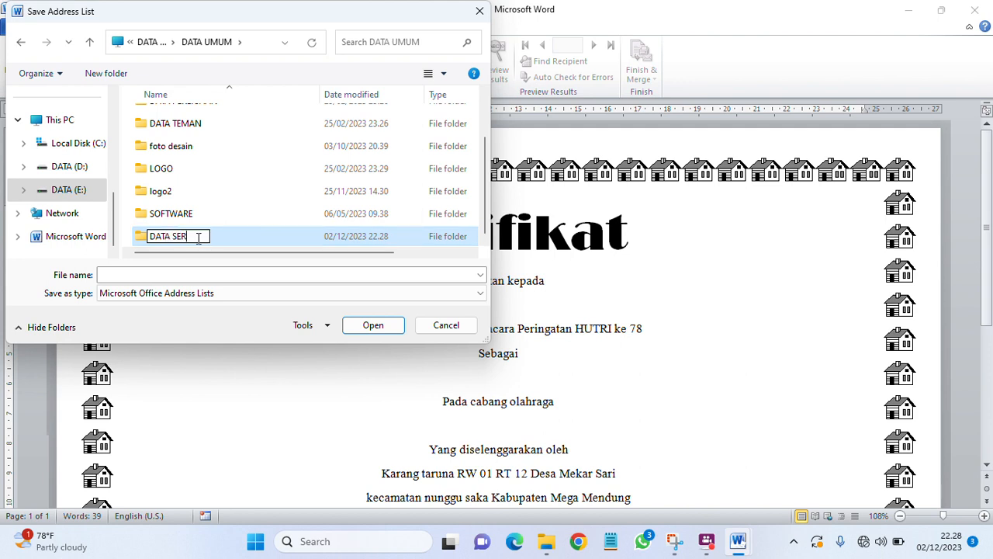
text(TIFIKAT)
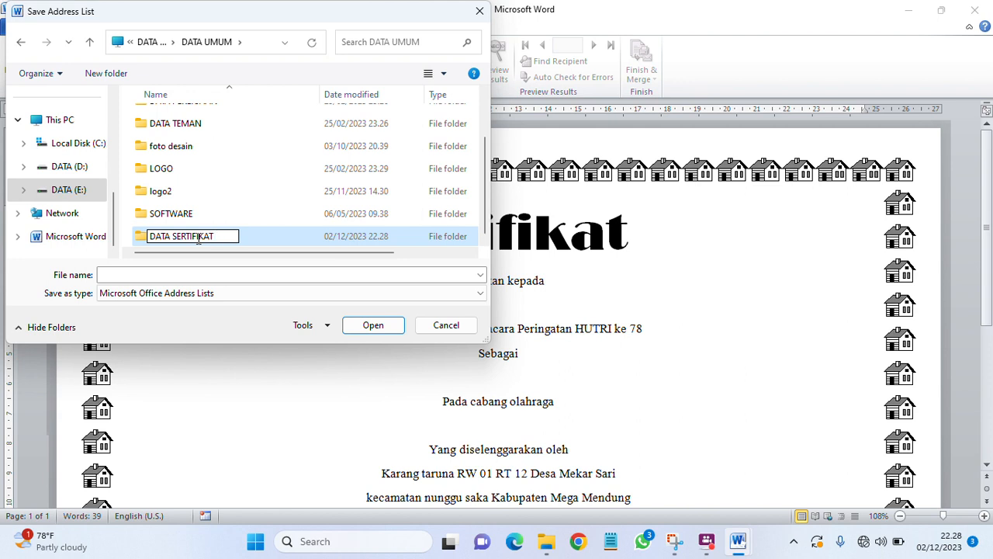
click(377, 325)
click(374, 325)
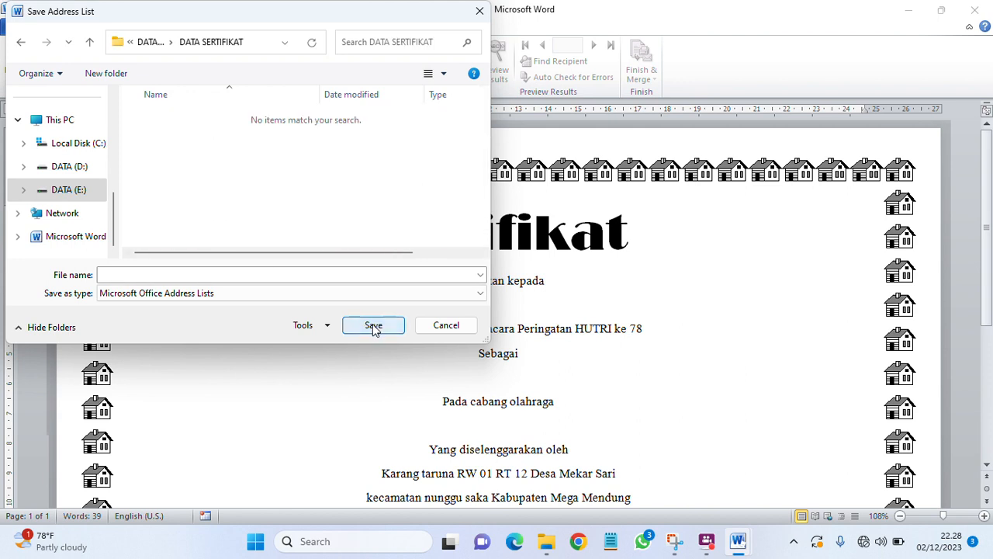
Step: Save the address list there as DATABASE SERTIFIKAT
click(199, 276)
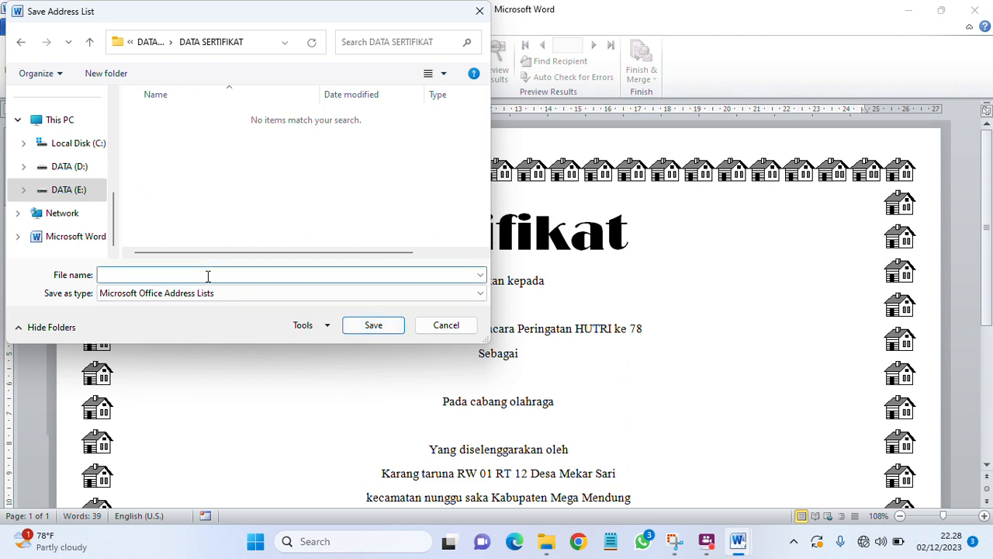
text(DATABASE SERTIFIKAT)
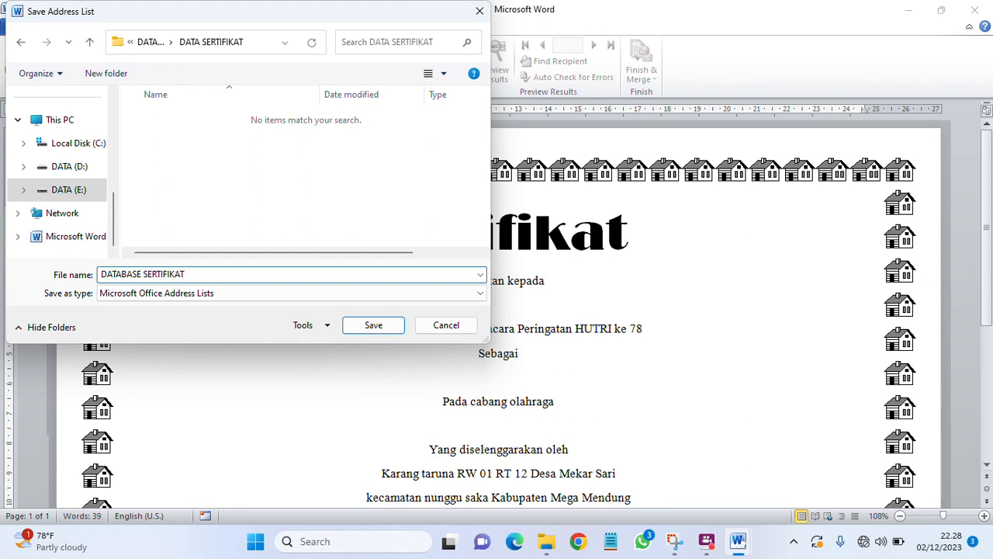
click(373, 330)
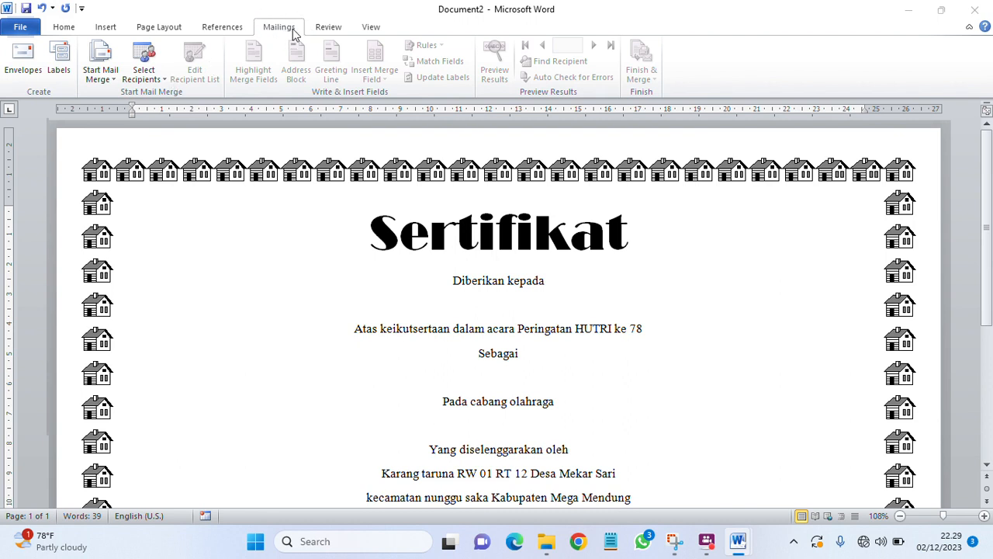
Step: Launch the Step by Step Mail Merge Wizard and advance it to selecting recipients
click(111, 78)
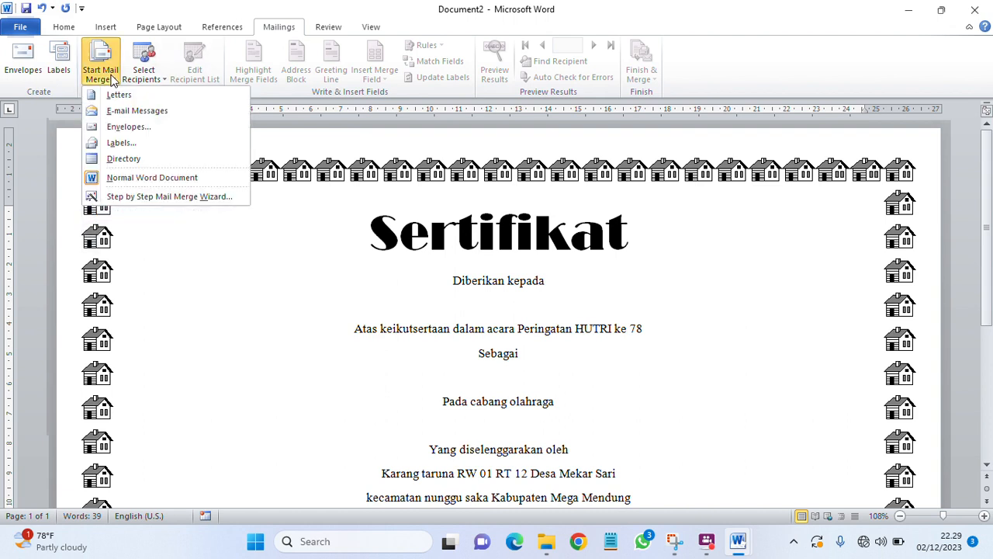
click(187, 202)
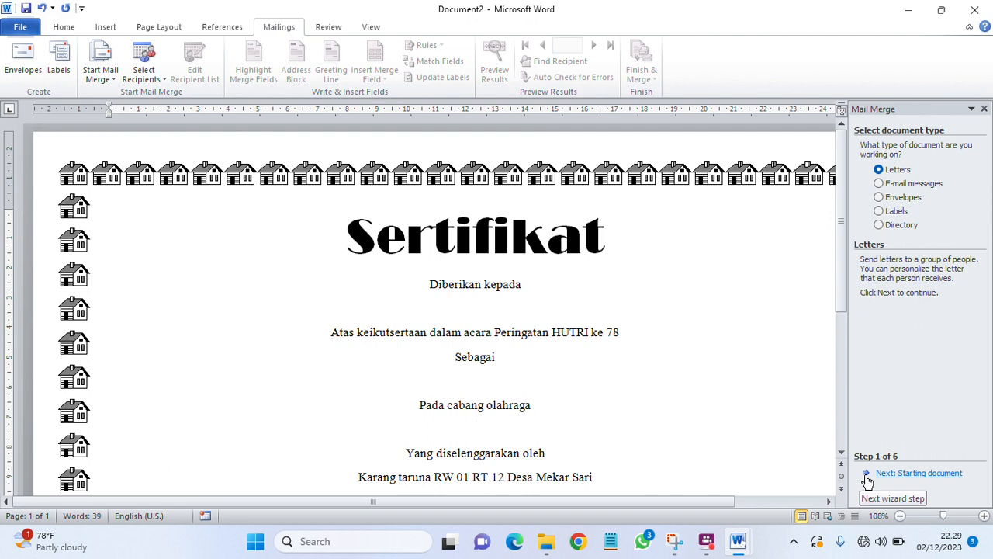
click(867, 476)
click(868, 476)
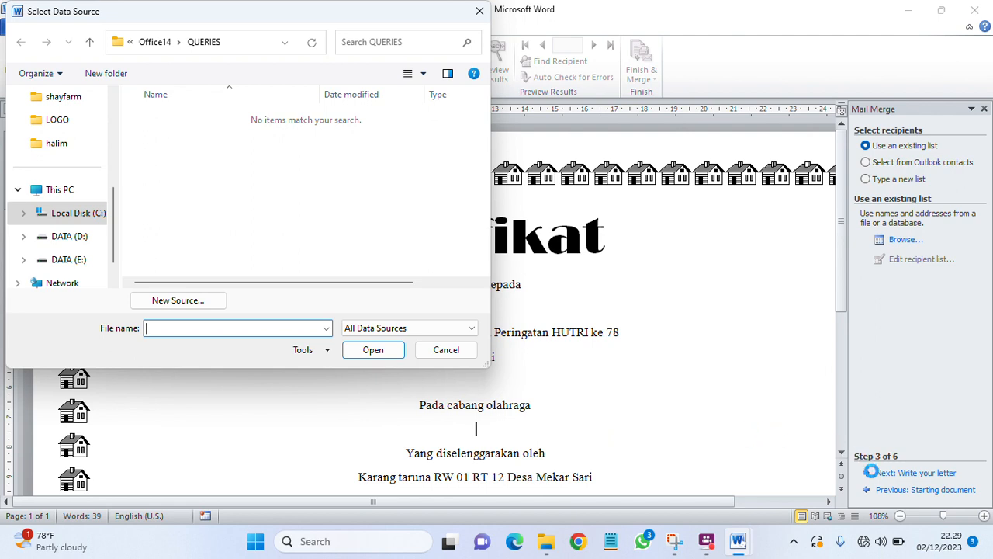
Step: Load DATABASE SERTIFIKAT from DATA (E:) > DATA UMUM > DATA SERTIFIKAT, keeping all six recipients
click(101, 261)
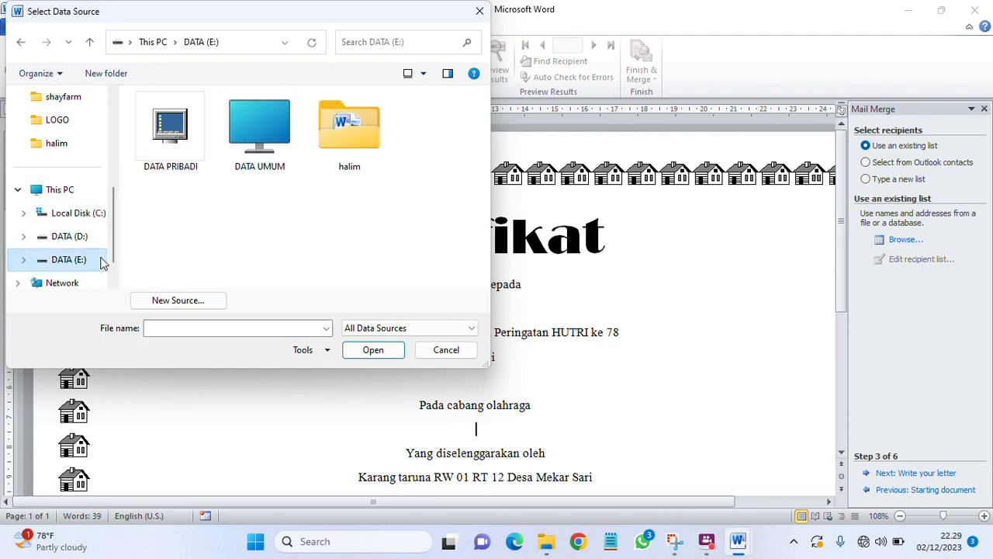
double_click(284, 121)
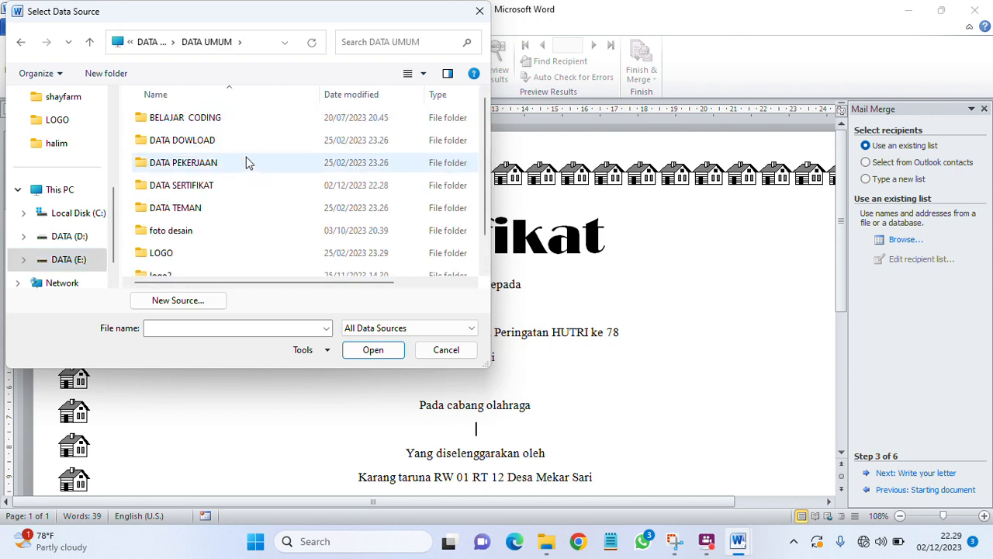
scroll(211, 225, down, 1)
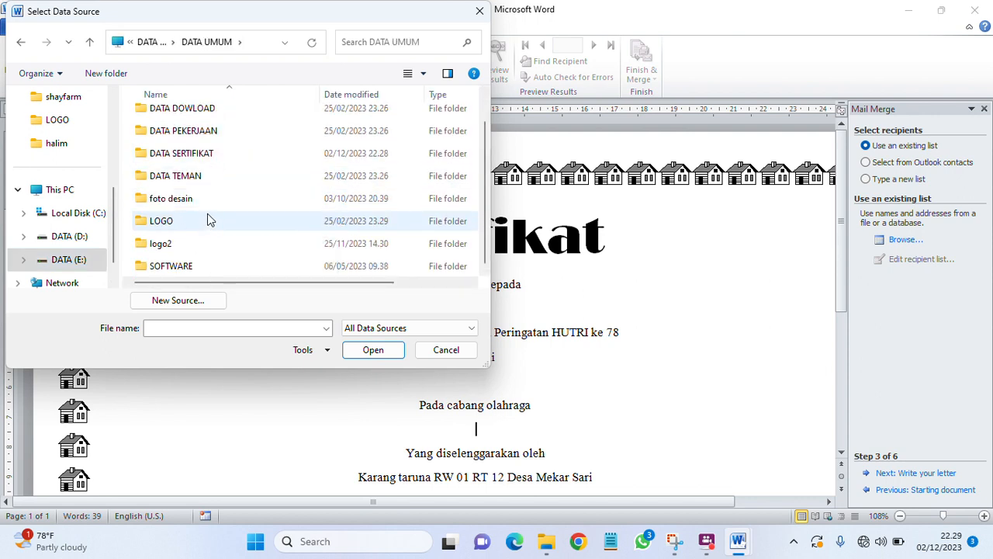
scroll(204, 208, up, 1)
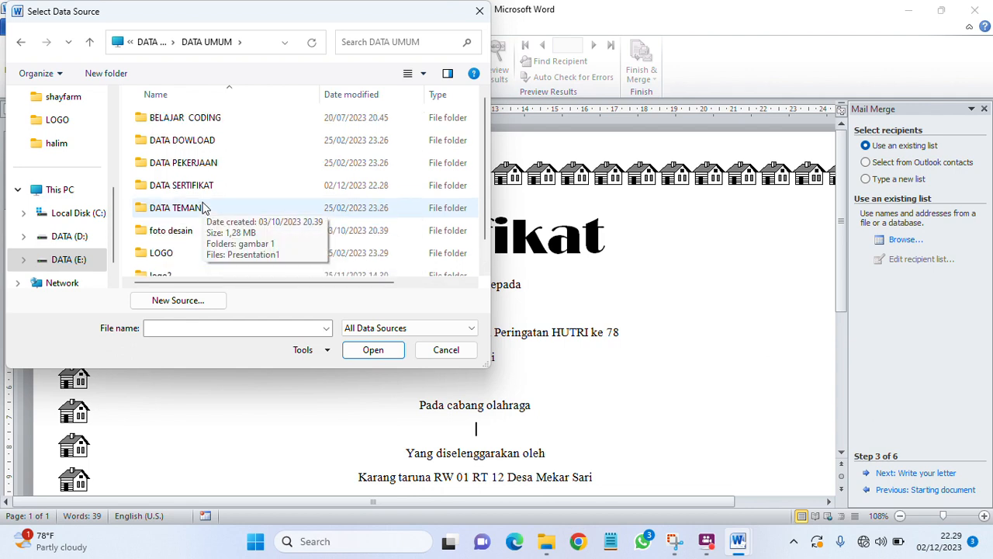
double_click(204, 185)
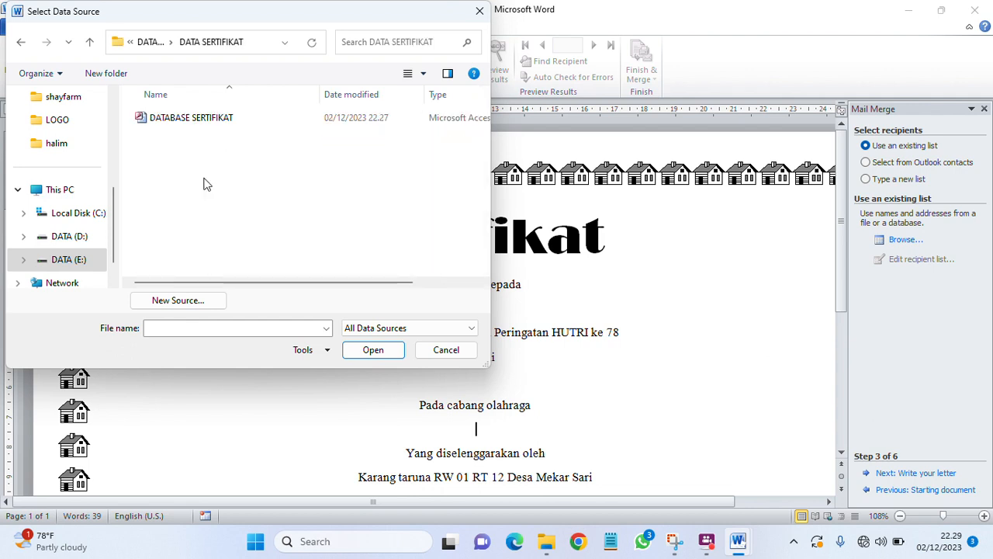
click(250, 118)
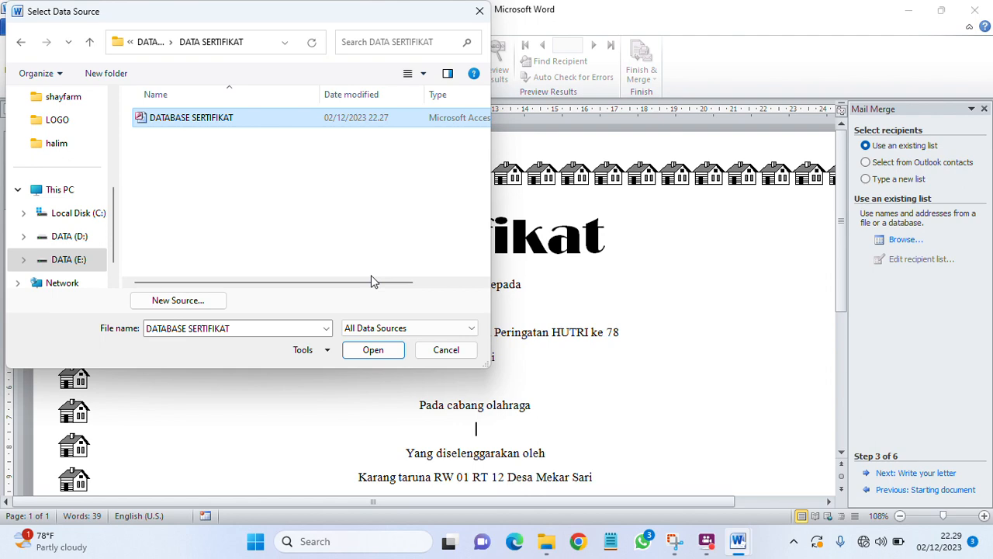
click(399, 353)
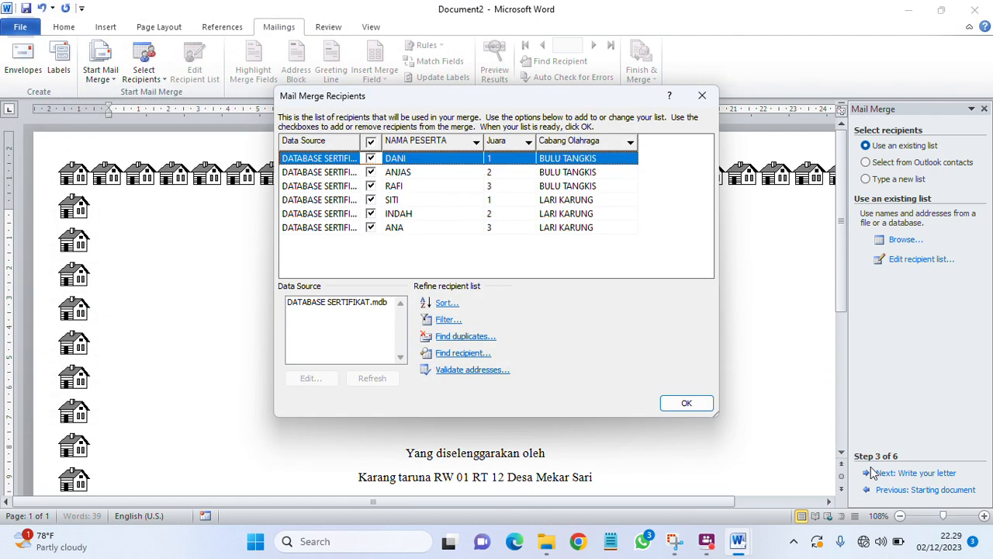
click(686, 402)
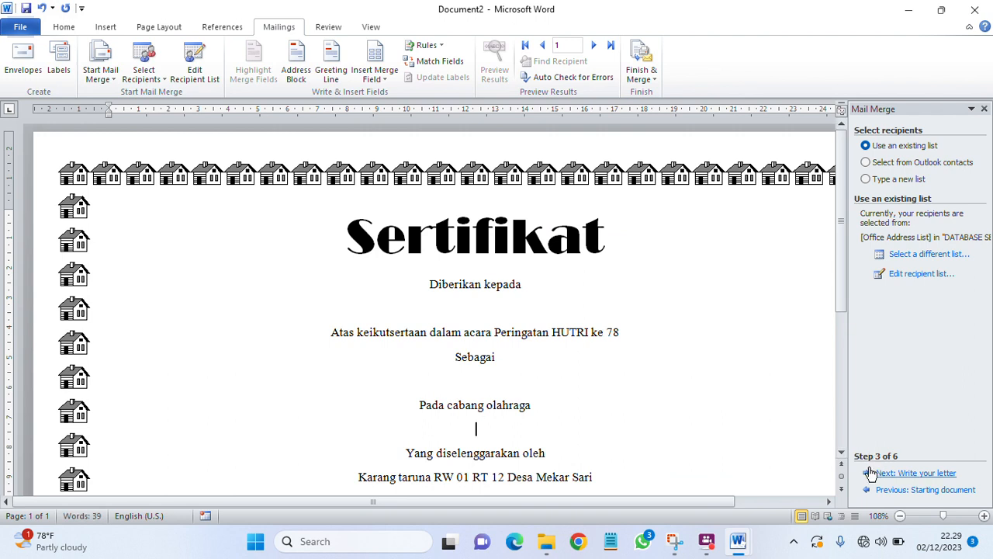
Step: Advance the mail merge wizard to step 6, Complete the merge
click(869, 474)
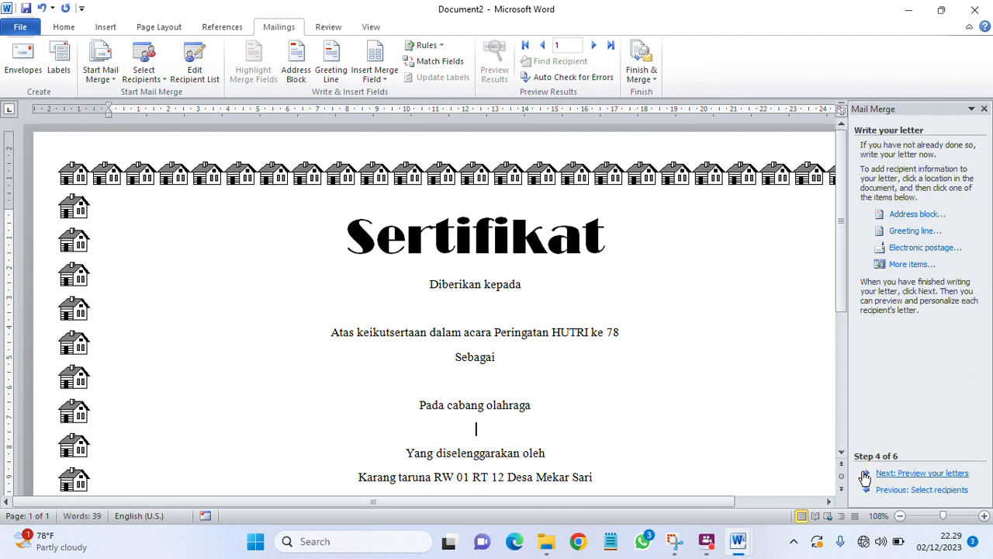
click(866, 474)
click(865, 474)
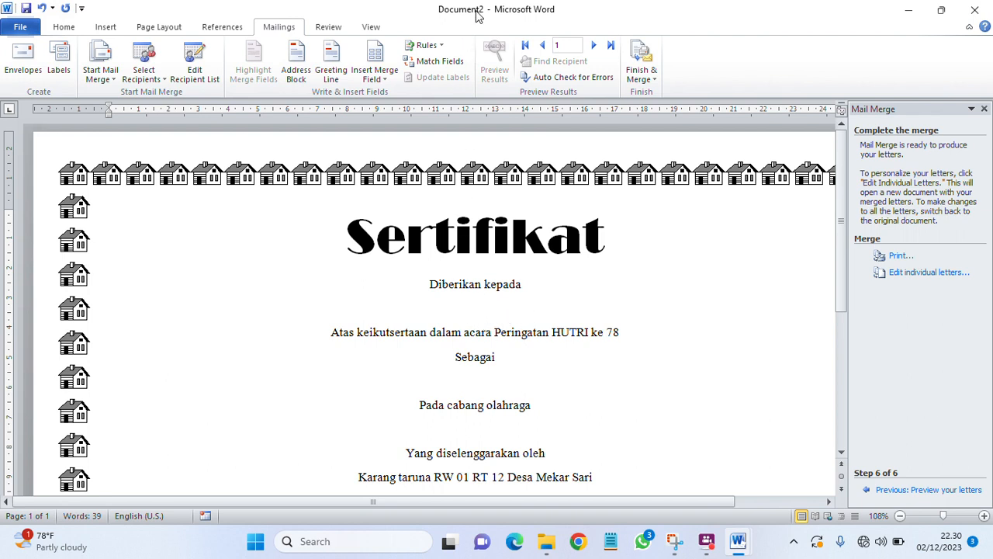
key(super+shift+s)
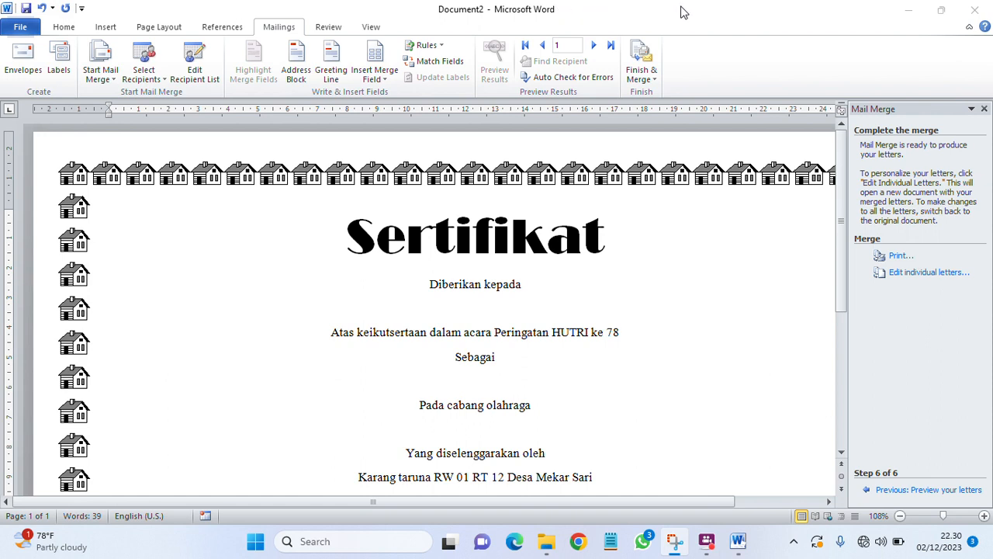
Step: Insert the NAMA_PESERTA, Juara and Cabang_Olahraga fields under their certificate lines
click(385, 82)
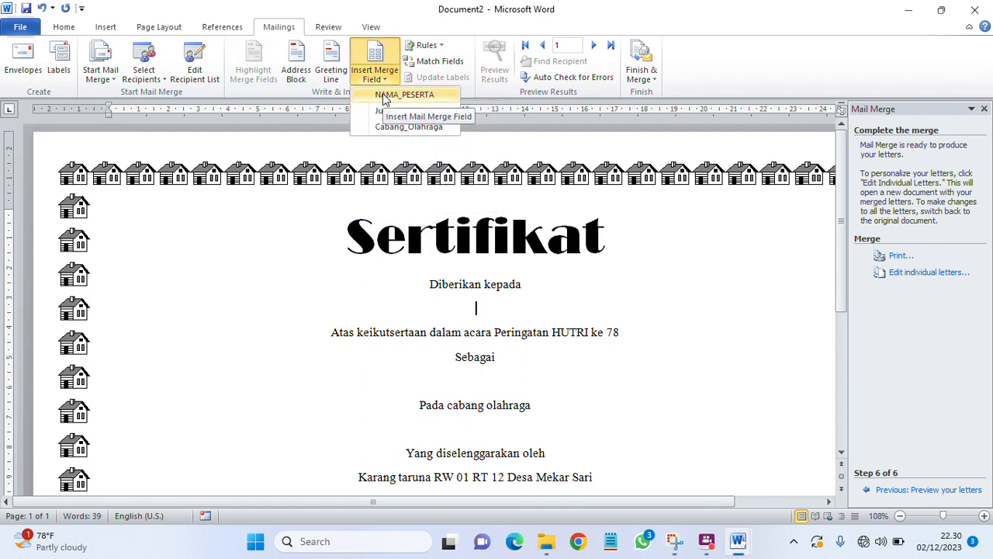
click(384, 96)
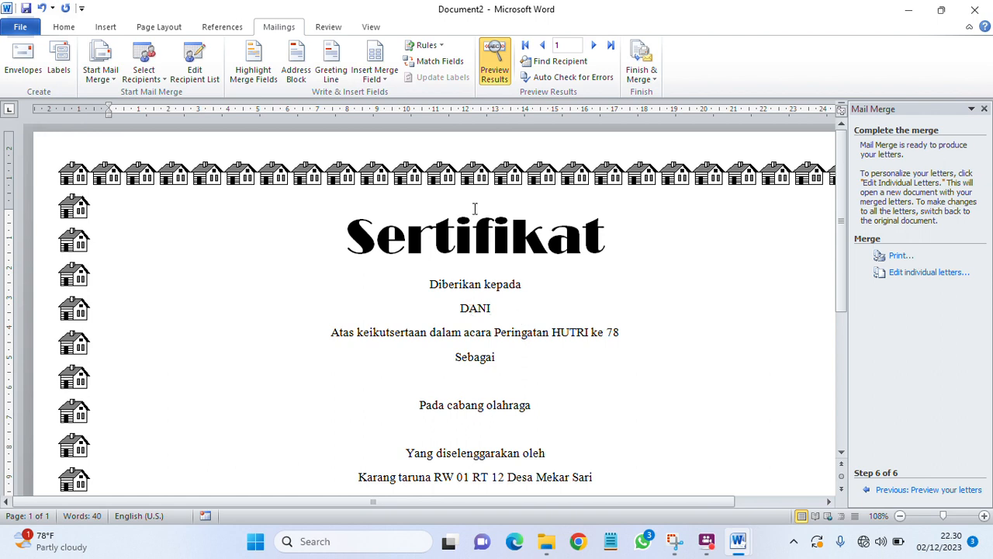
click(497, 66)
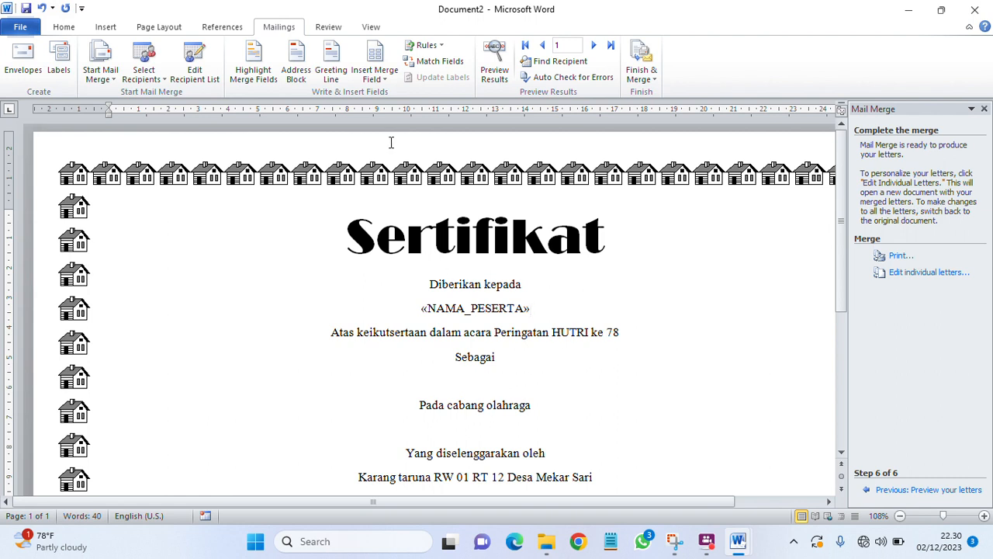
click(384, 80)
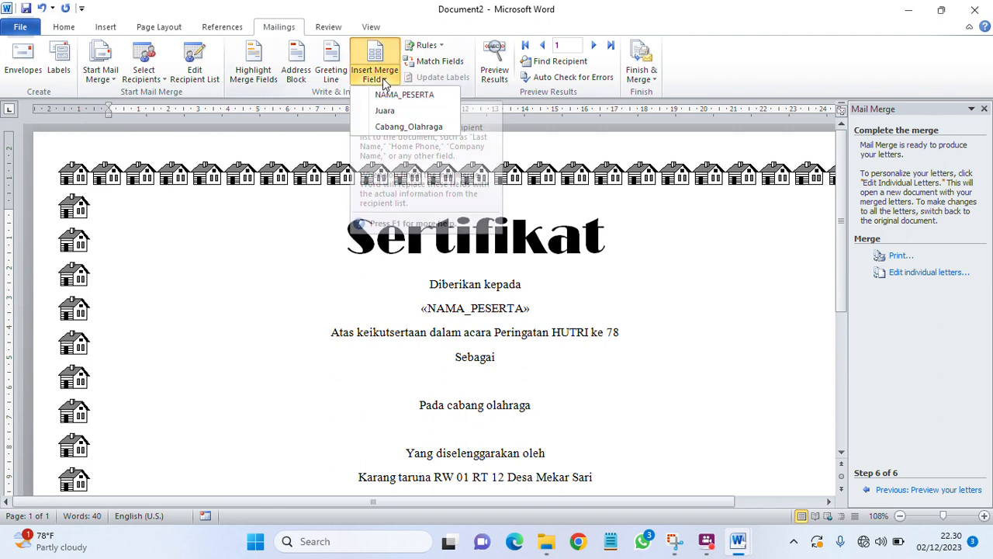
click(388, 110)
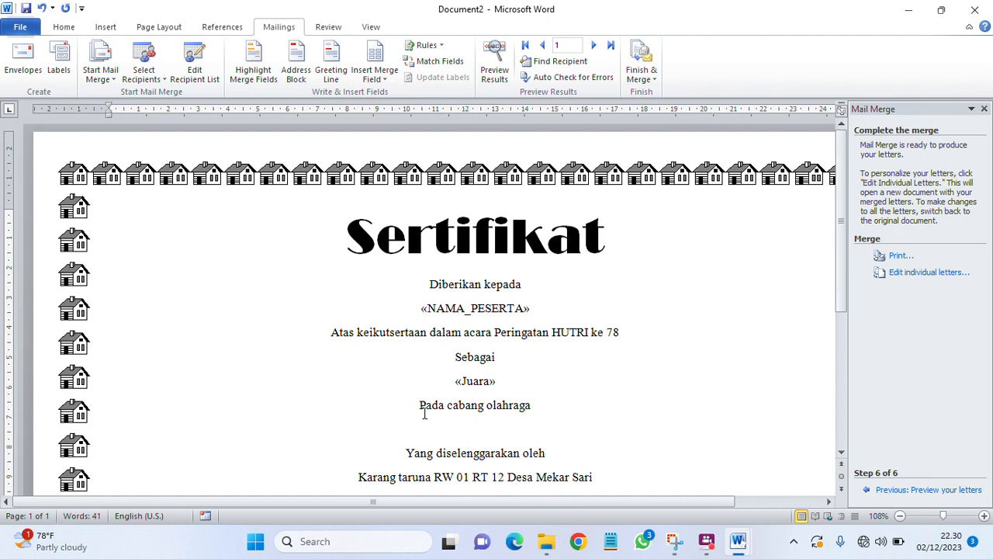
click(380, 81)
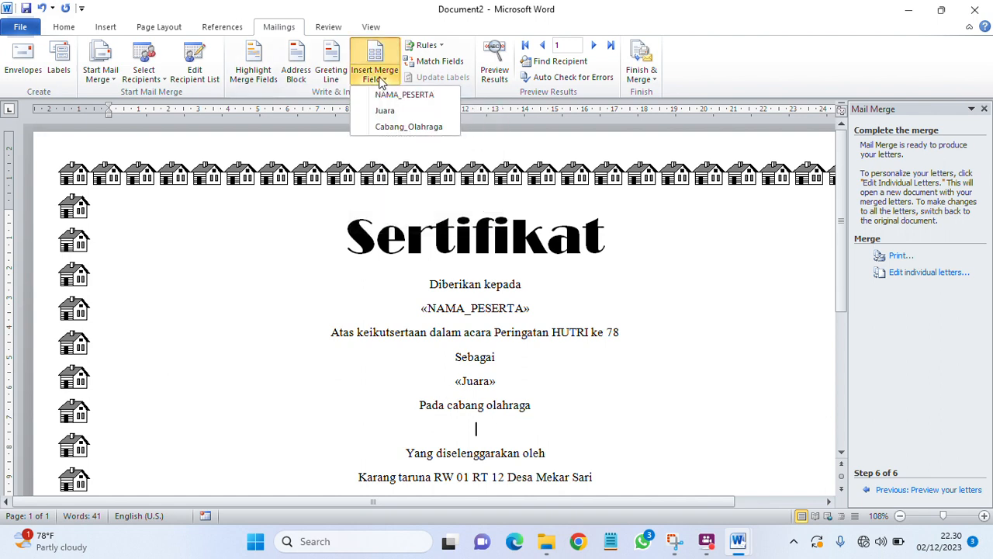
click(388, 126)
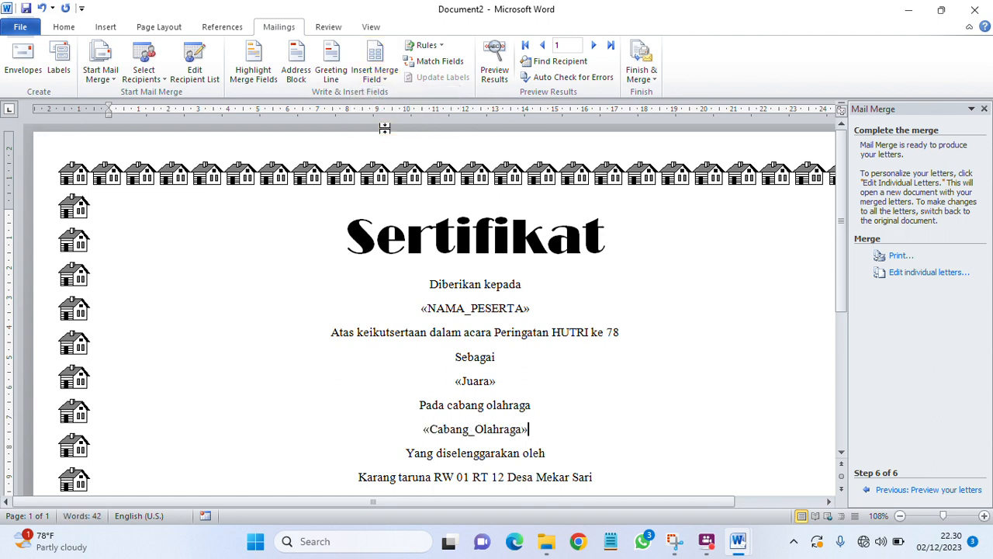
Step: Preview results and go to record 6, showing rank 3 and LARI KARUNG
click(495, 68)
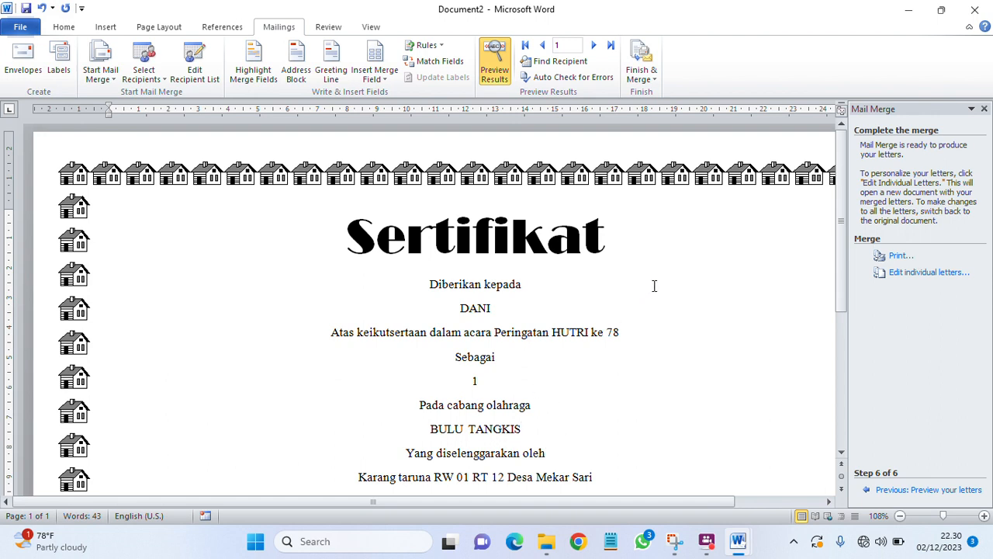
click(595, 50)
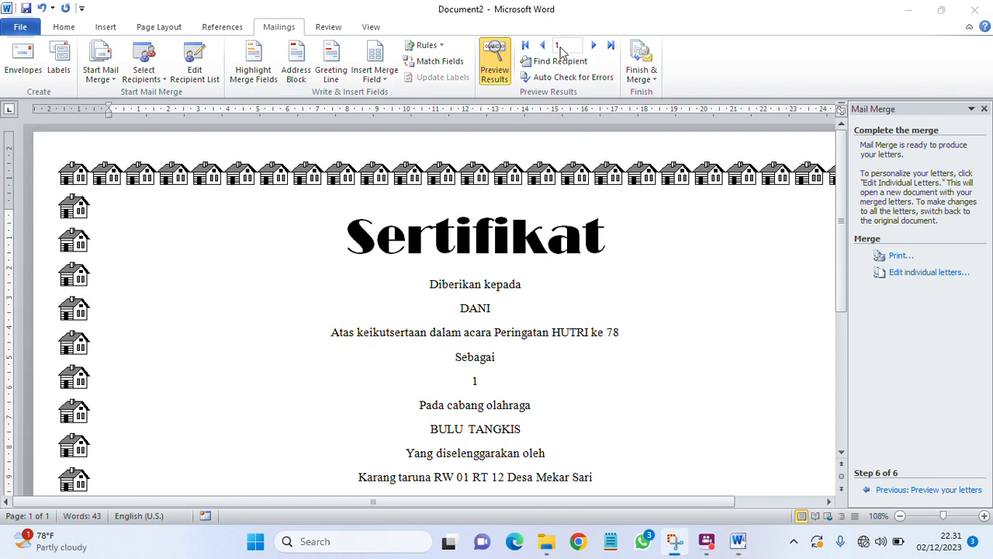
click(611, 45)
click(611, 46)
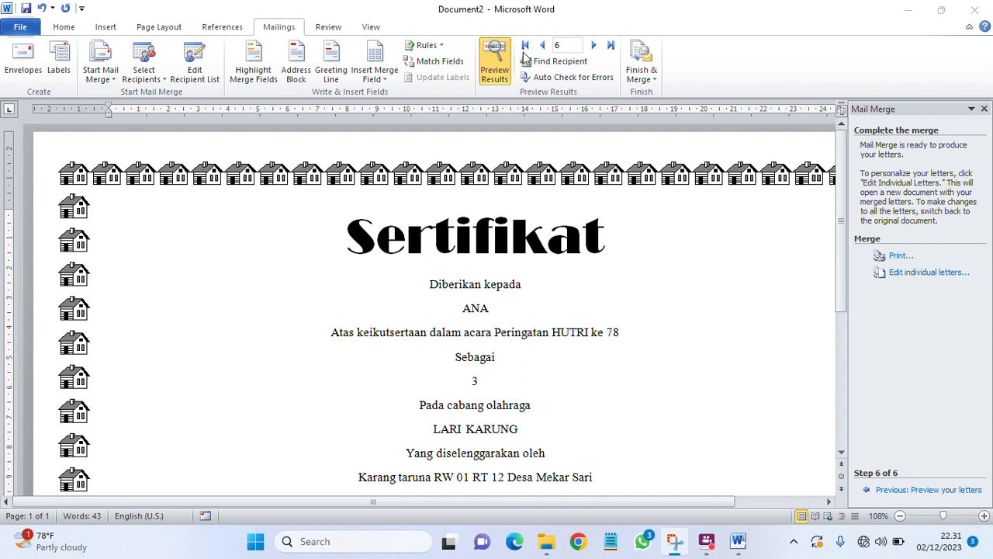
click(611, 48)
scroll(569, 133, down, 3)
scroll(570, 133, up, 3)
scroll(512, 314, down, 5)
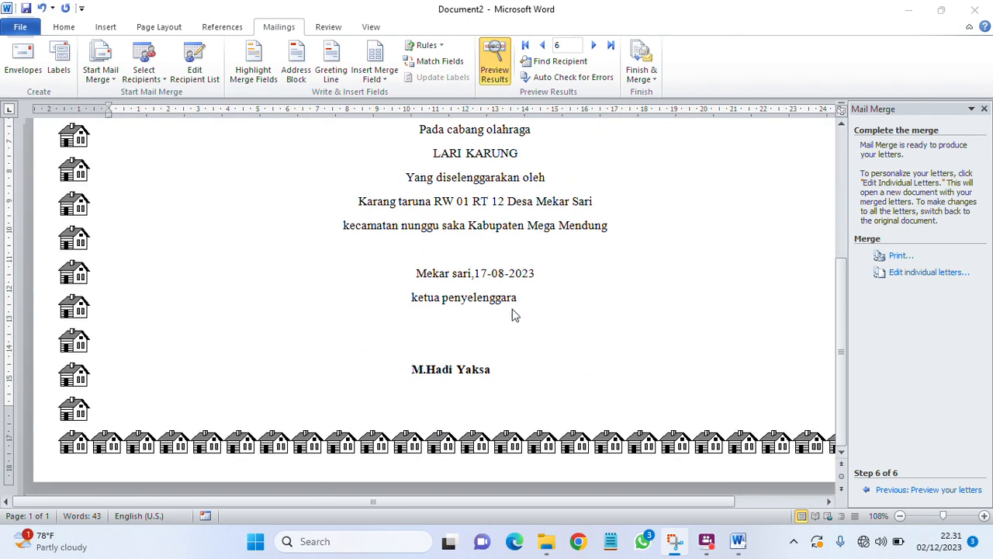
scroll(512, 311, up, 4)
scroll(512, 307, up, 1)
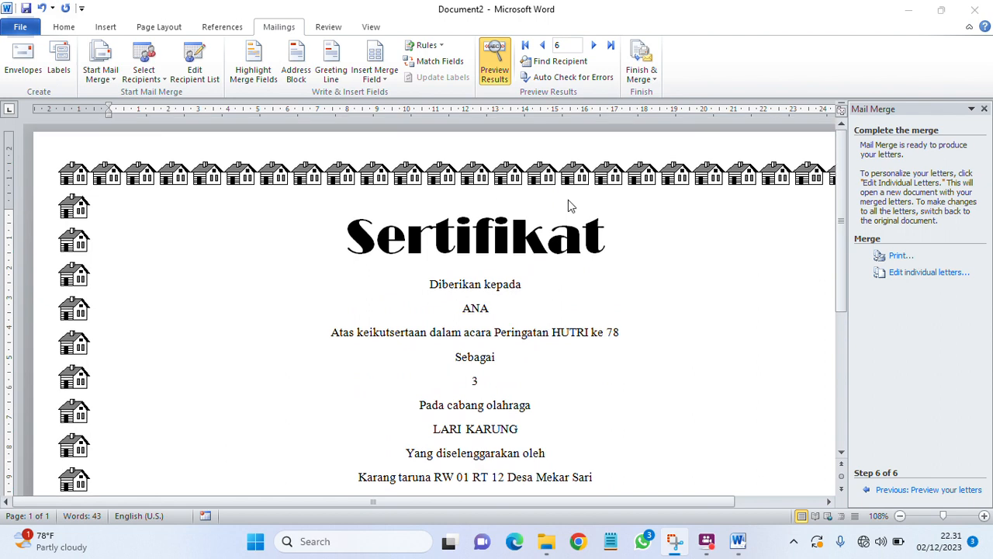
Step: Close the Mail Merge task pane and scroll through the full-width certificate preview
click(983, 112)
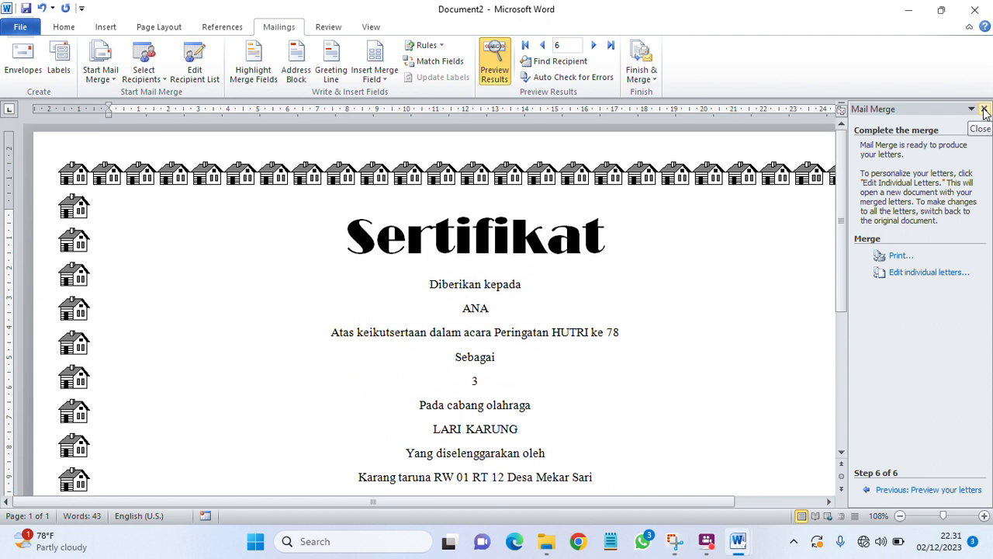
click(984, 111)
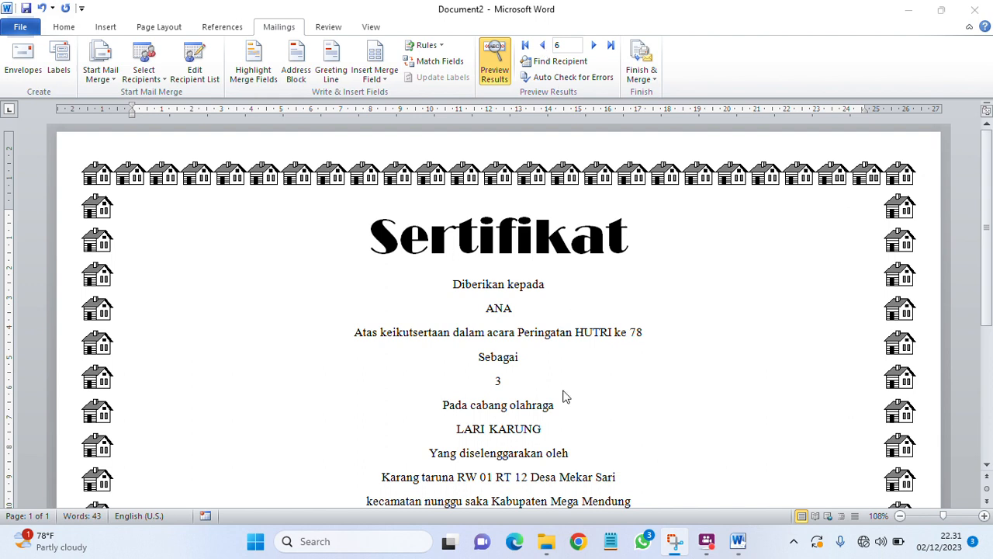
scroll(545, 428, down, 1)
scroll(545, 402, up, 1)
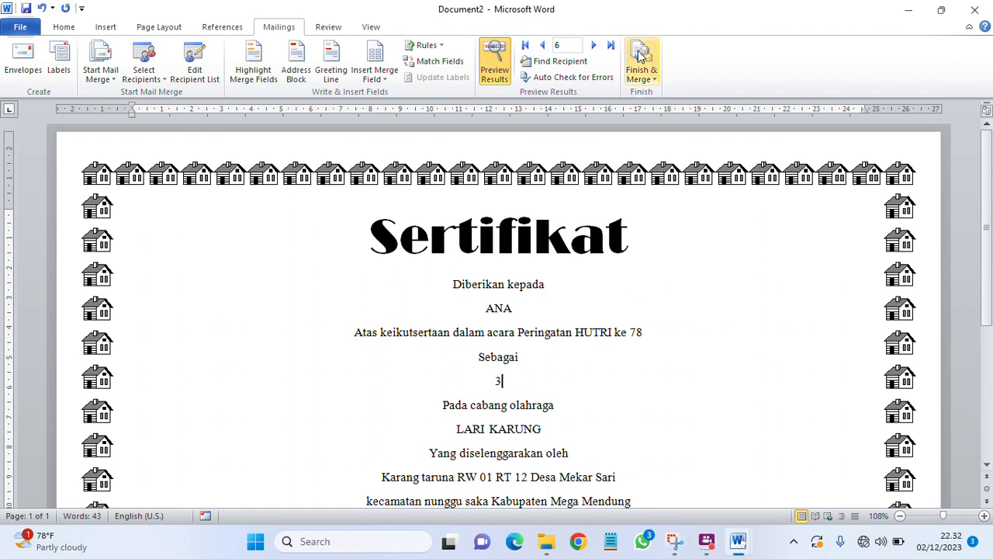
scroll(563, 396, down, 3)
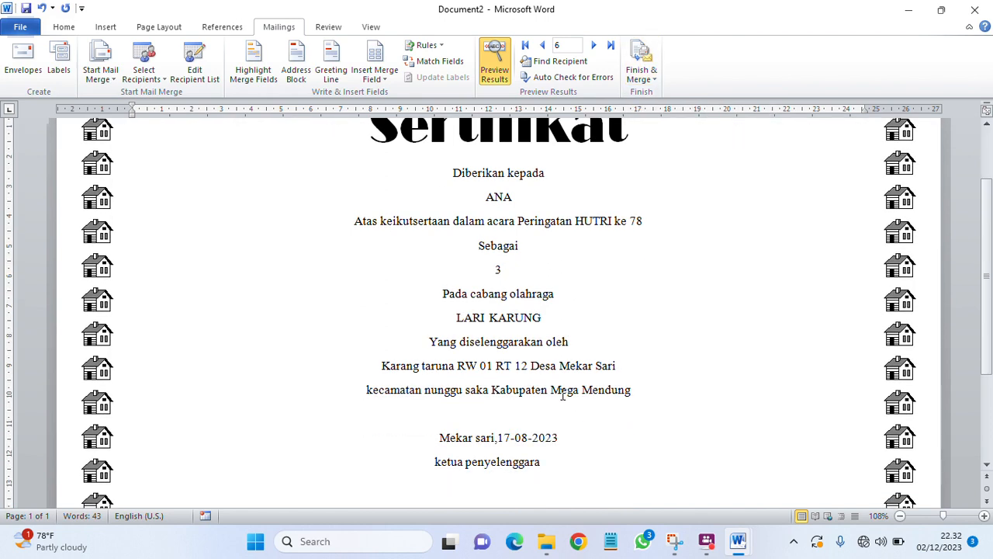
scroll(563, 396, up, 3)
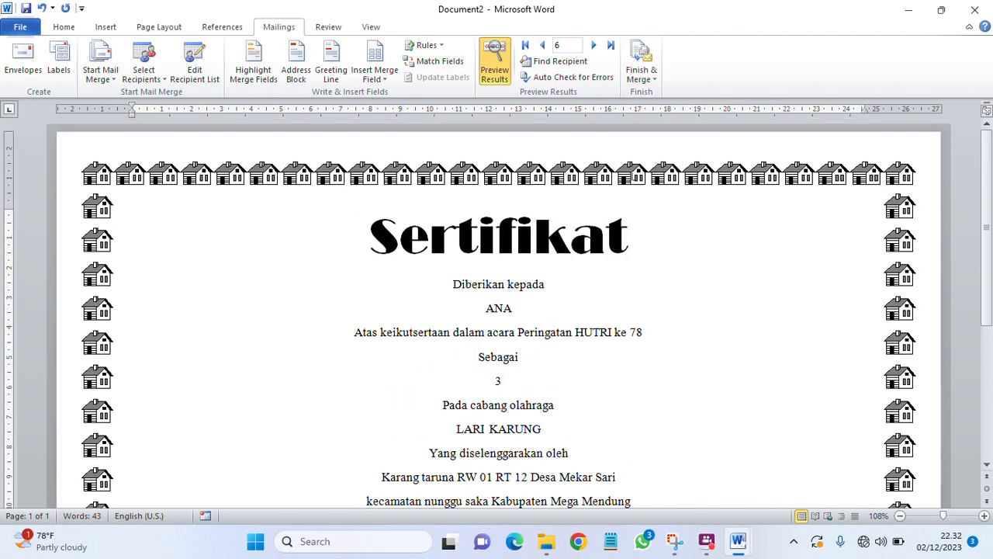
Step: Switch between the Home and Mailings ribbons and recheck the record 6 preview
click(545, 50)
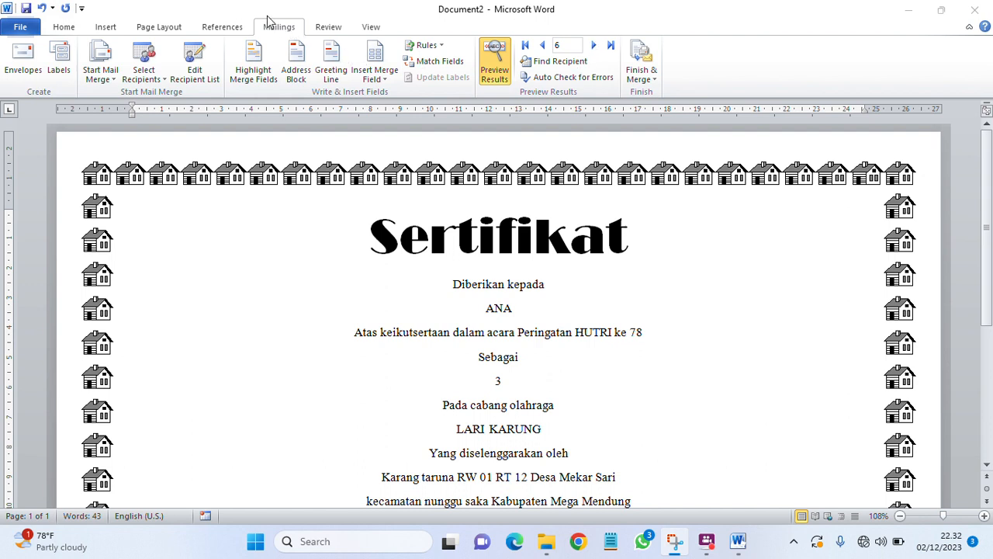
click(68, 25)
click(67, 25)
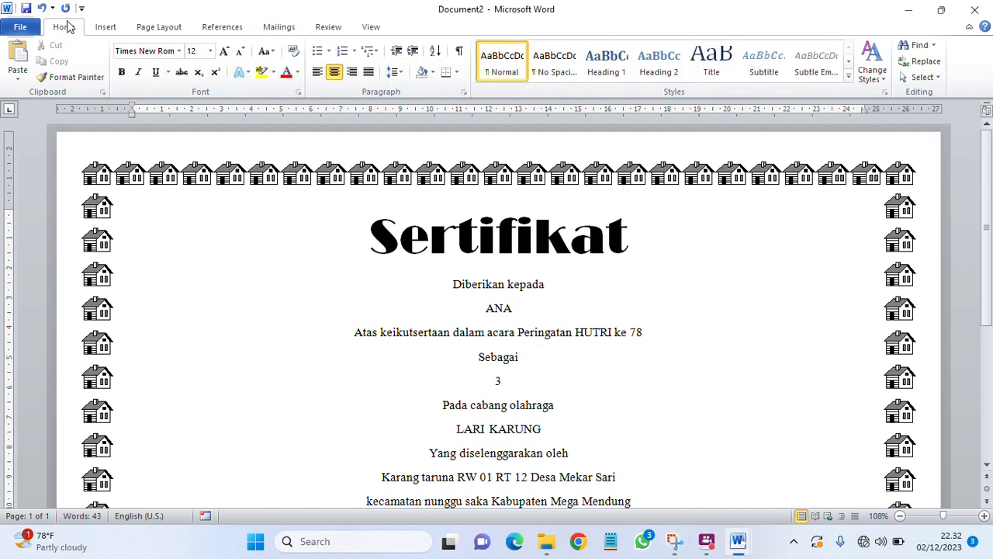
click(271, 30)
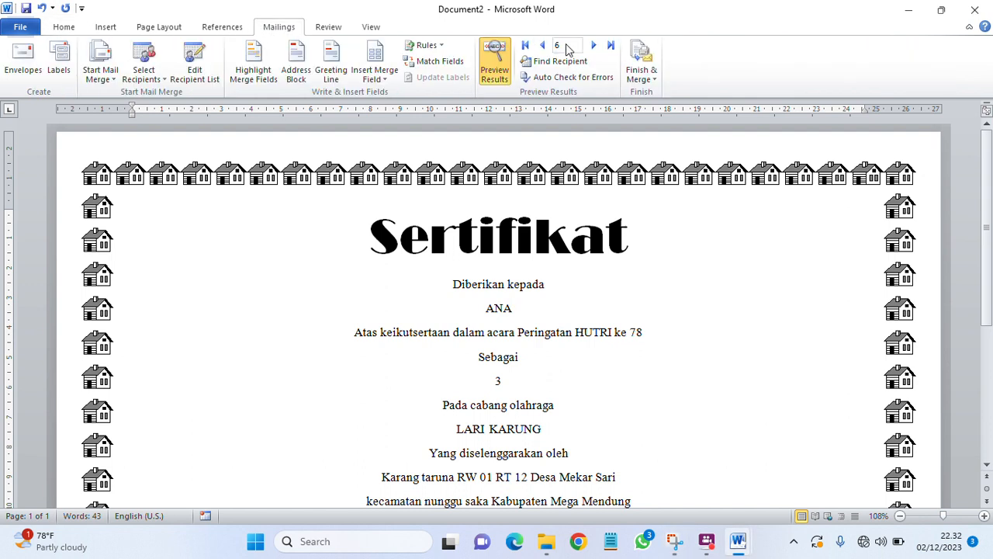
click(609, 51)
click(611, 51)
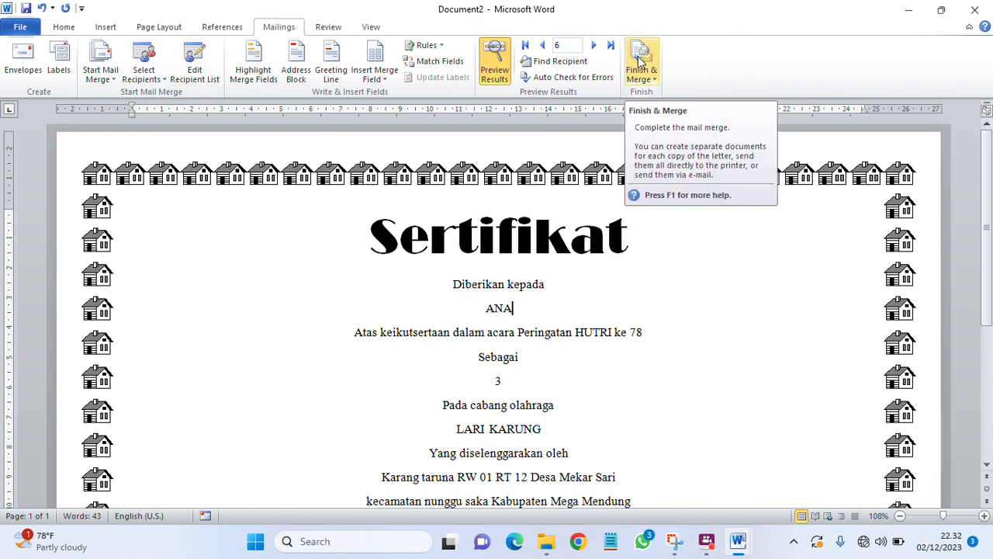
scroll(664, 303, down, 3)
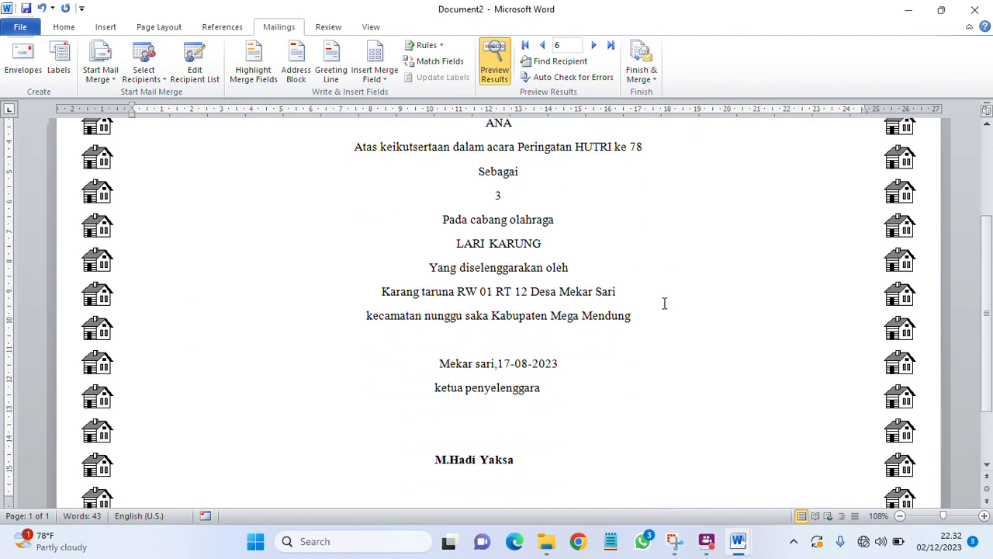
scroll(664, 302, up, 3)
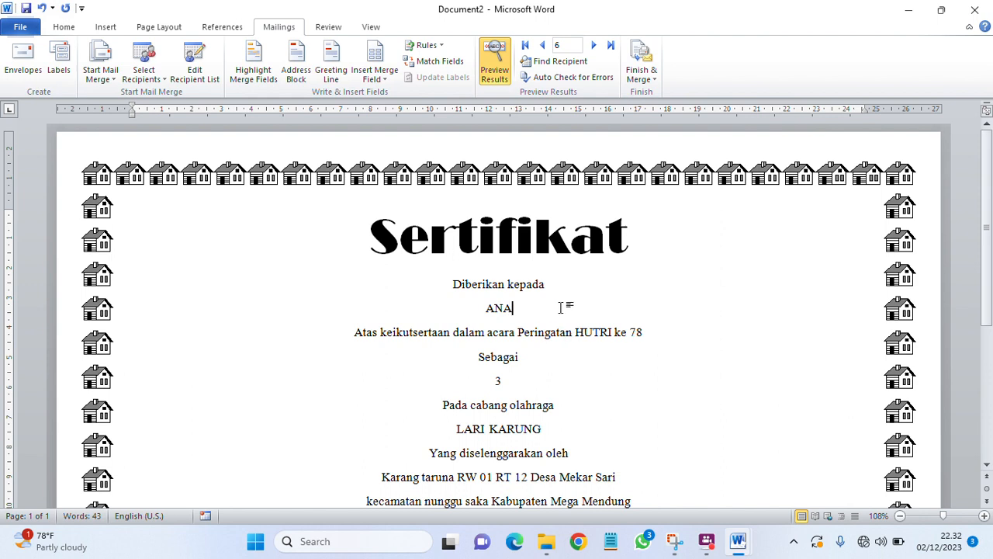
Step: Finish the merge to individual documents, merging All records into a new document
click(647, 63)
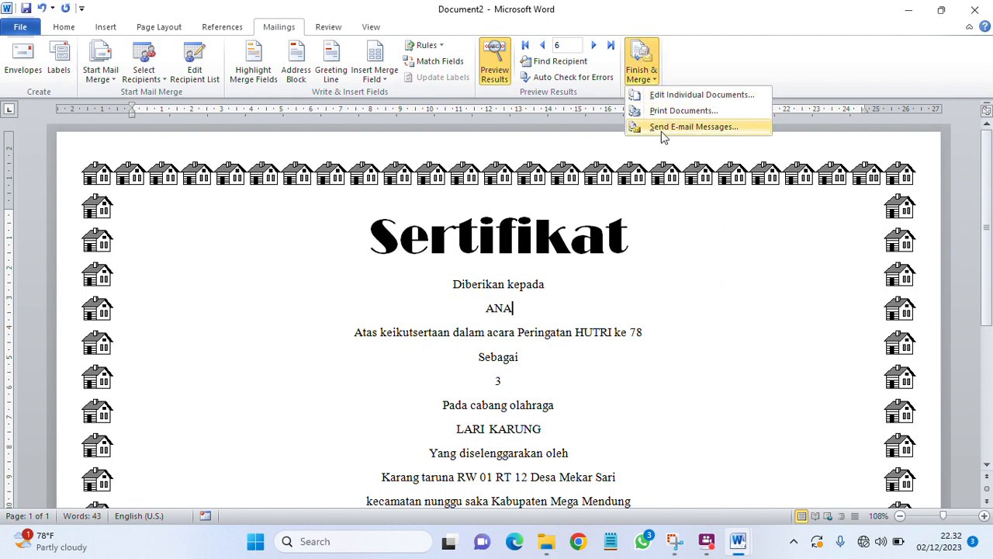
click(683, 94)
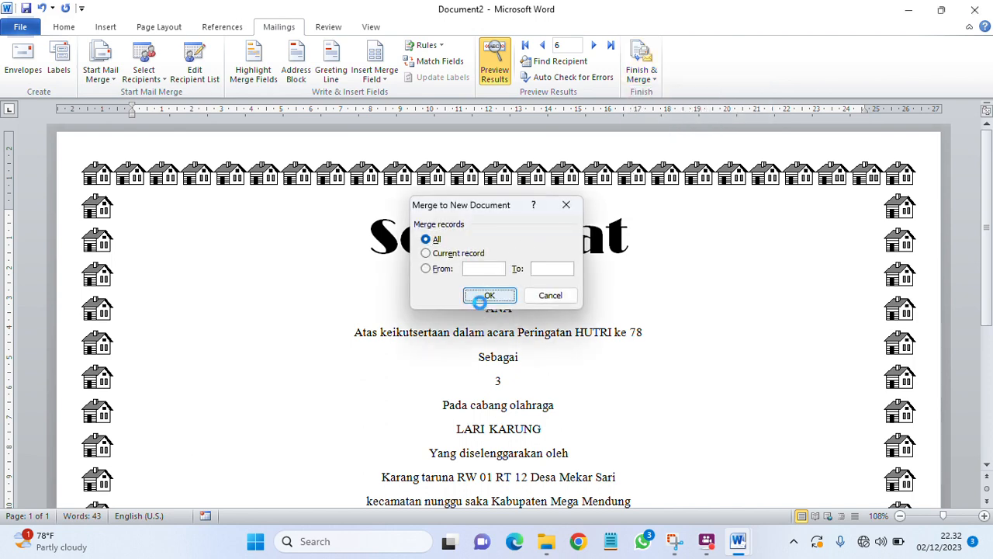
click(477, 296)
scroll(503, 296, down, 15)
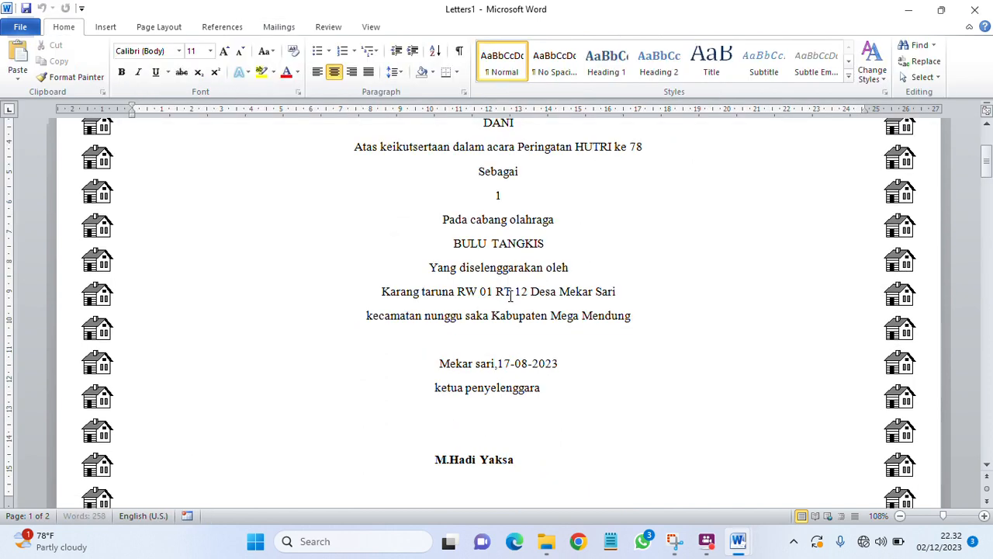
scroll(517, 292, down, 15)
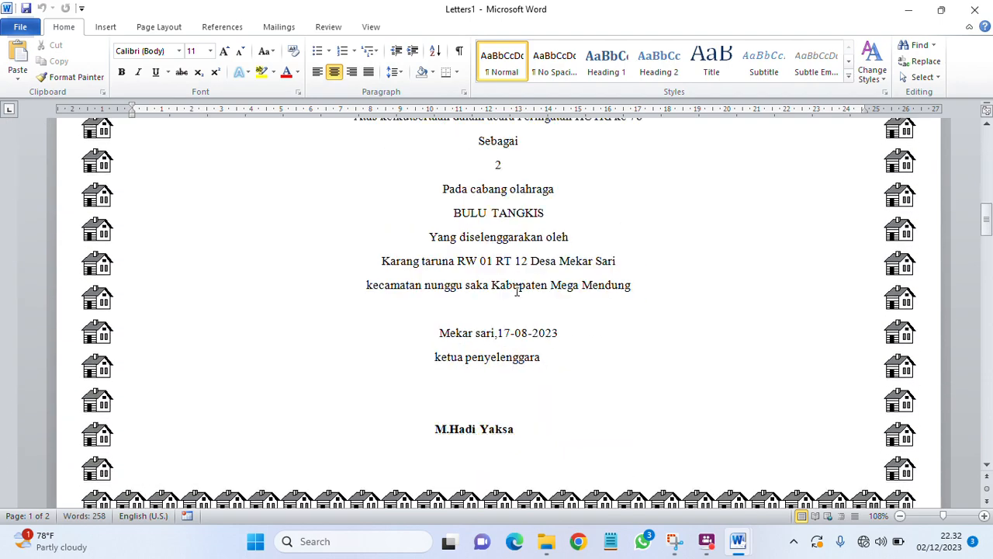
scroll(523, 275, down, 15)
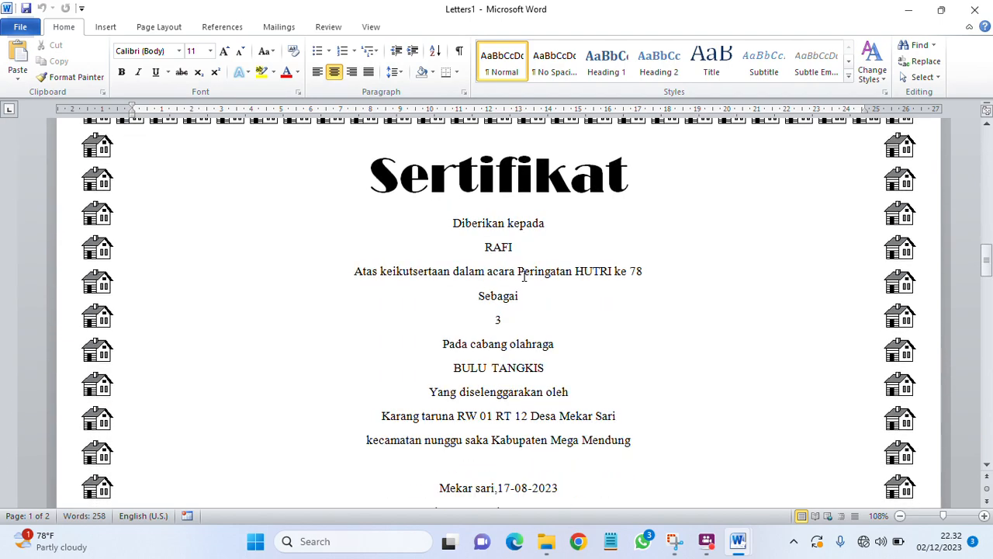
scroll(523, 276, down, 15)
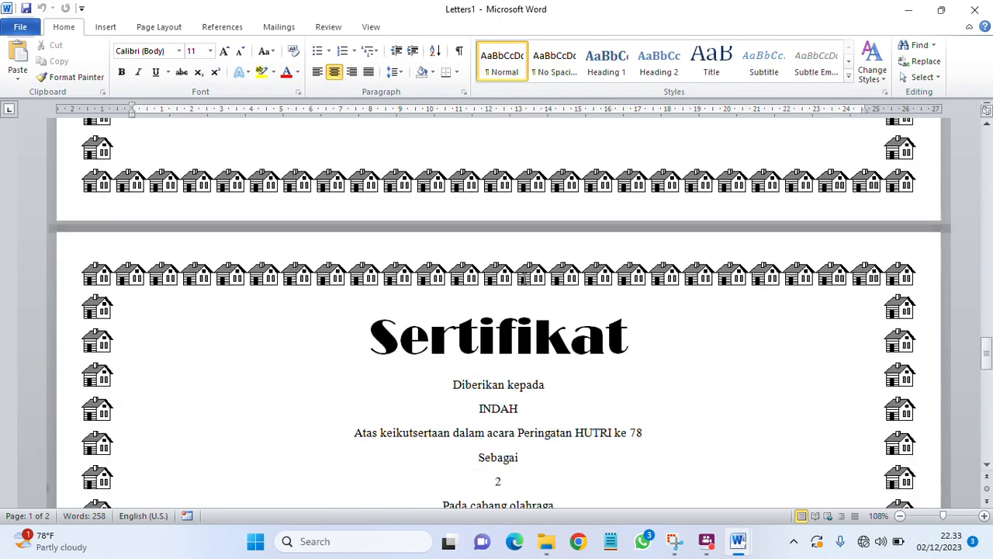
scroll(523, 278, down, 3)
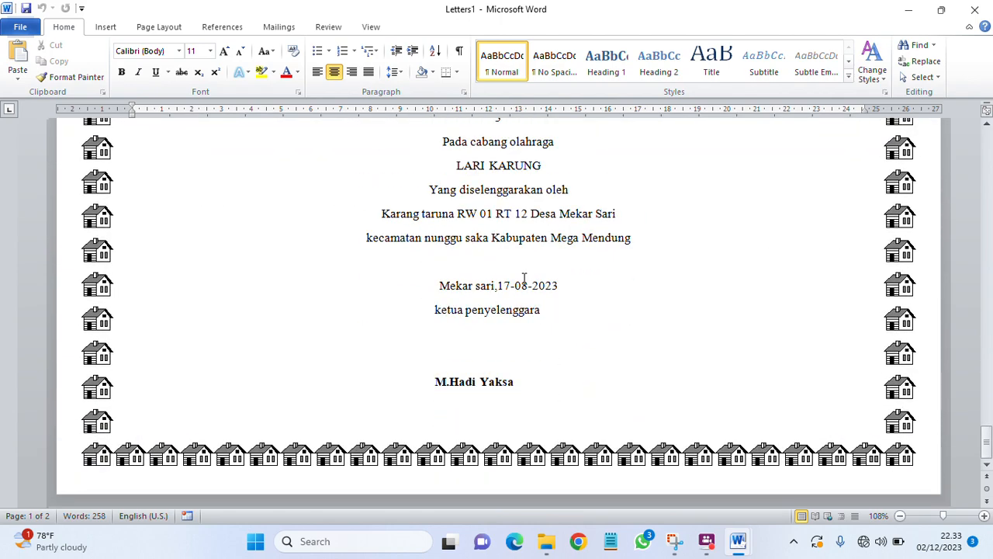
scroll(524, 277, up, 5)
scroll(523, 278, down, 9)
scroll(524, 277, up, 20)
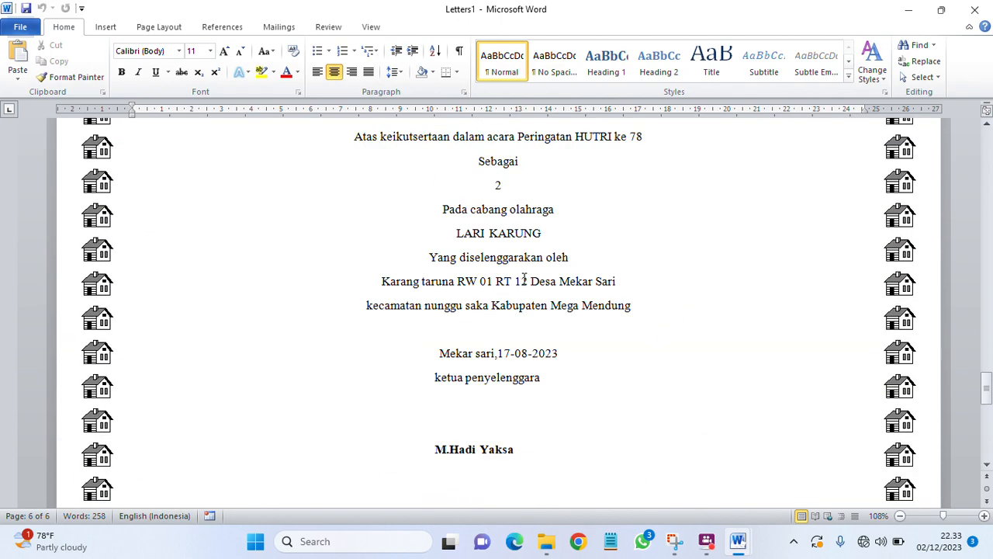
scroll(524, 278, up, 3)
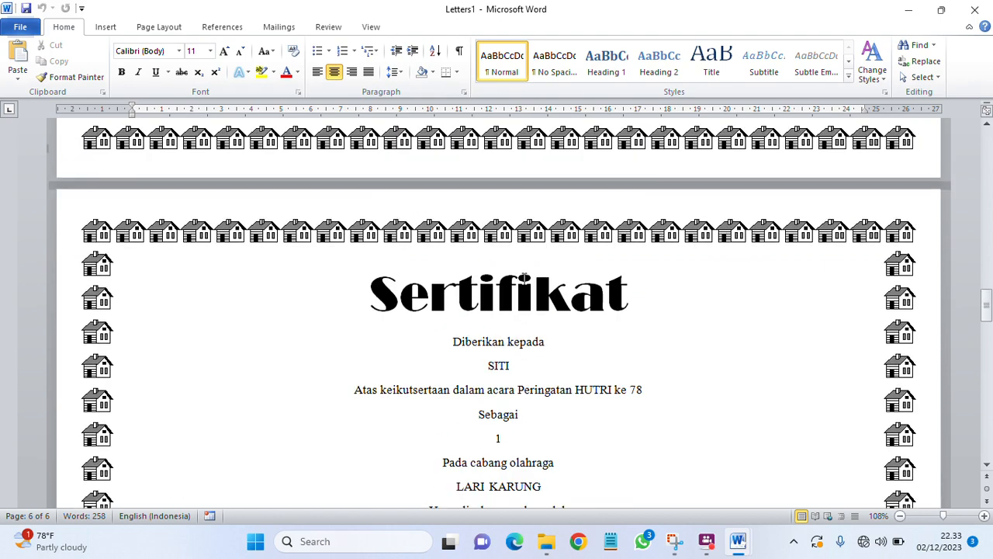
scroll(524, 277, down, 12)
scroll(524, 277, up, 3)
scroll(524, 278, up, 12)
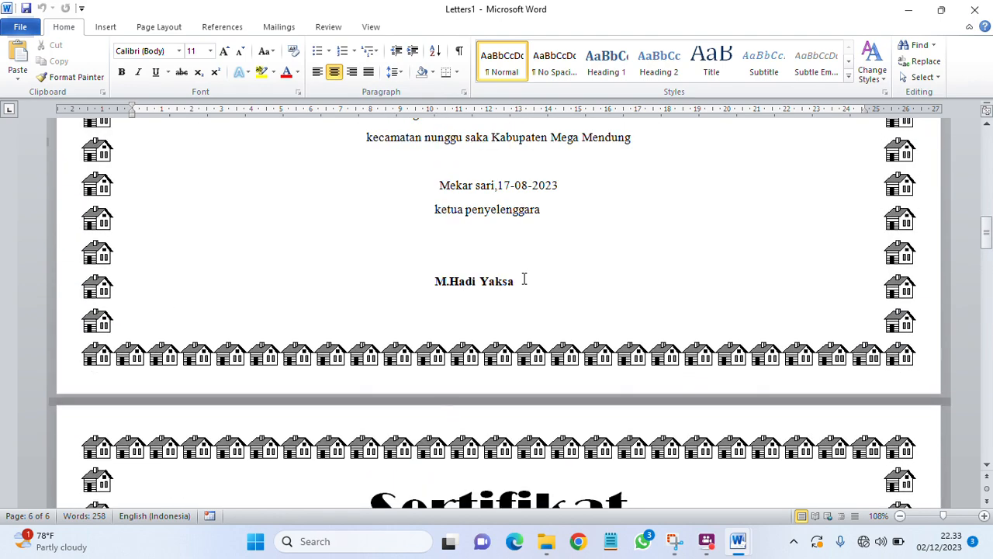
scroll(524, 278, up, 6)
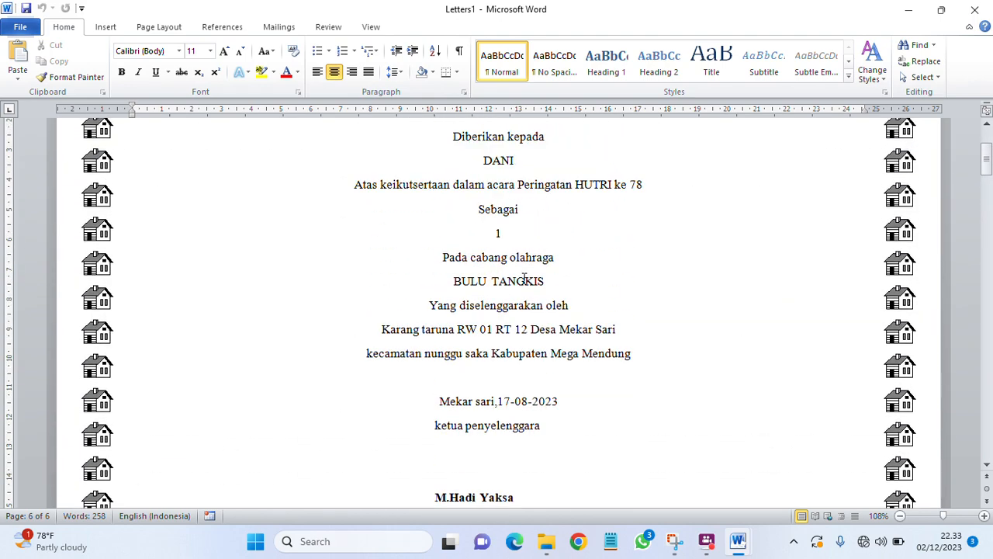
scroll(523, 277, down, 15)
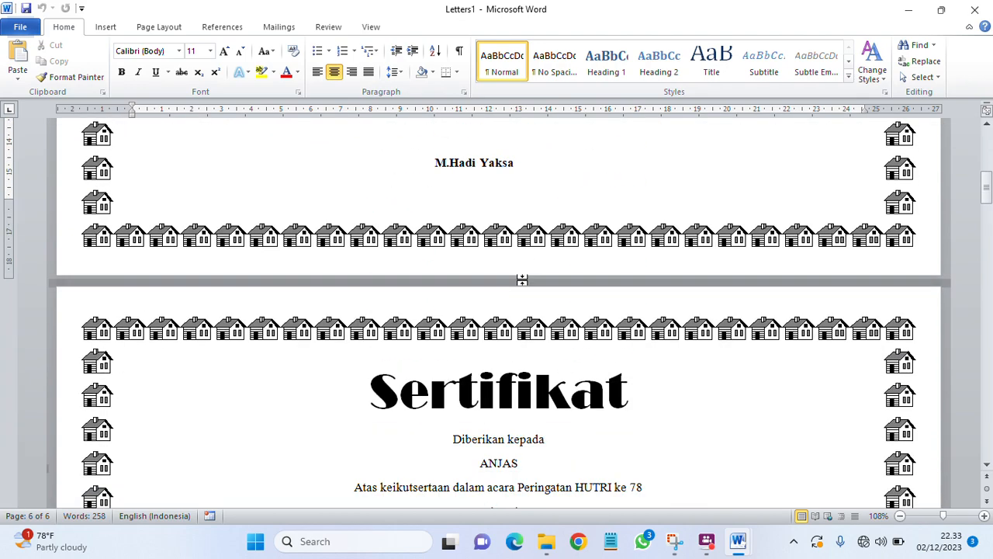
scroll(524, 279, down, 14)
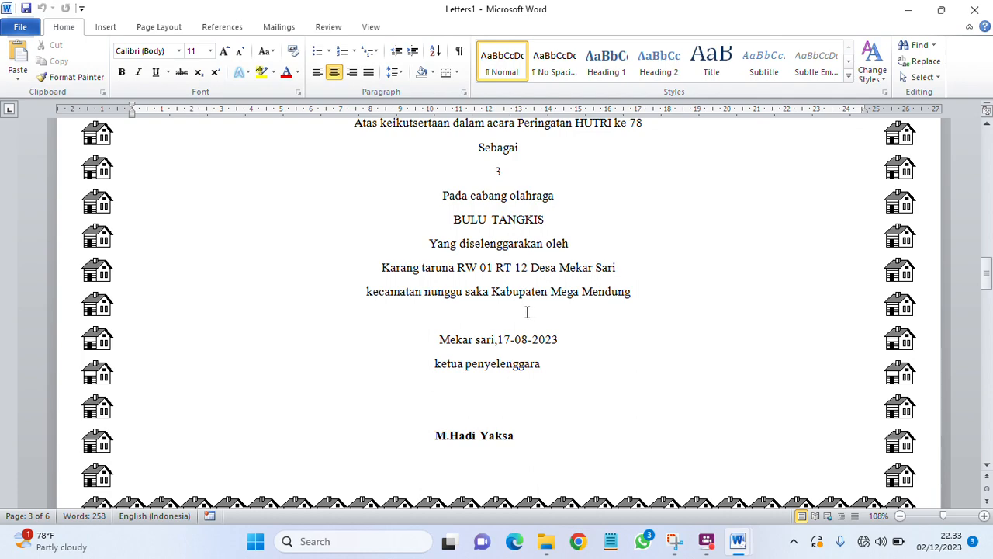
scroll(498, 229, up, 17)
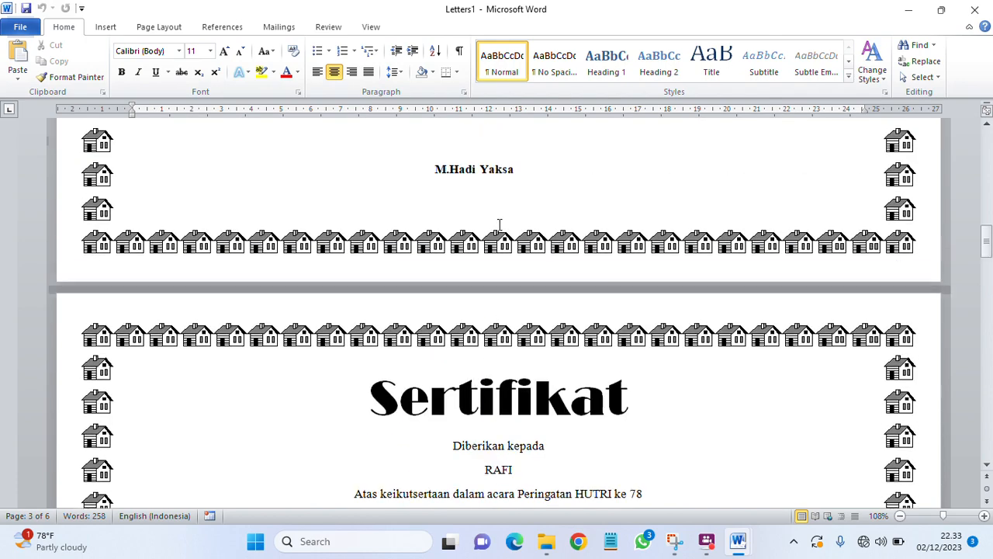
scroll(499, 222, up, 14)
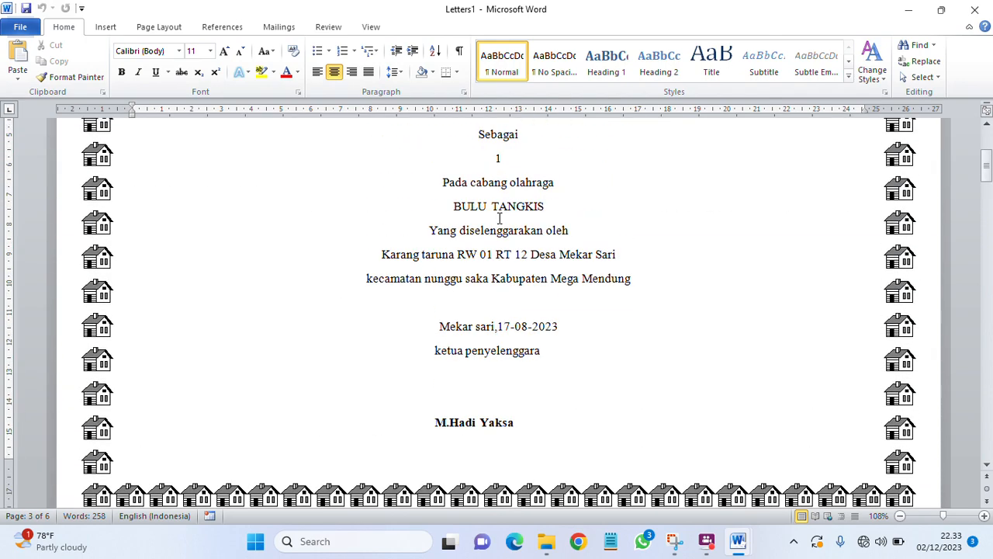
scroll(499, 218, down, 14)
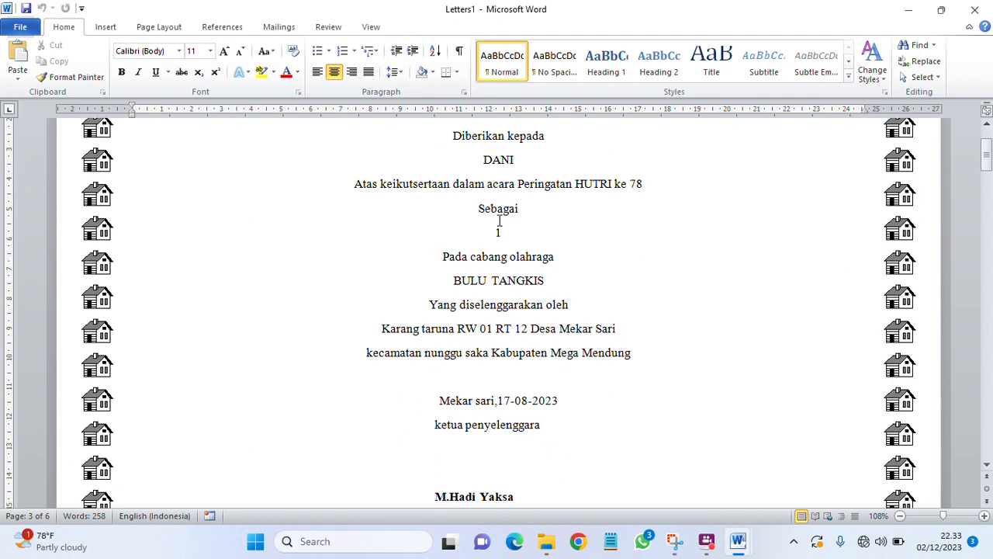
scroll(499, 219, down, 12)
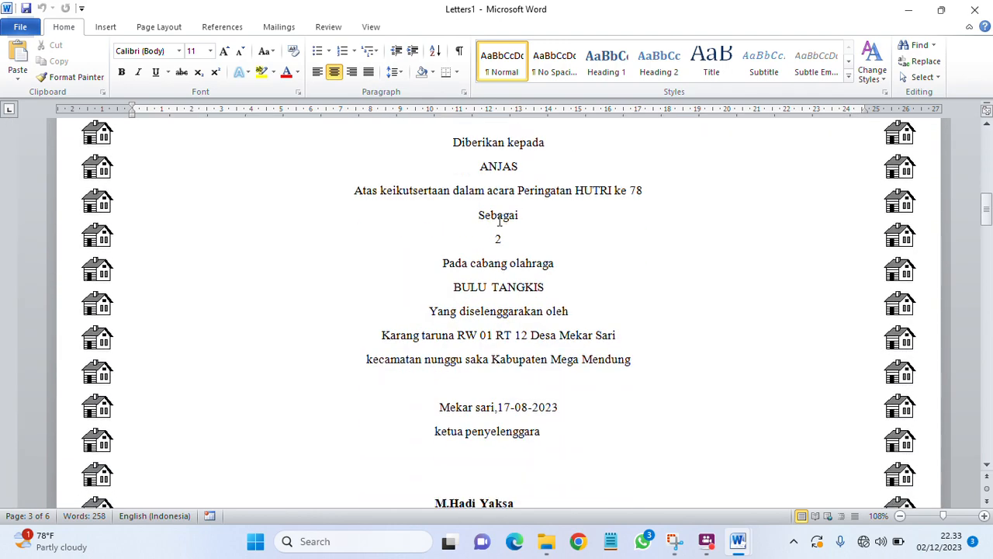
scroll(498, 220, up, 11)
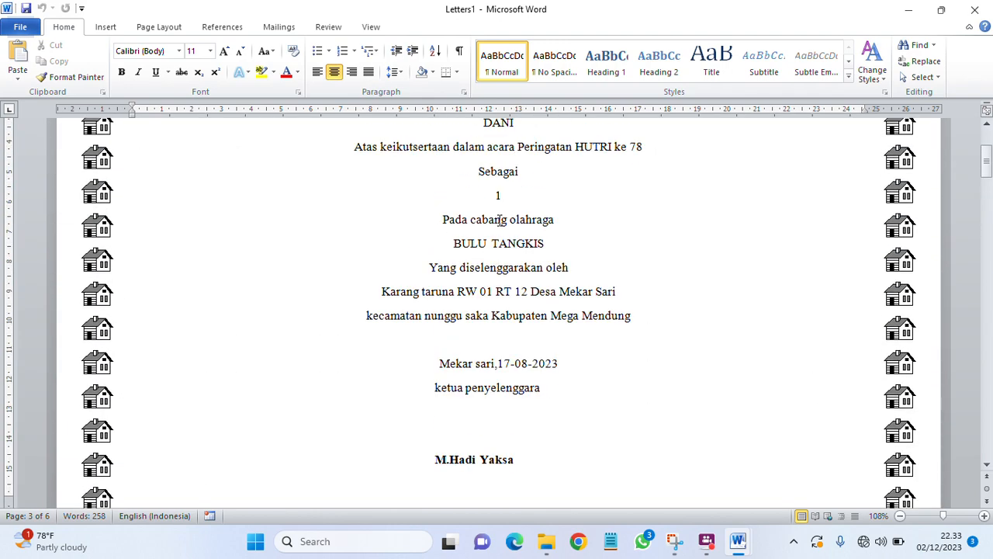
scroll(498, 220, down, 3)
scroll(499, 220, down, 13)
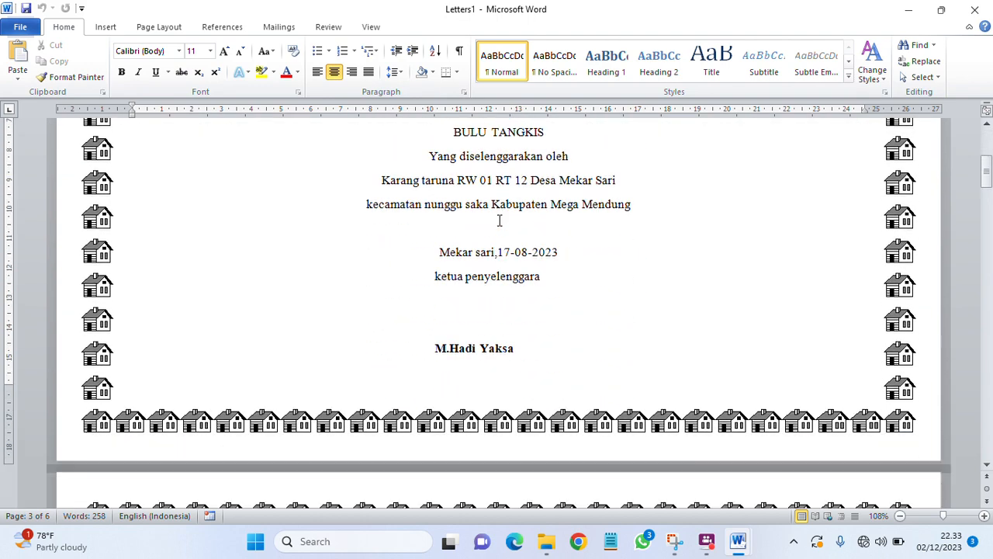
scroll(499, 220, down, 3)
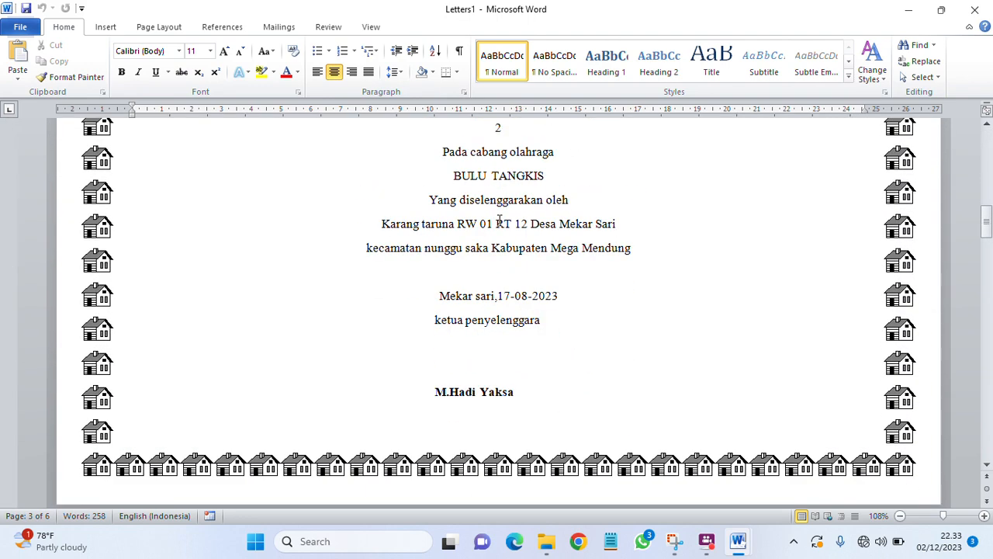
scroll(500, 220, up, 3)
scroll(498, 220, up, 3)
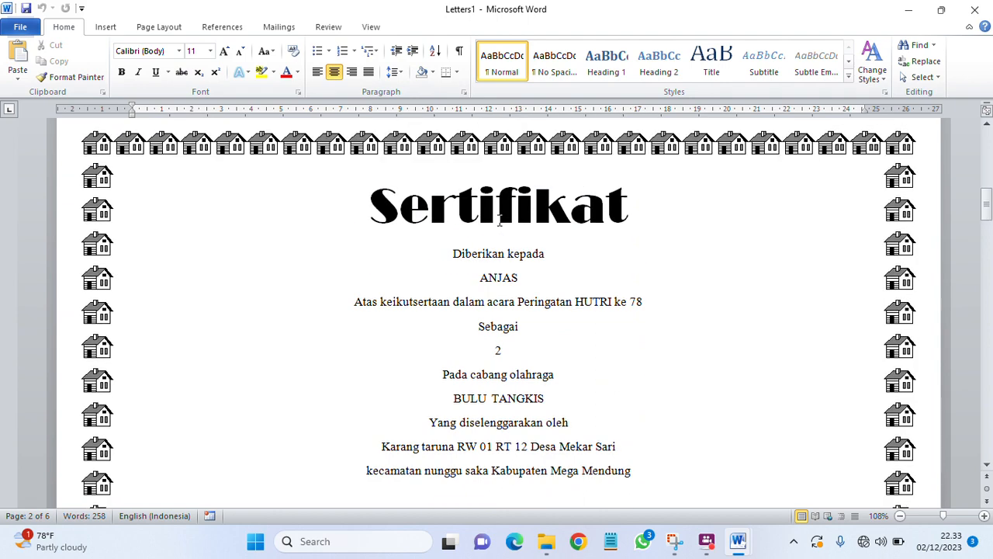
scroll(499, 220, down, 4)
scroll(499, 220, up, 4)
click(545, 287)
scroll(544, 287, down, 10)
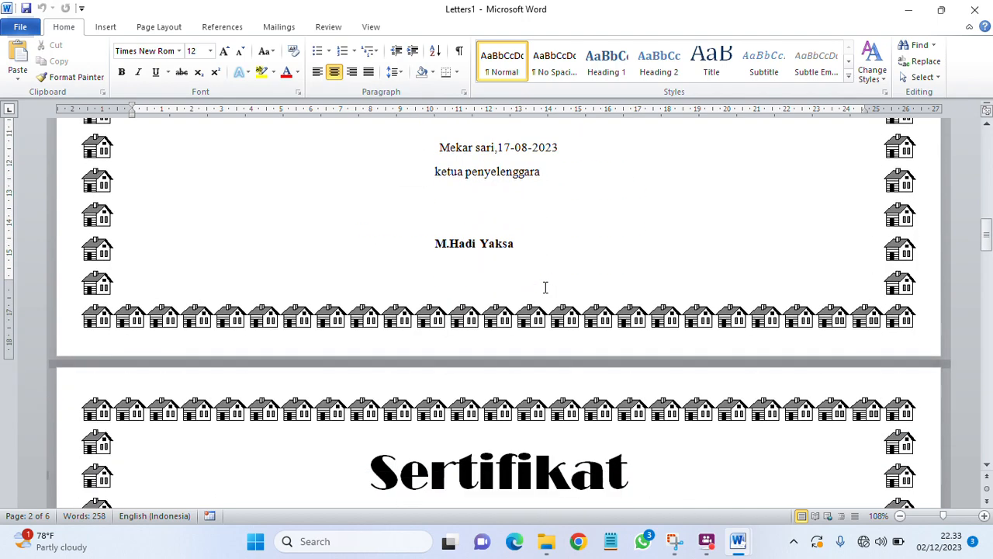
scroll(544, 287, down, 20)
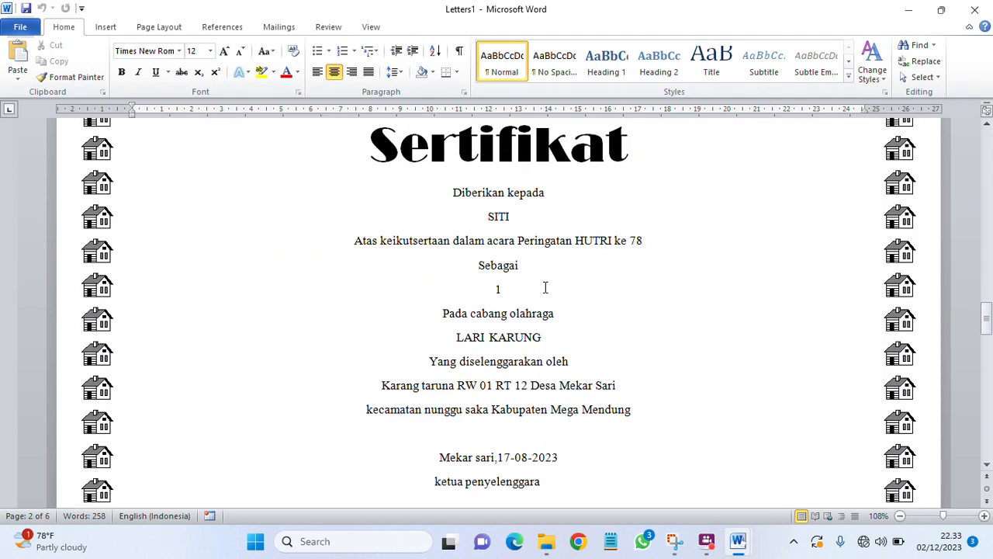
scroll(545, 287, down, 20)
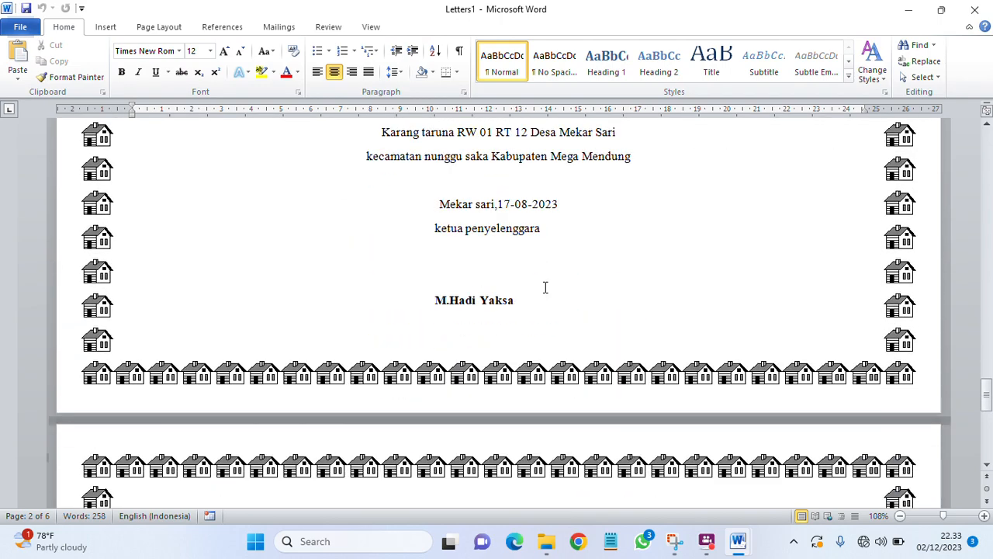
scroll(545, 287, down, 10)
scroll(544, 287, up, 6)
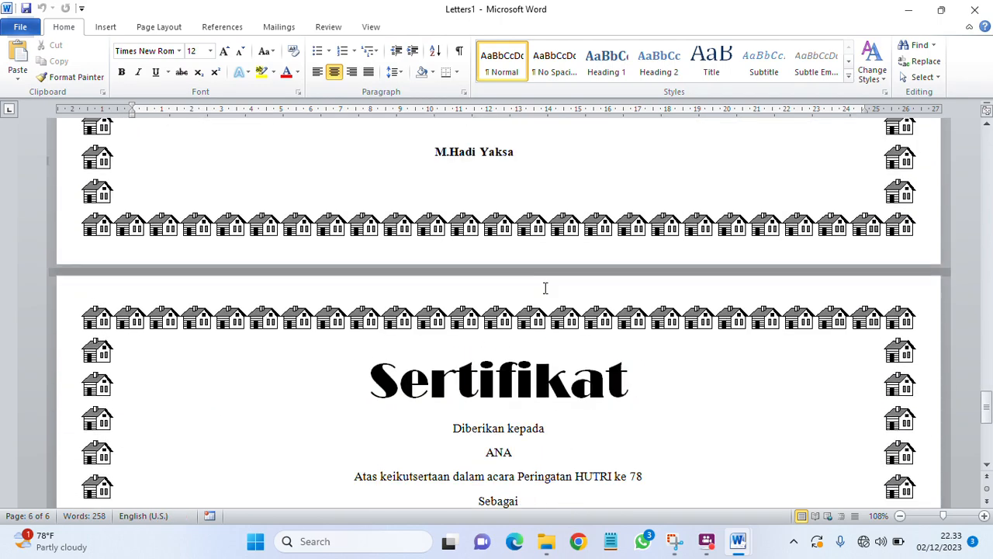
scroll(545, 288, up, 9)
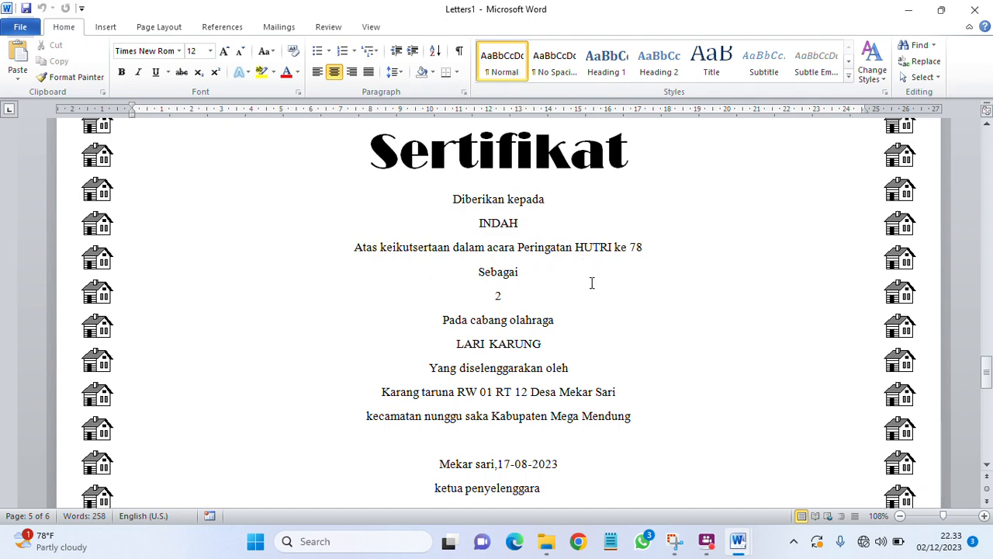
scroll(591, 283, up, 15)
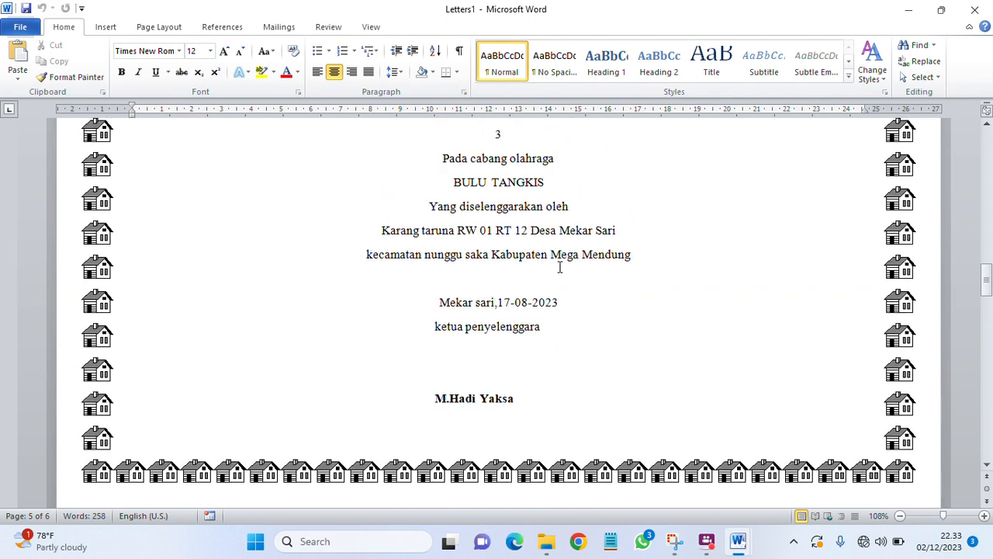
scroll(574, 233, up, 5)
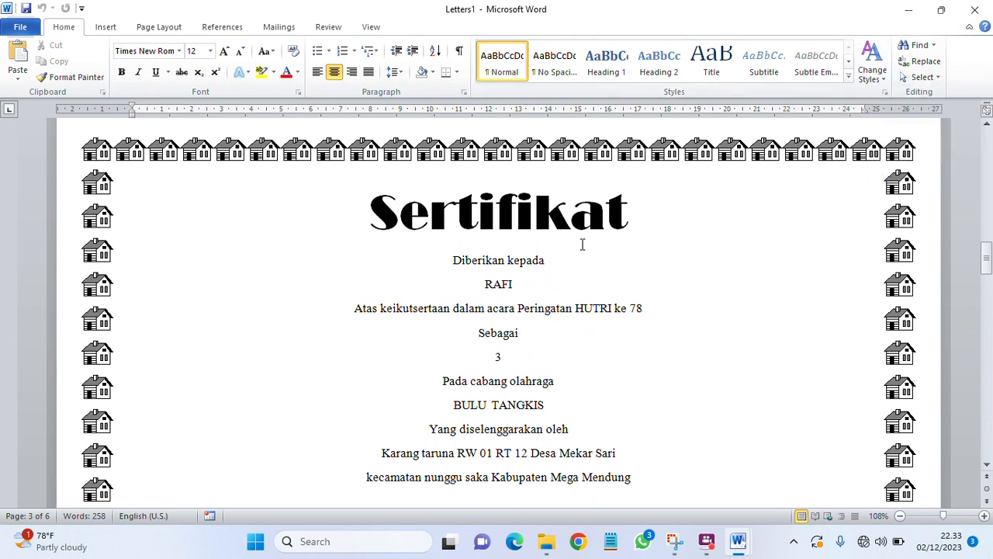
scroll(542, 248, up, 15)
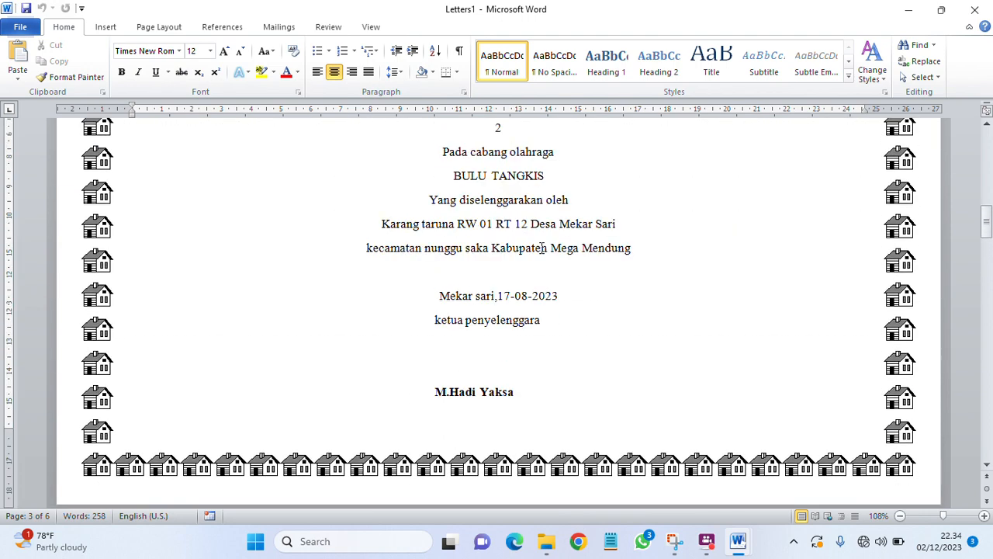
scroll(542, 248, up, 1)
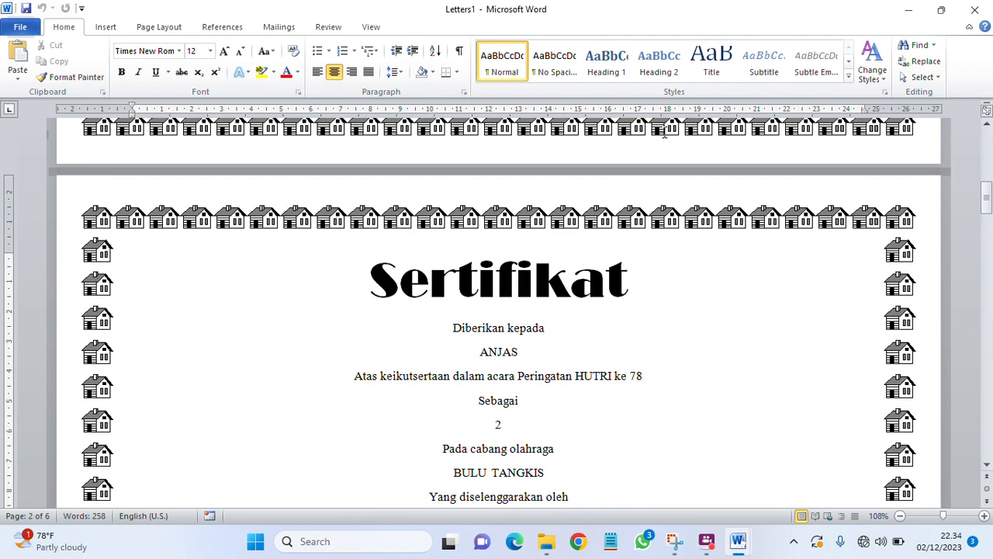